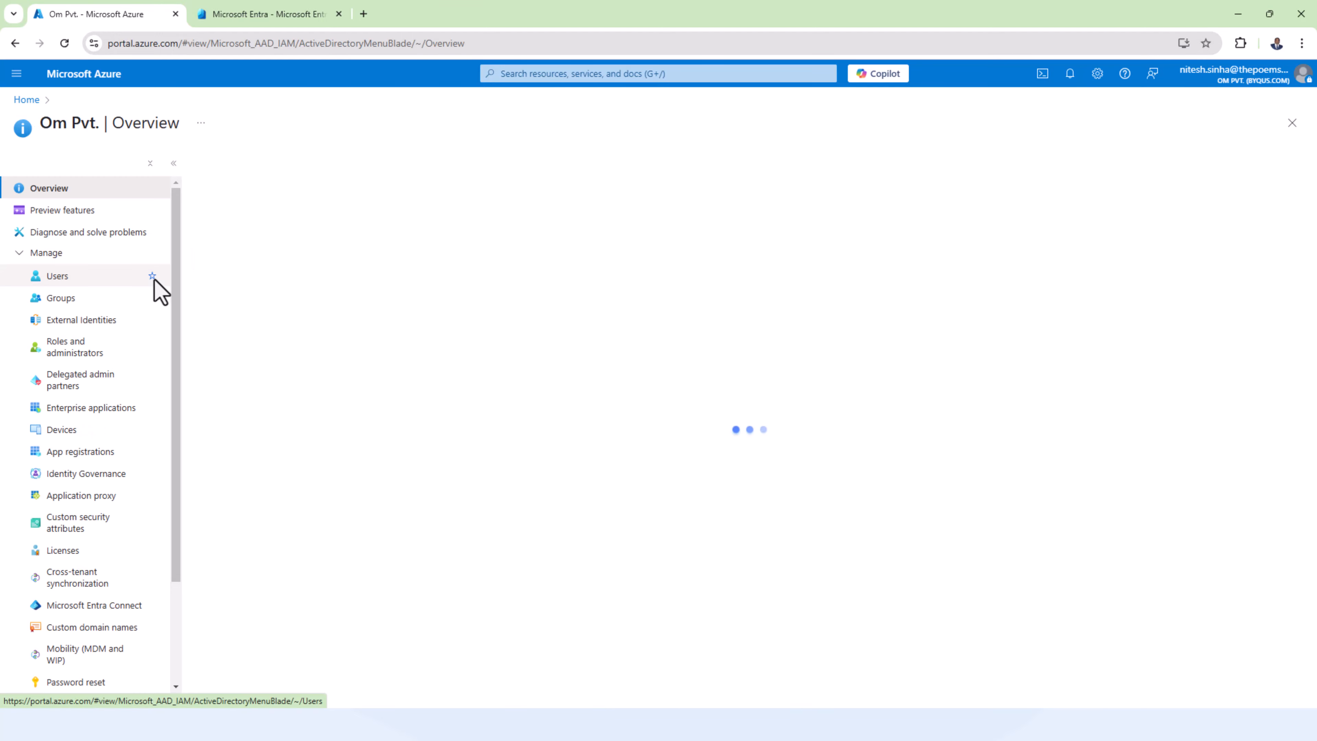
# Step: Review the tenant's group overview, including the dynamic groups figure, and return to the tenant overview
pyautogui.click(71, 301)
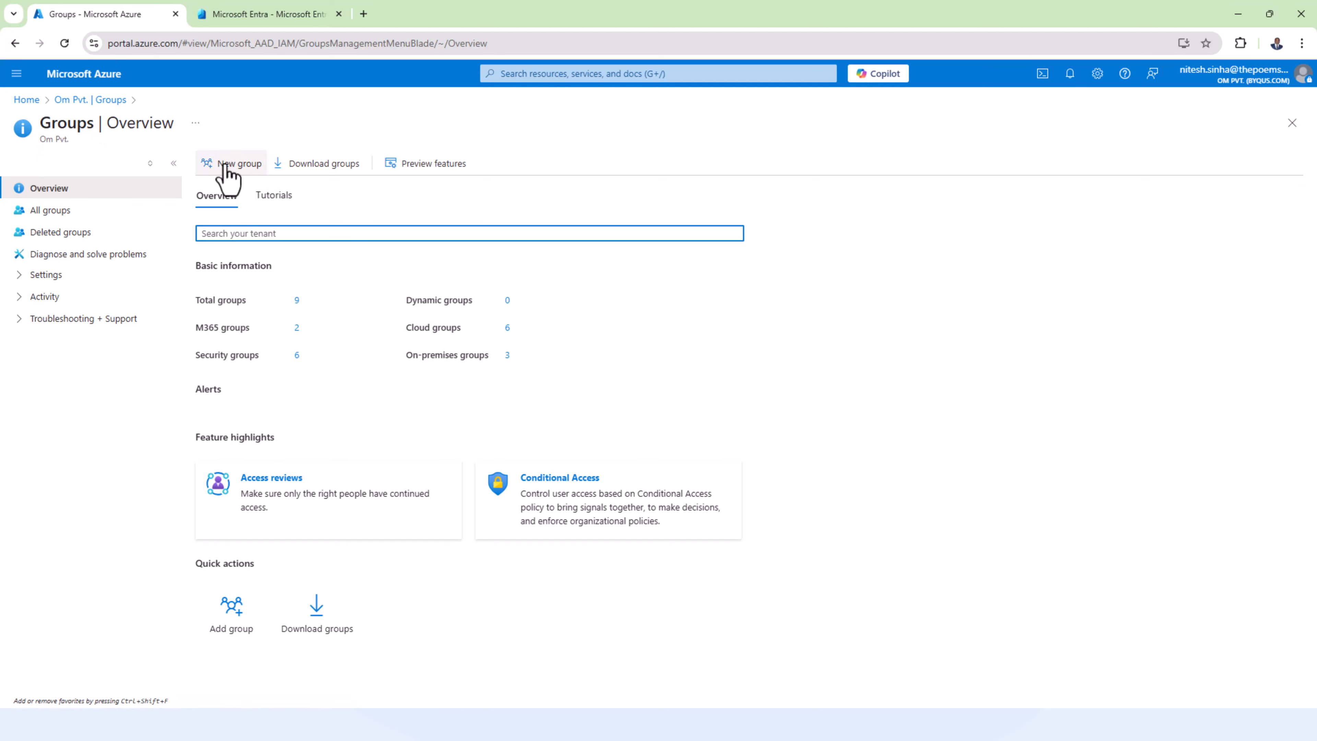
pyautogui.moveTo(523, 304); pyautogui.dragTo(405, 298)
pyautogui.click(658, 315)
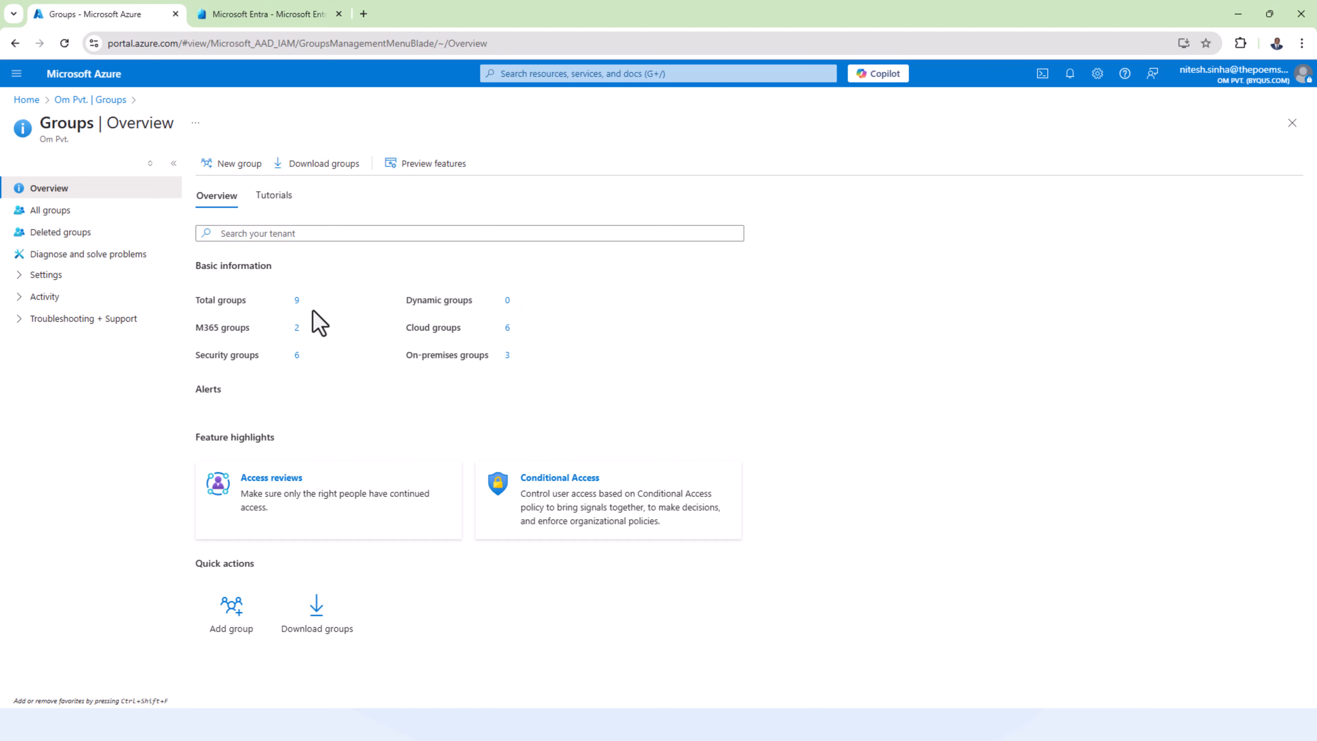
pyautogui.click(94, 102)
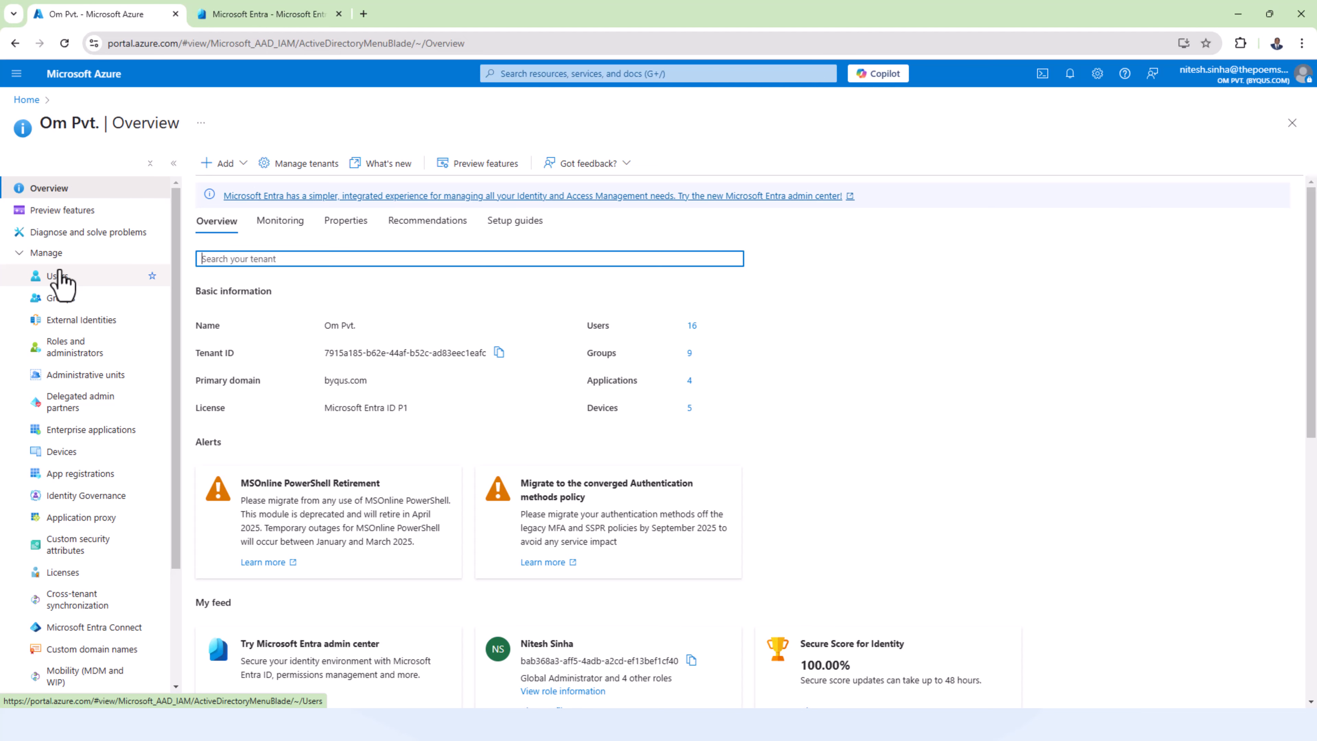
# Step: Start a new group from the tenant overview and choose Security as the group type
pyautogui.click(231, 163)
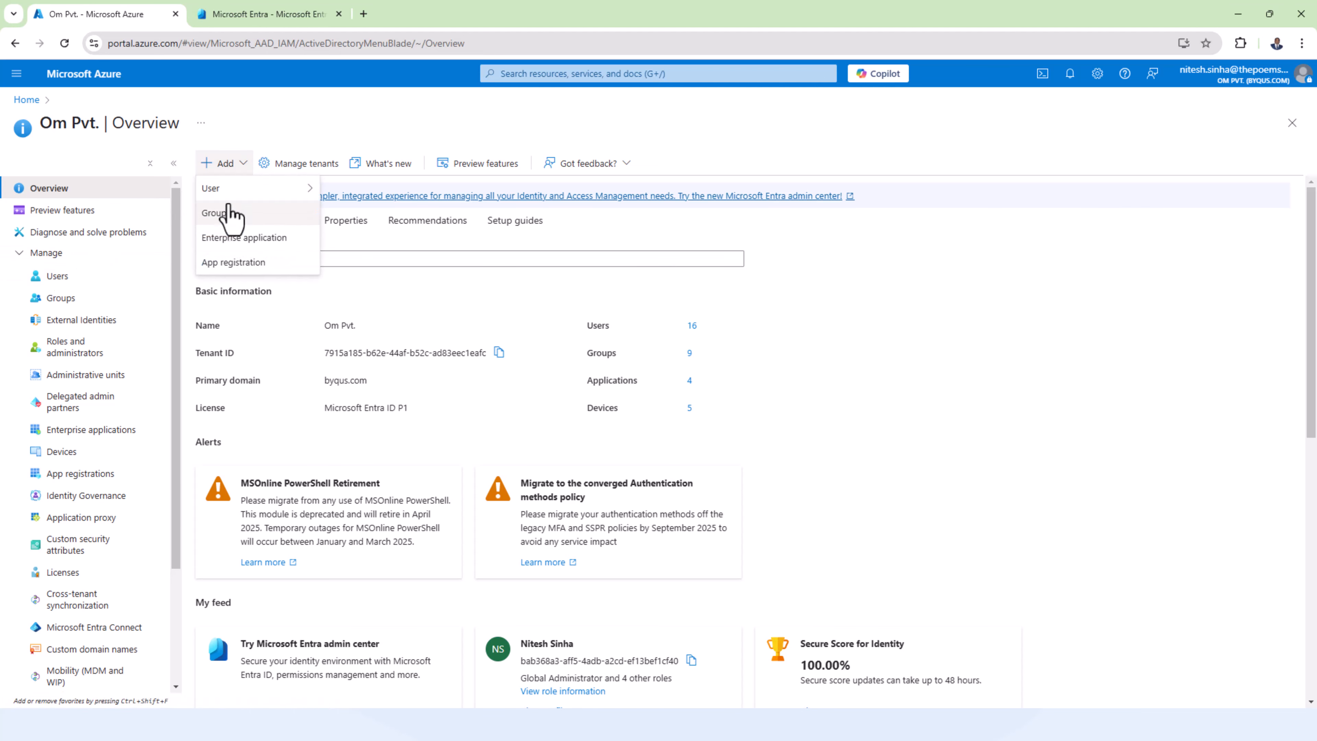
pyautogui.click(231, 214)
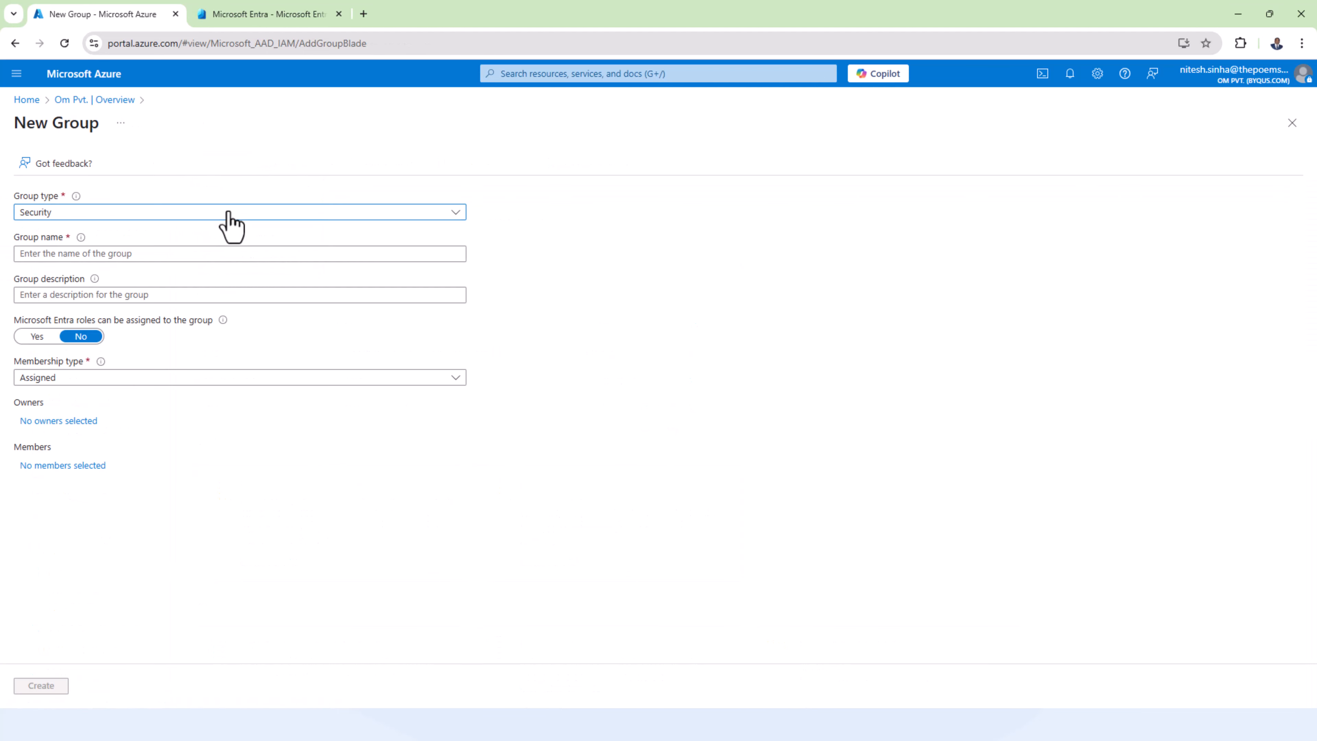
pyautogui.click(229, 213)
pyautogui.click(70, 231)
pyautogui.click(229, 212)
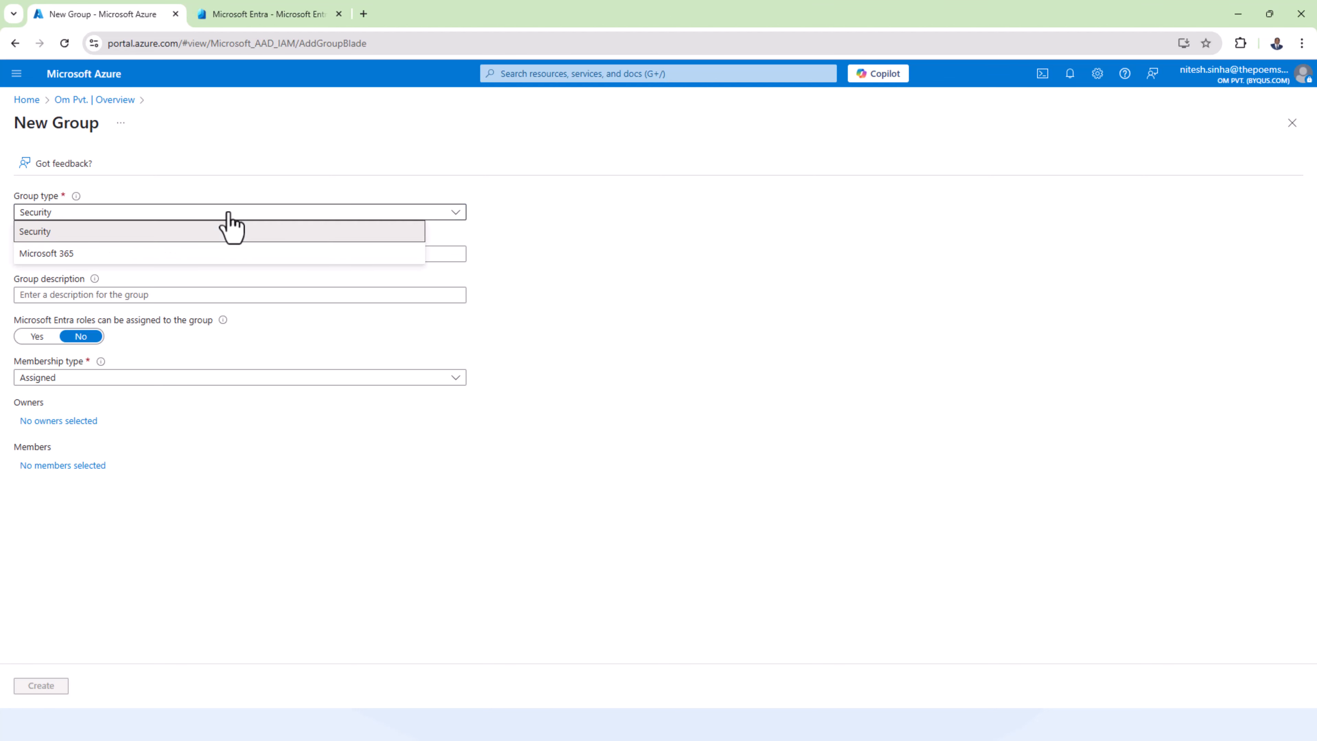
pyautogui.click(226, 231)
# Step: Switch the group type to Microsoft 365 to view its fields, and set it back to Security
pyautogui.click(238, 212)
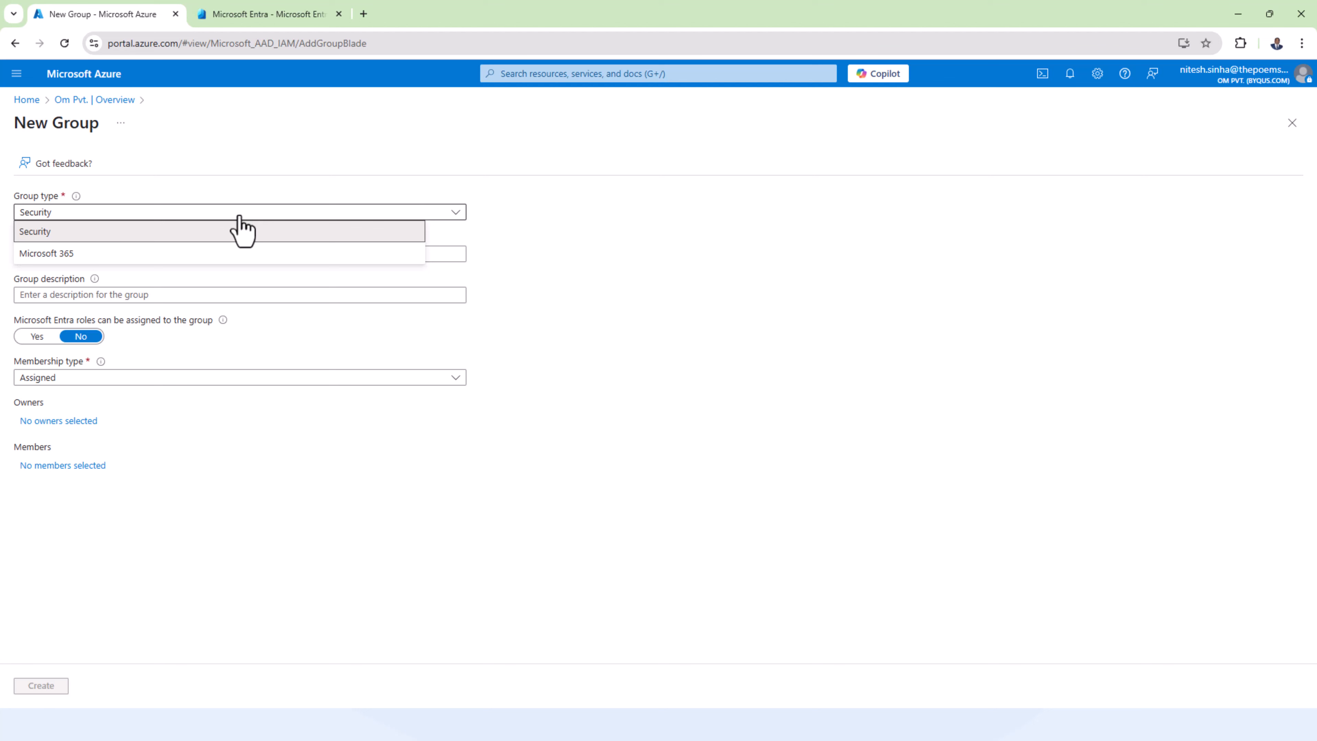
pyautogui.click(227, 255)
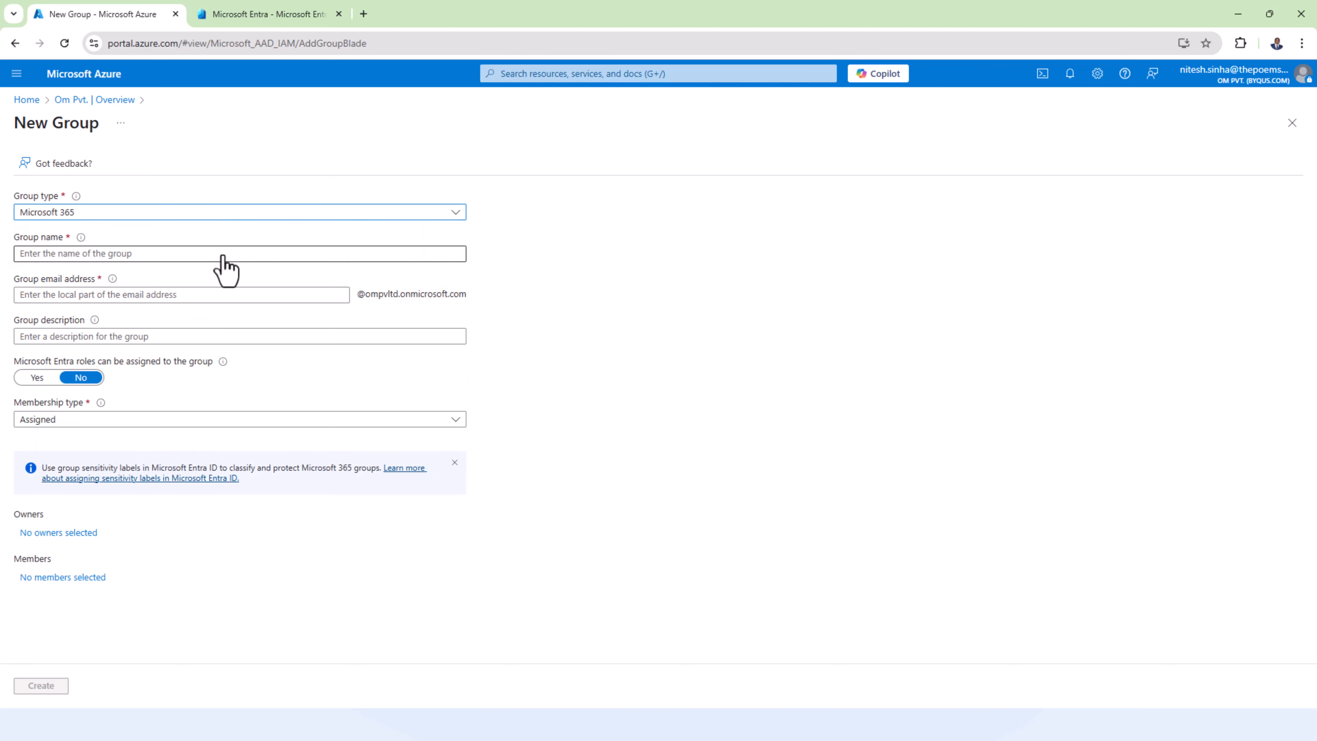
pyautogui.click(233, 216)
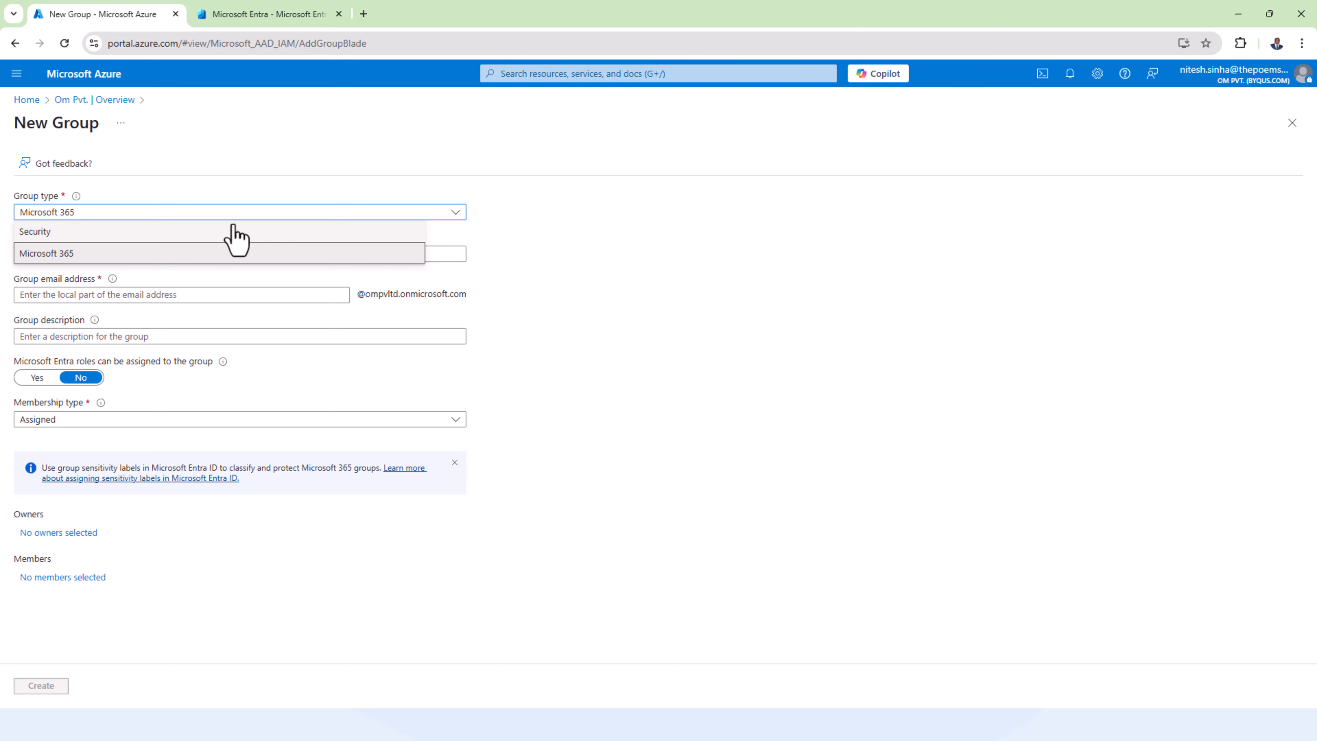
pyautogui.click(233, 228)
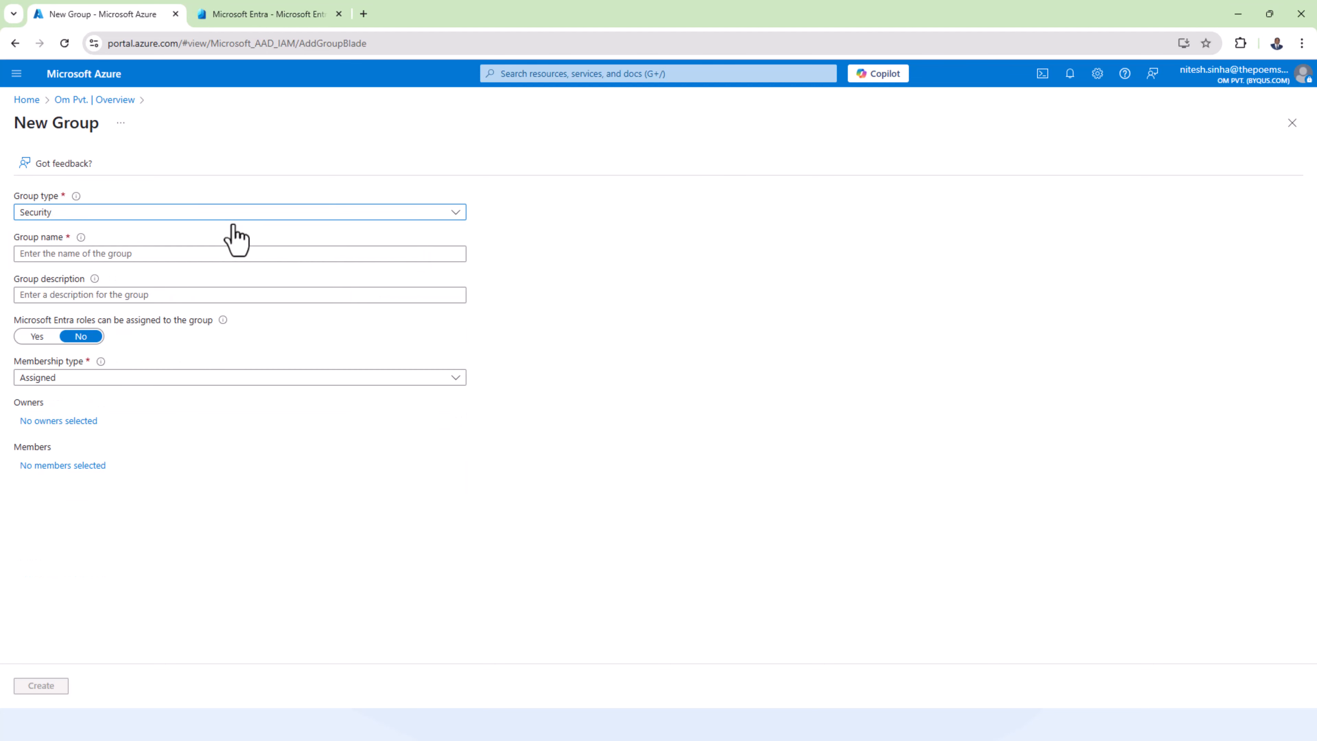
# Step: Examine the group name and description fields and the option for assigning Microsoft Entra roles to the group
pyautogui.click(240, 251)
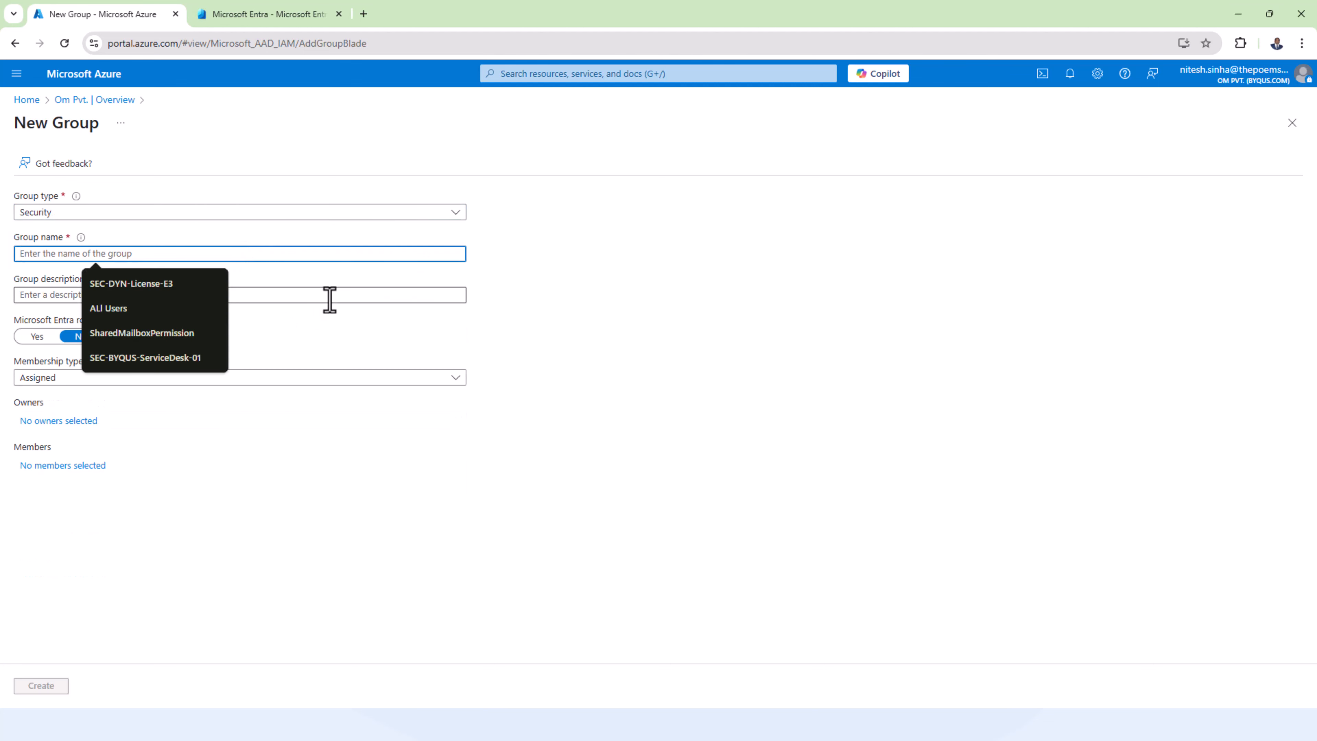
pyautogui.click(729, 379)
pyautogui.click(139, 298)
pyautogui.click(599, 363)
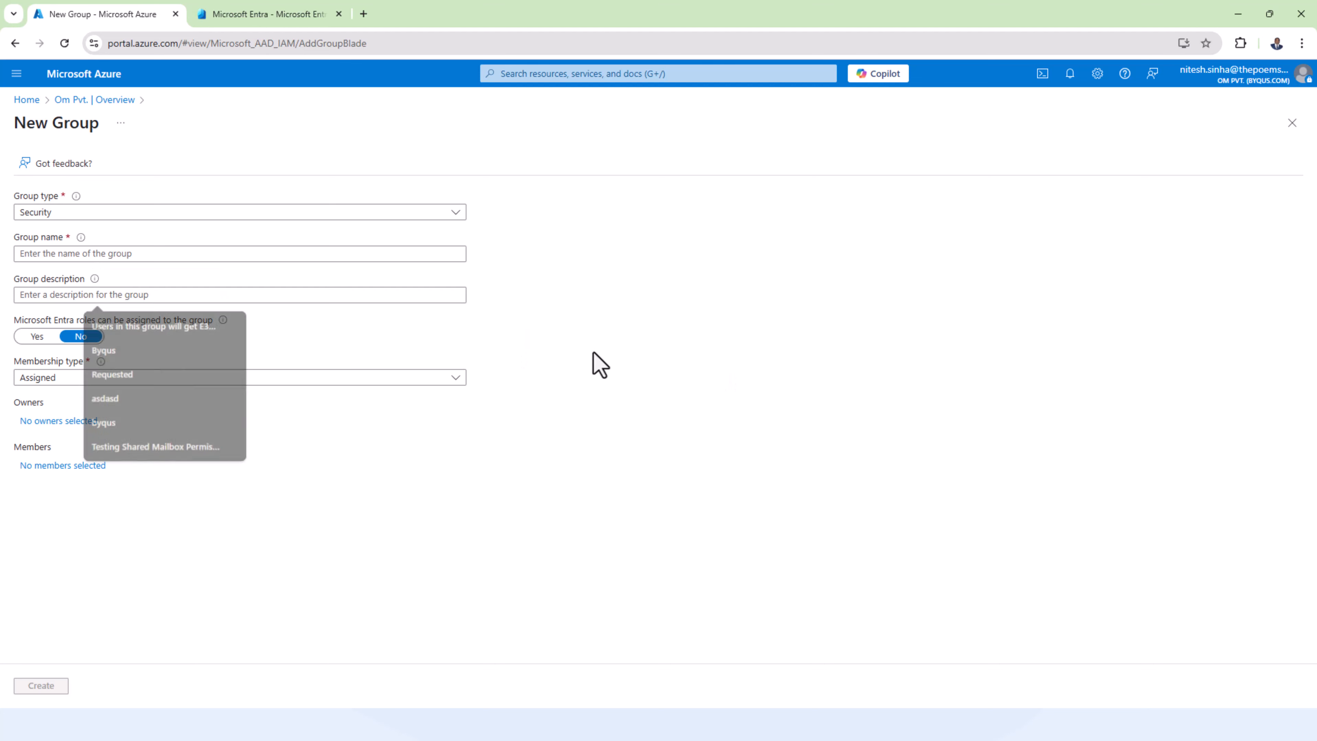
pyautogui.tripleClick(124, 322)
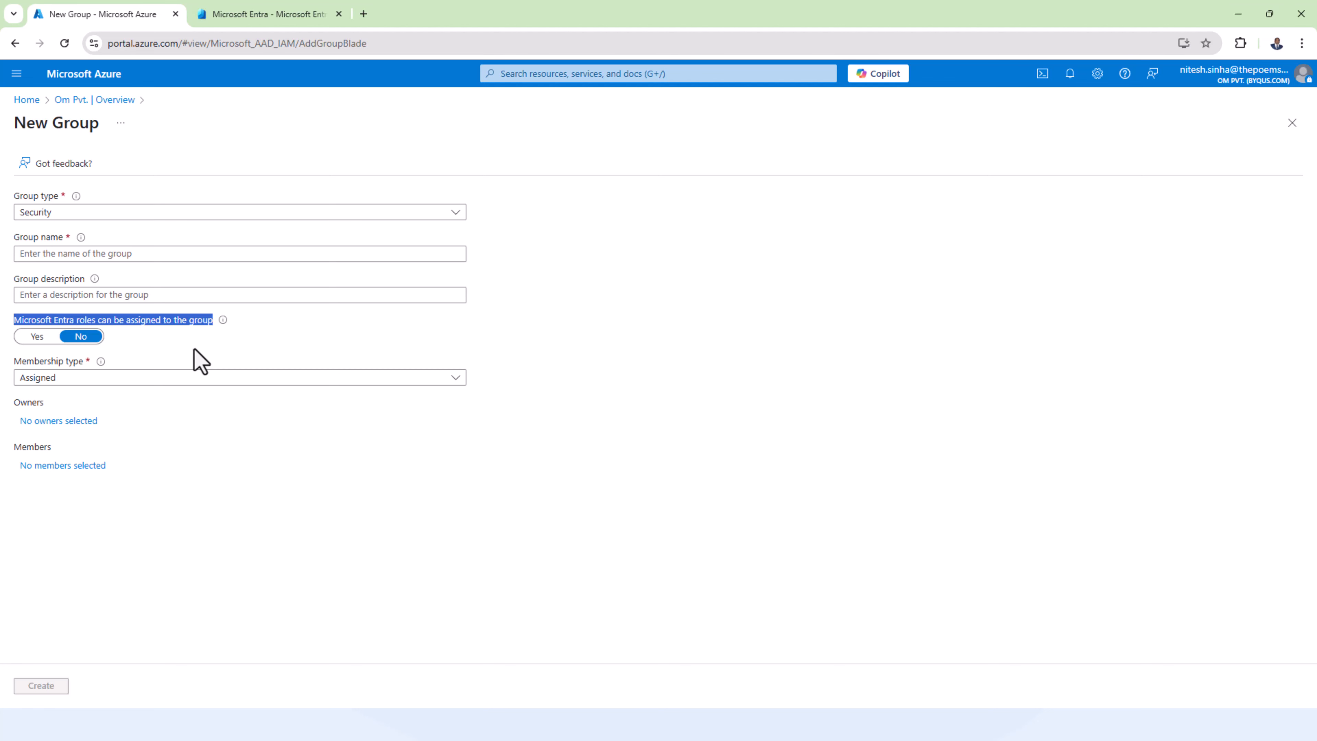
pyautogui.click(218, 345)
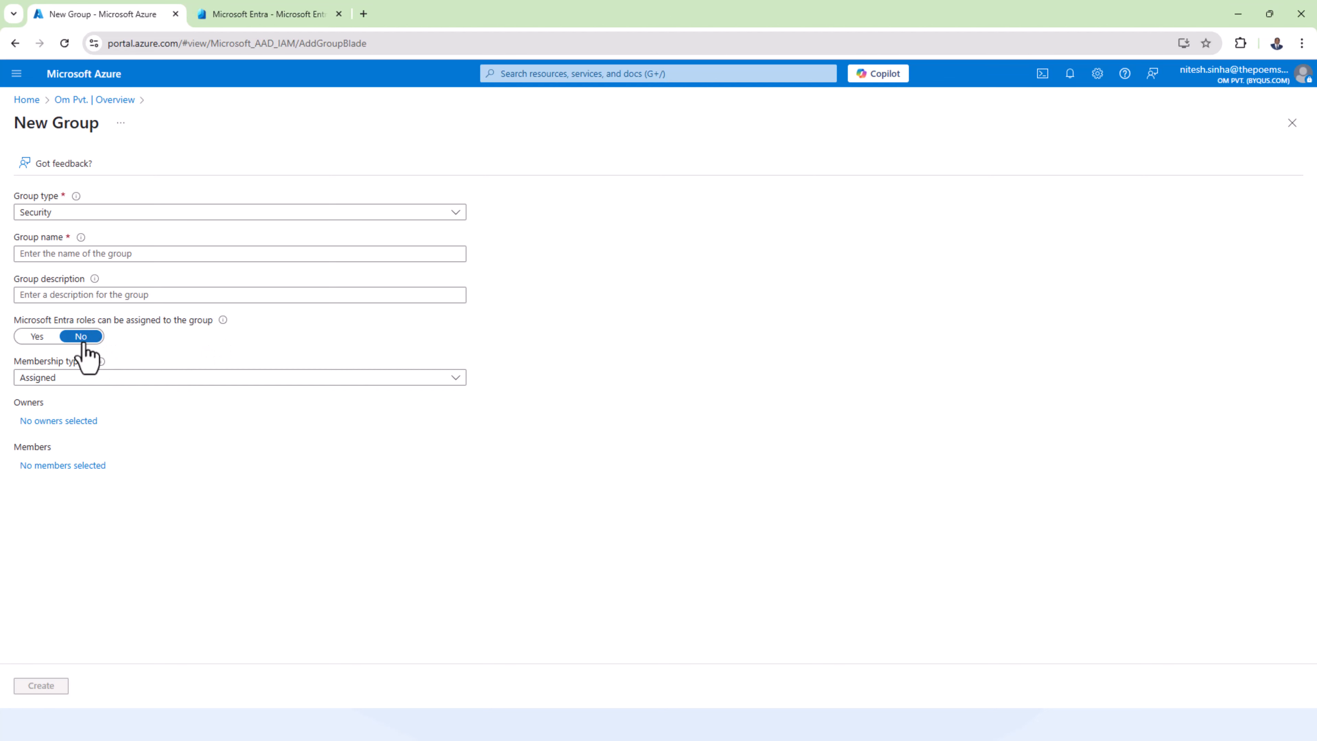
# Step: Try the Dynamic User and Dynamic Device membership types for the security group to compare their member settings
pyautogui.click(137, 381)
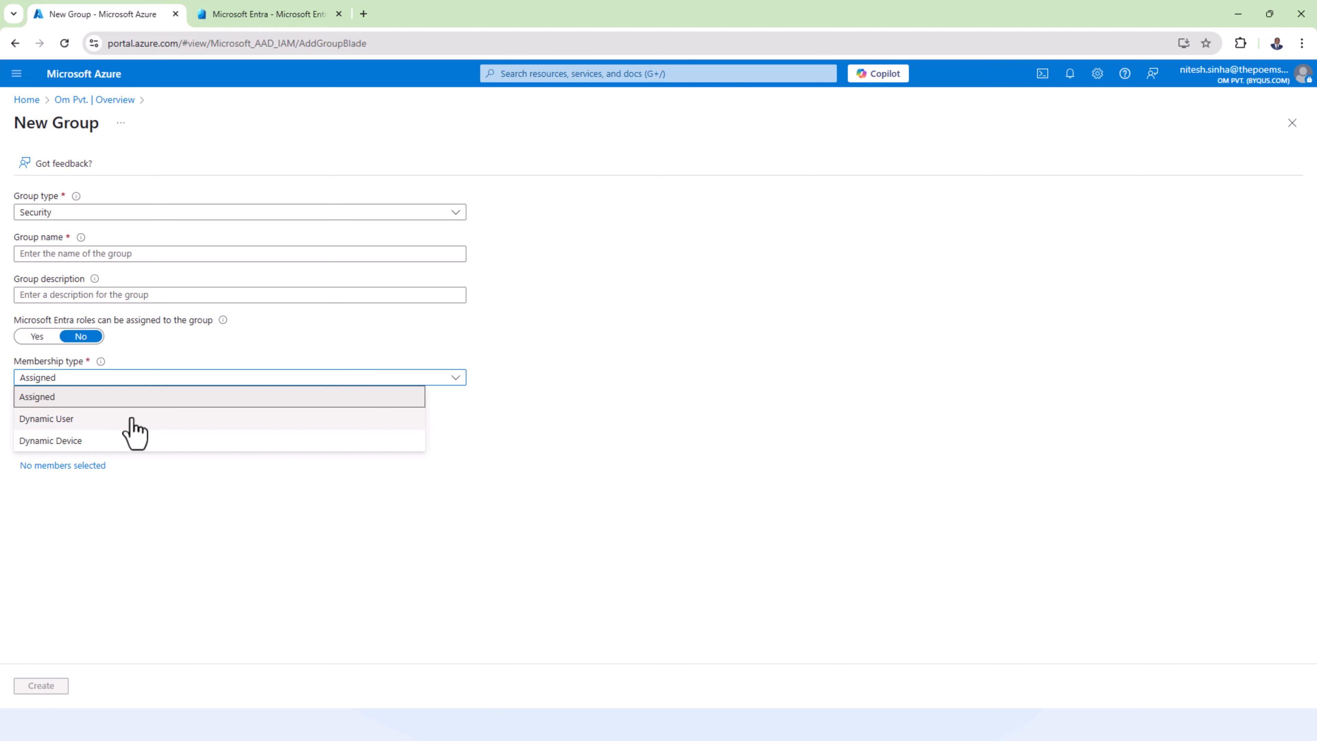
pyautogui.click(134, 419)
pyautogui.click(147, 381)
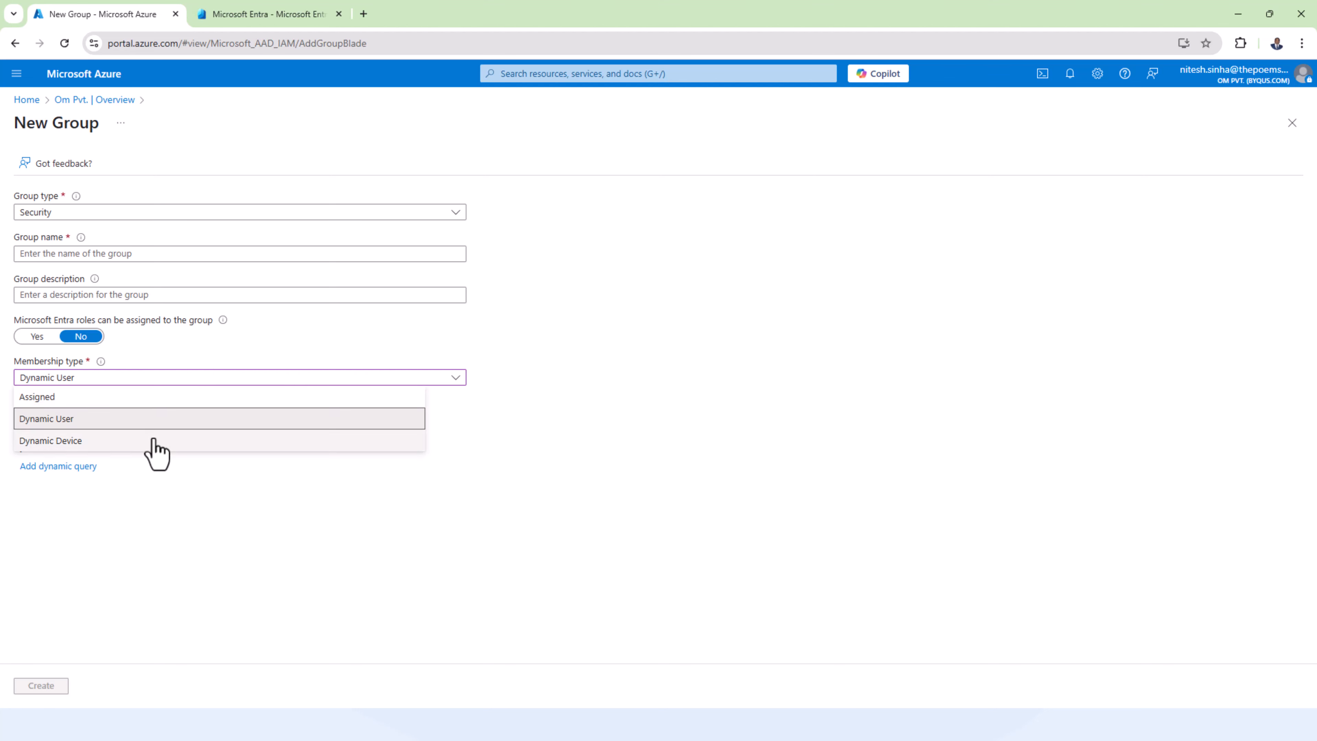
pyautogui.click(154, 440)
pyautogui.click(156, 378)
pyautogui.click(156, 419)
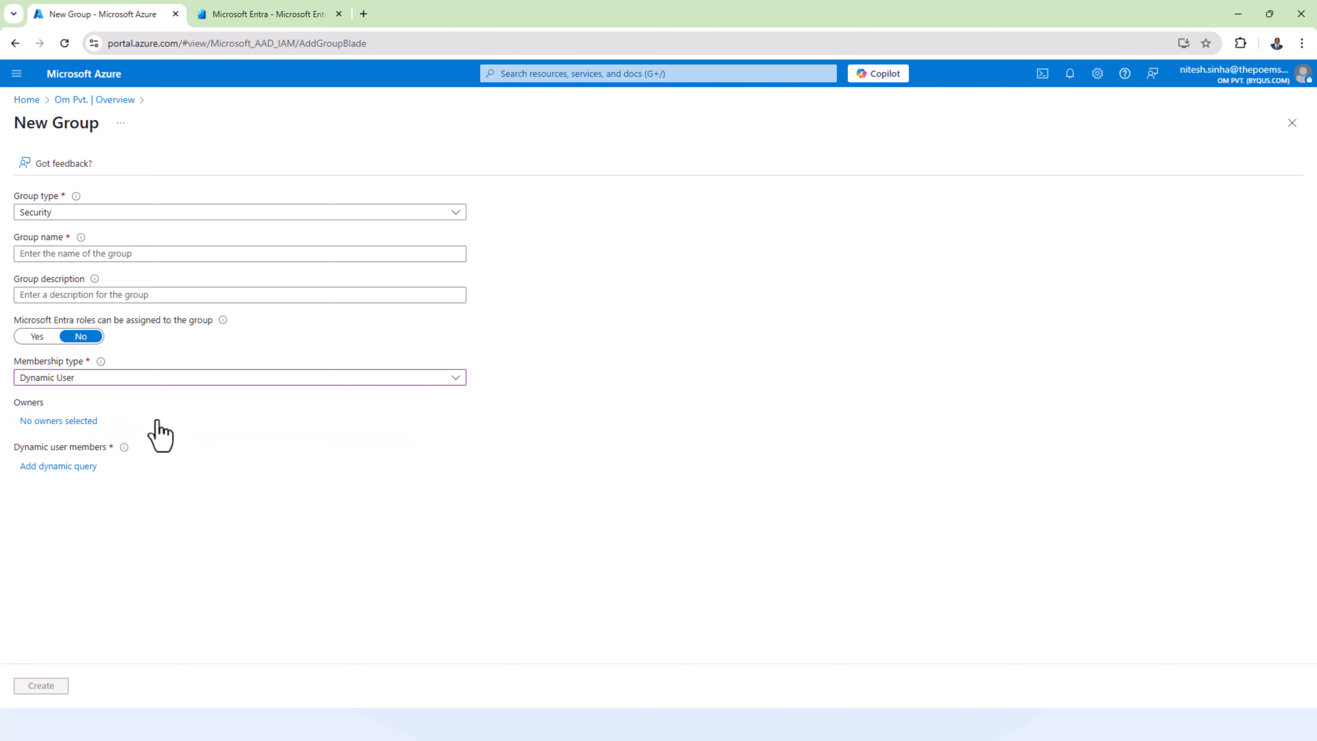
pyautogui.click(161, 378)
pyautogui.click(147, 441)
# Step: Change the group type to Microsoft 365 and set its membership type to Dynamic User
pyautogui.click(219, 211)
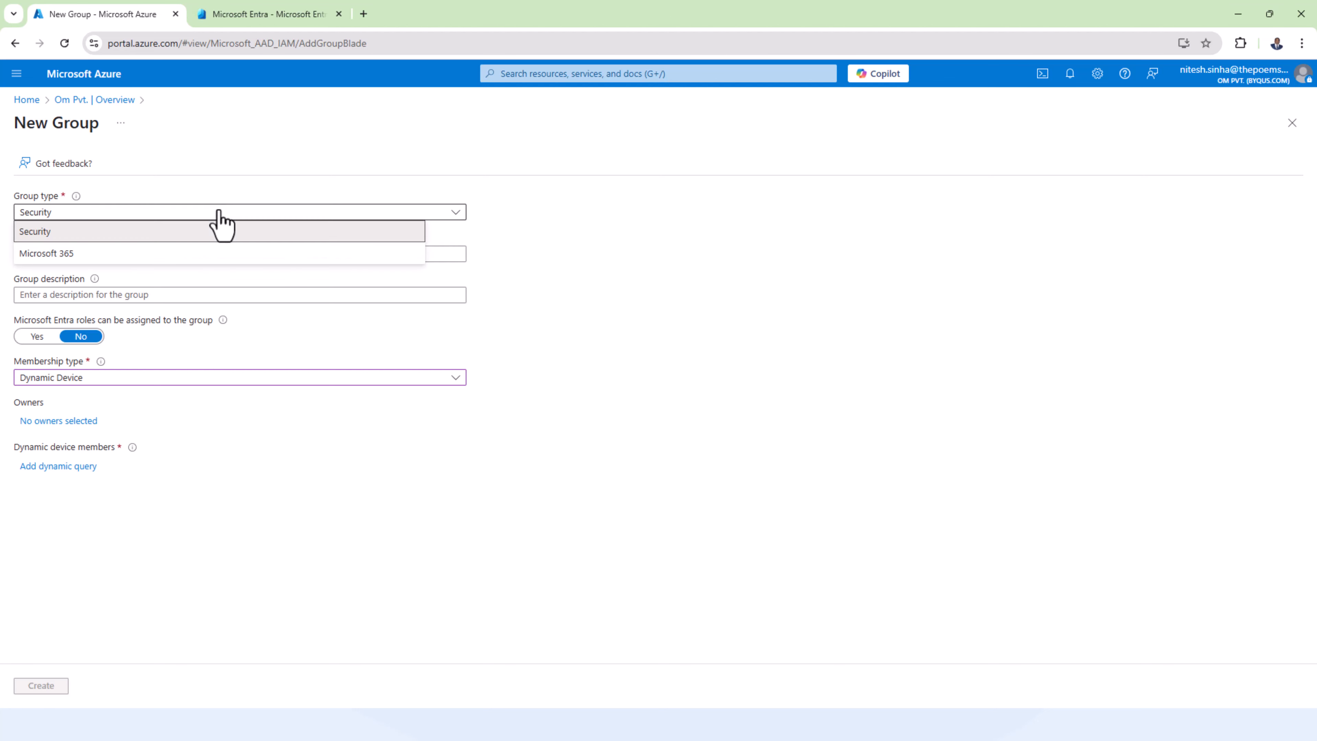
pyautogui.click(198, 254)
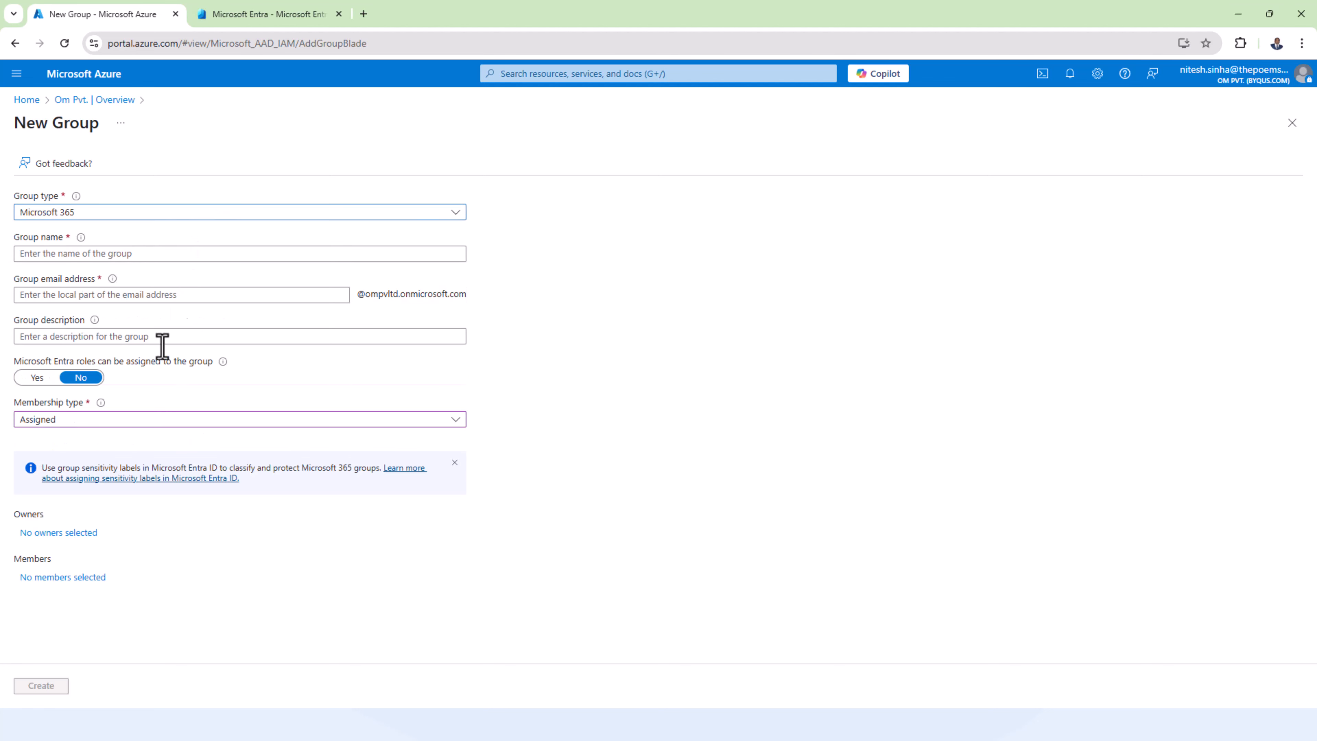
pyautogui.click(170, 420)
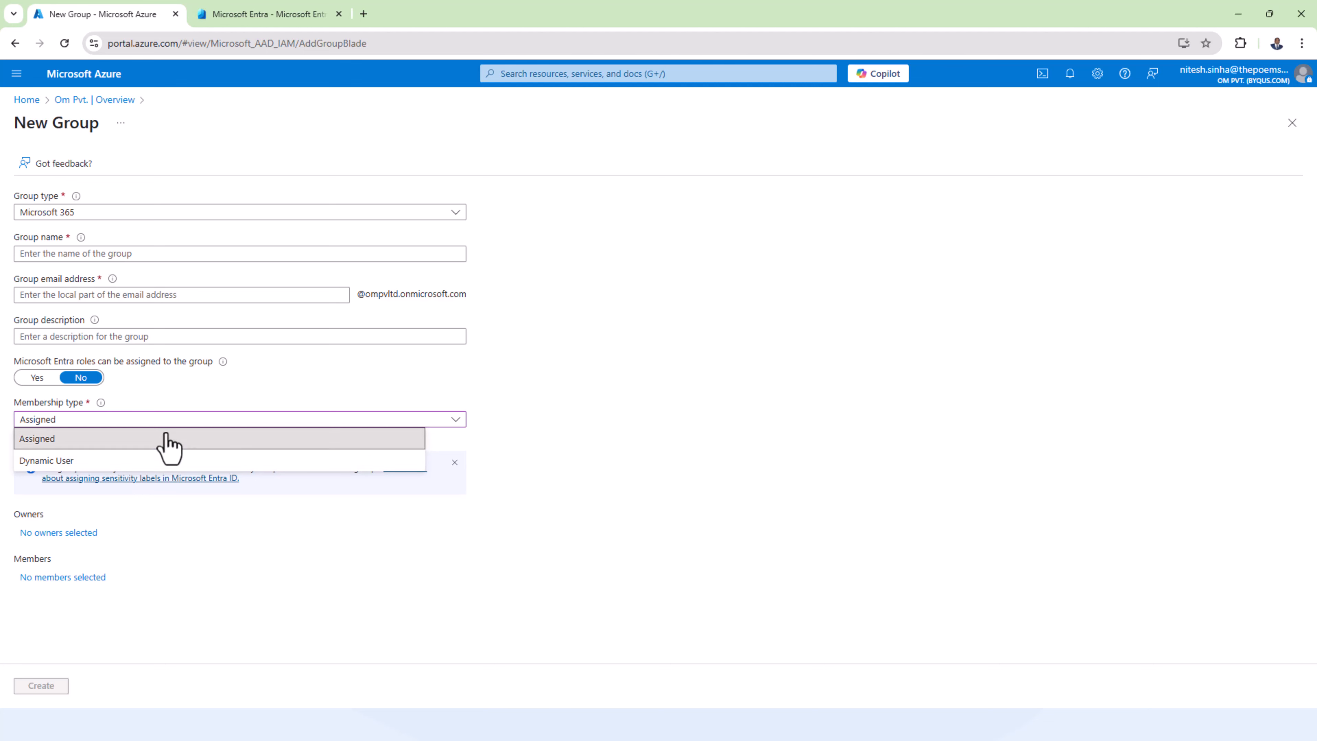
pyautogui.click(161, 461)
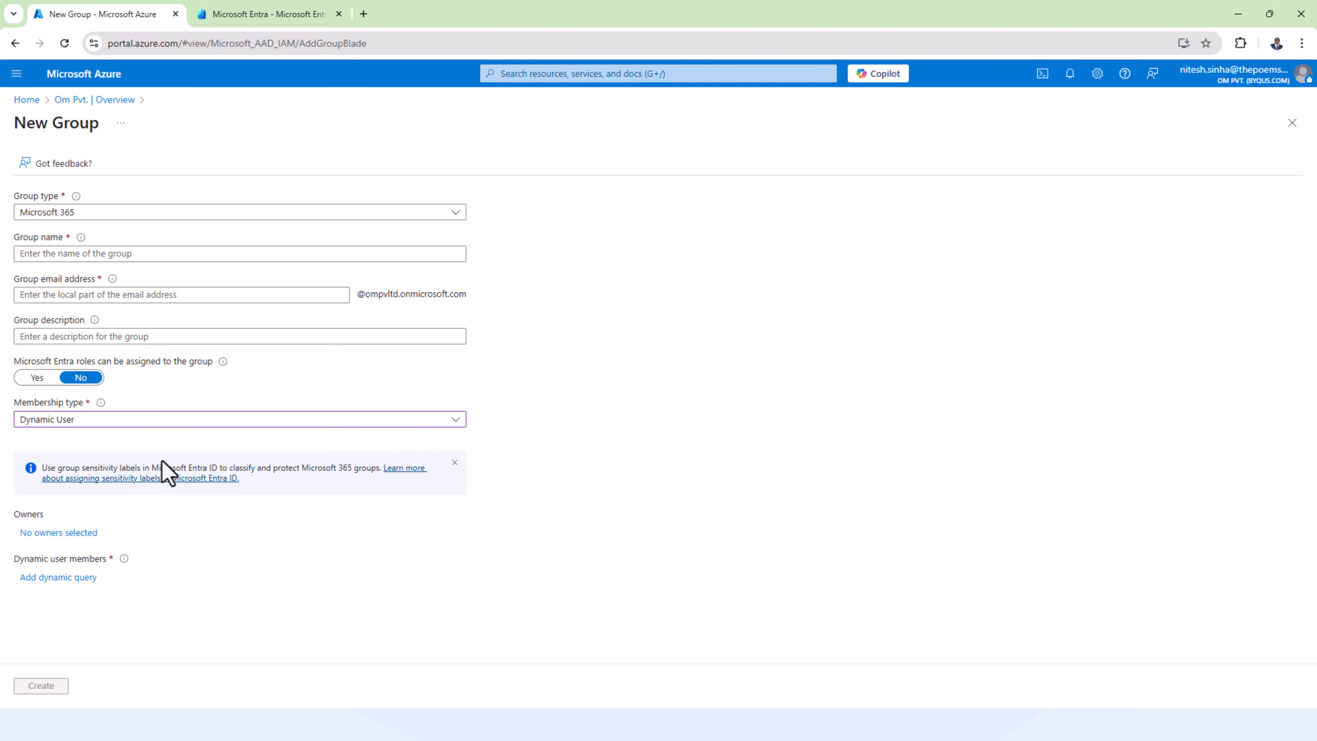
pyautogui.click(166, 421)
pyautogui.click(493, 397)
# Step: Set the group type to Security and place the cursor in the group name field
pyautogui.click(306, 212)
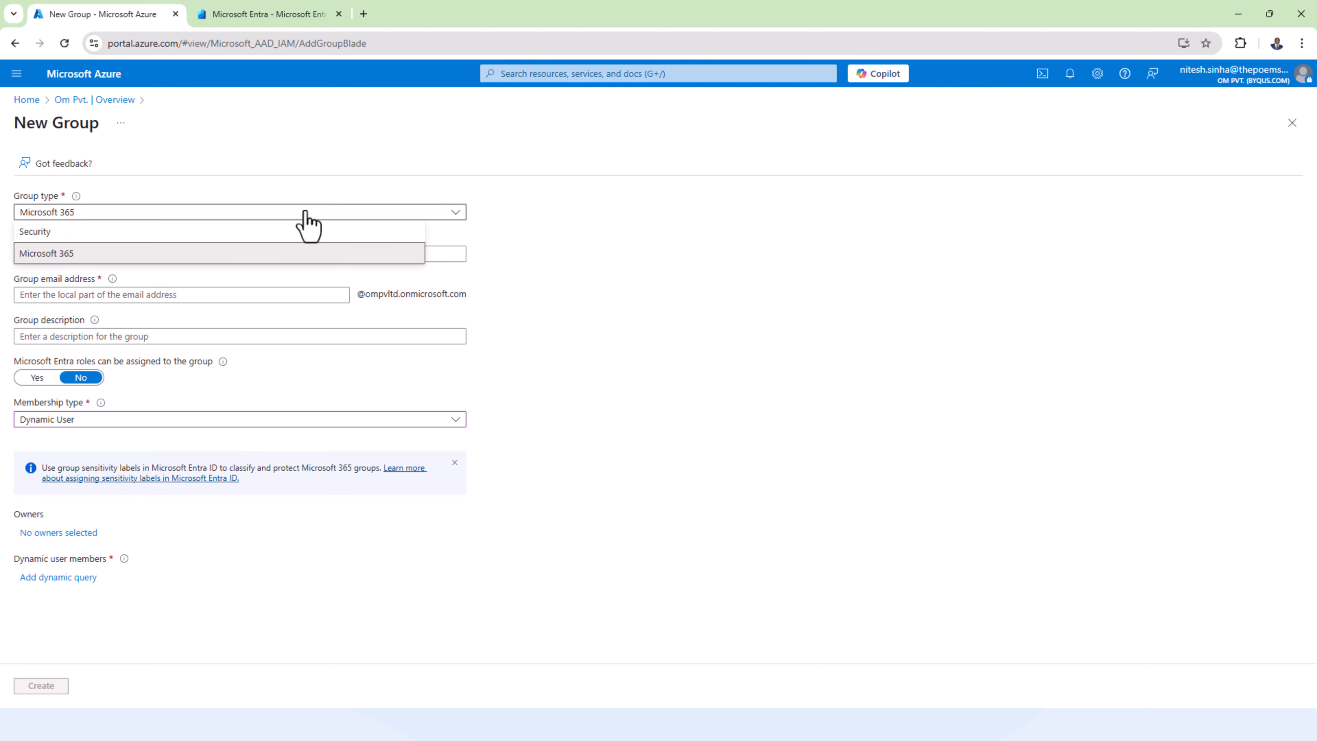
pyautogui.click(269, 232)
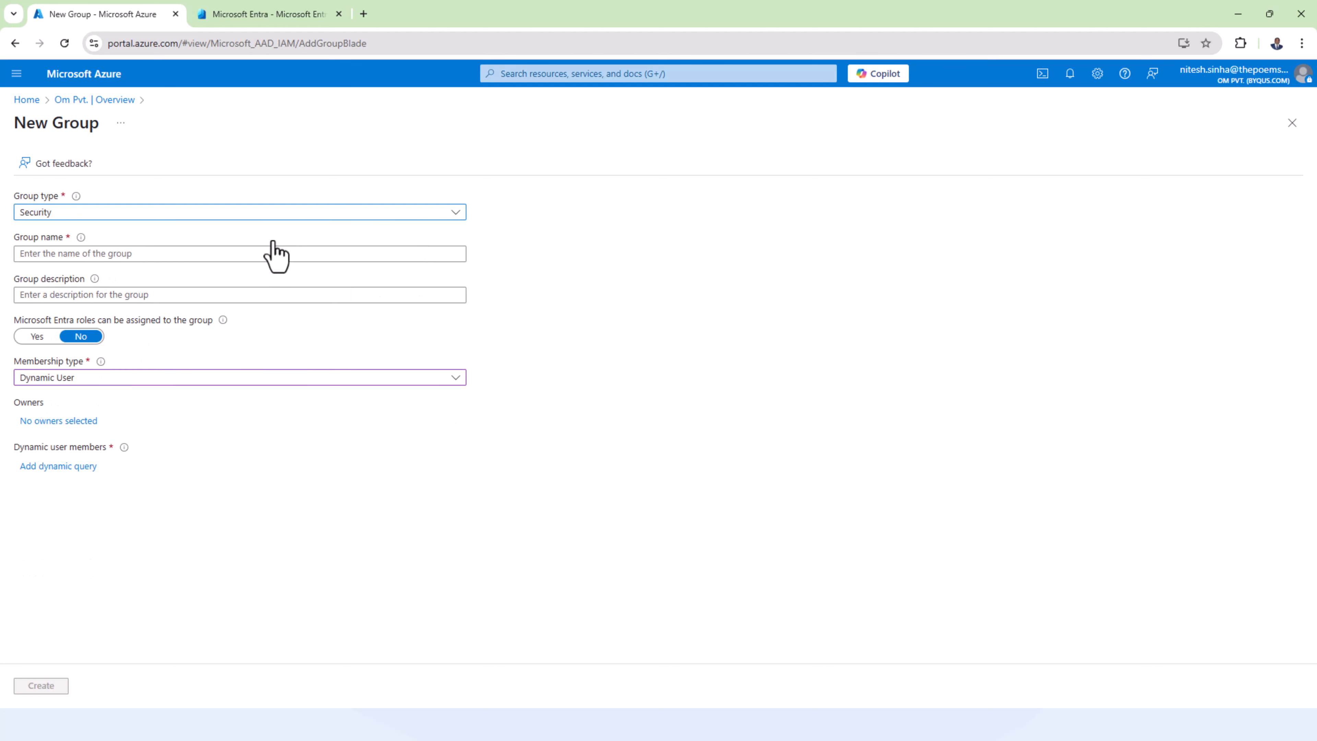
pyautogui.click(259, 256)
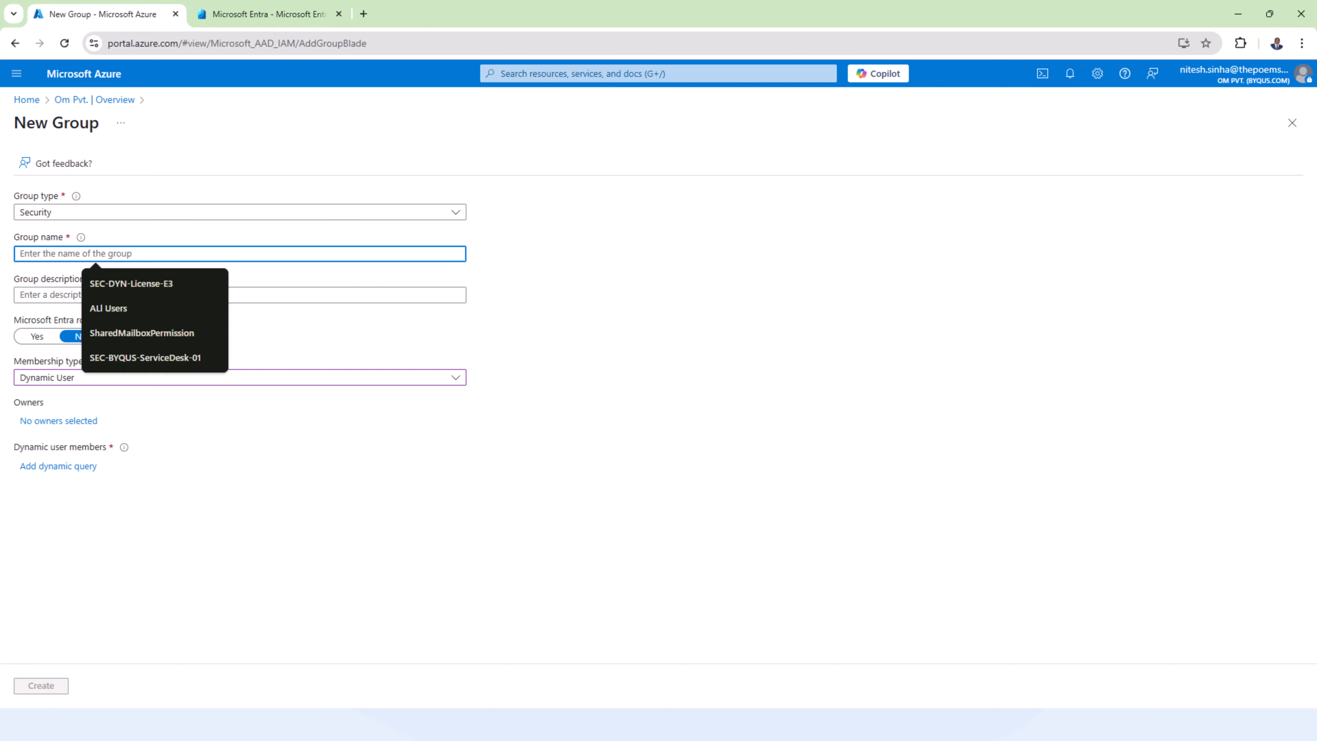
# Step: Duplicate the new group browser tab and open the Microsoft Entra ID list of all users in the copy
pyautogui.rightClick(86, 21)
pyautogui.click(161, 163)
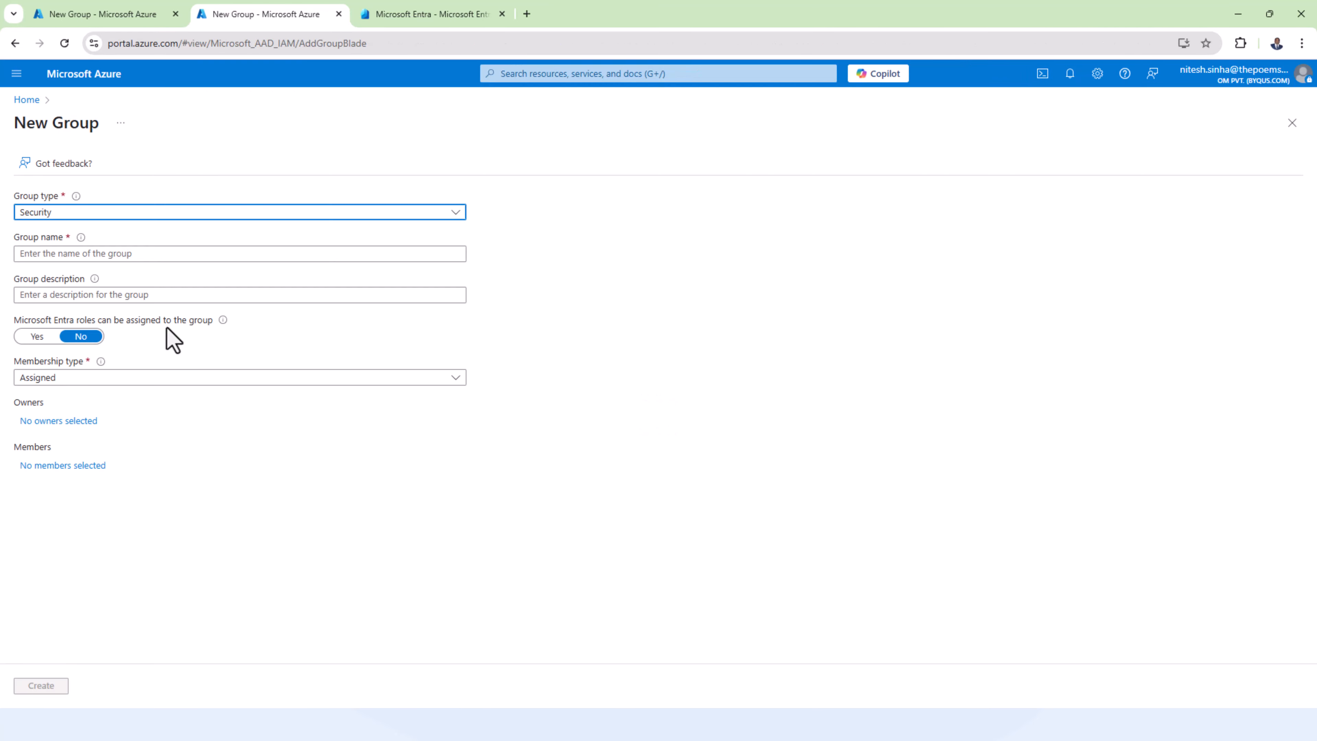
pyautogui.click(28, 99)
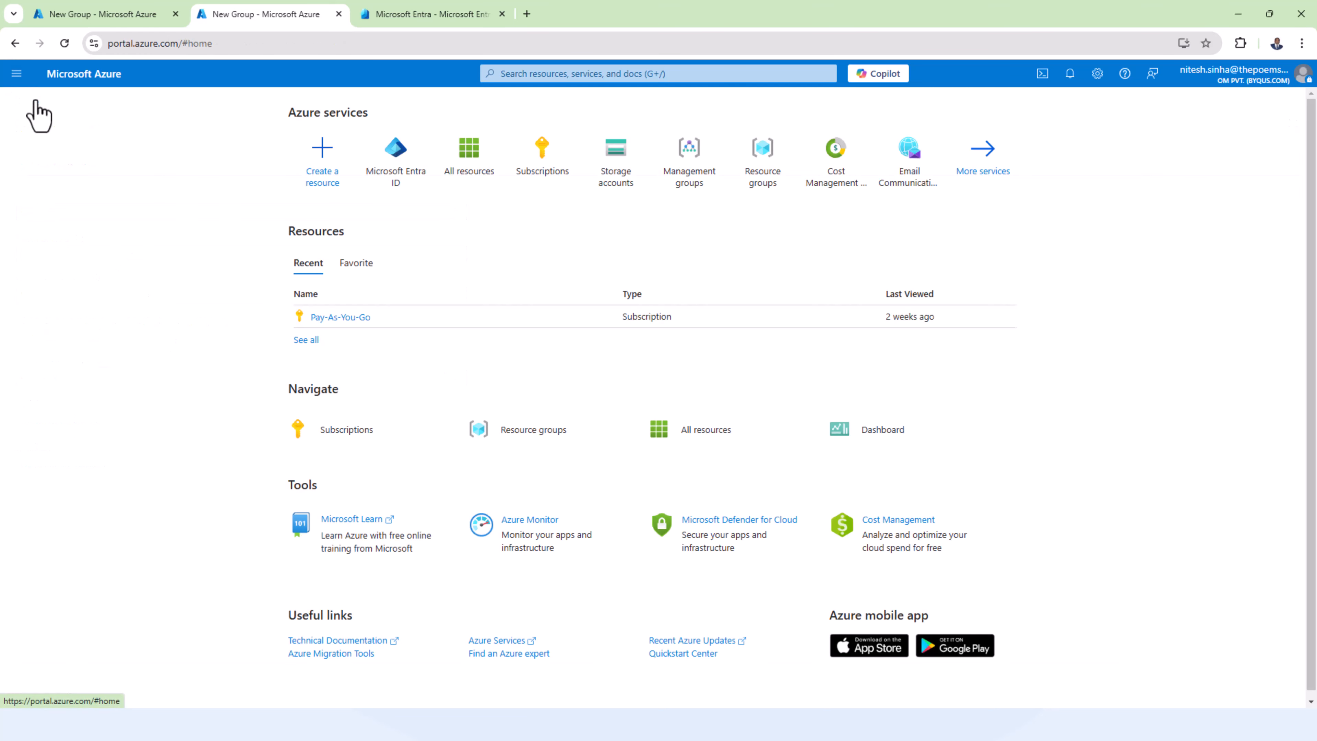
pyautogui.click(387, 182)
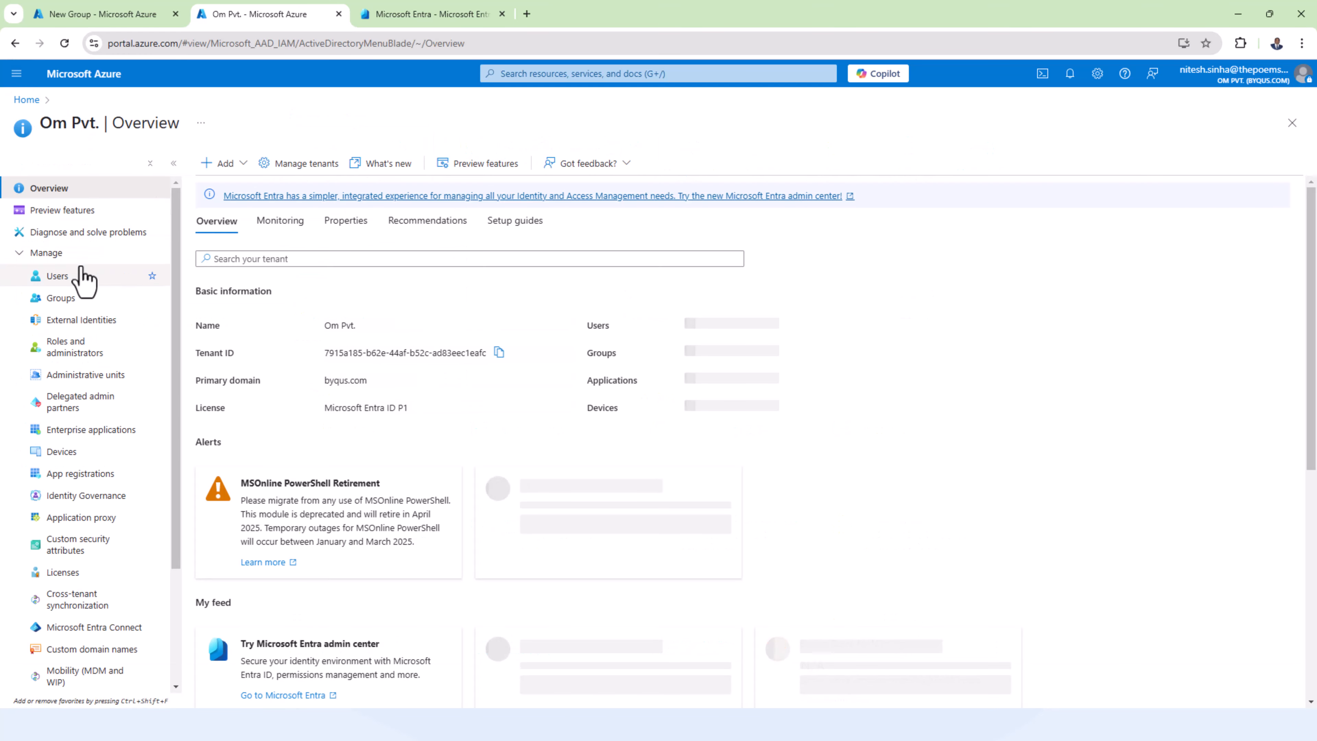
pyautogui.click(60, 277)
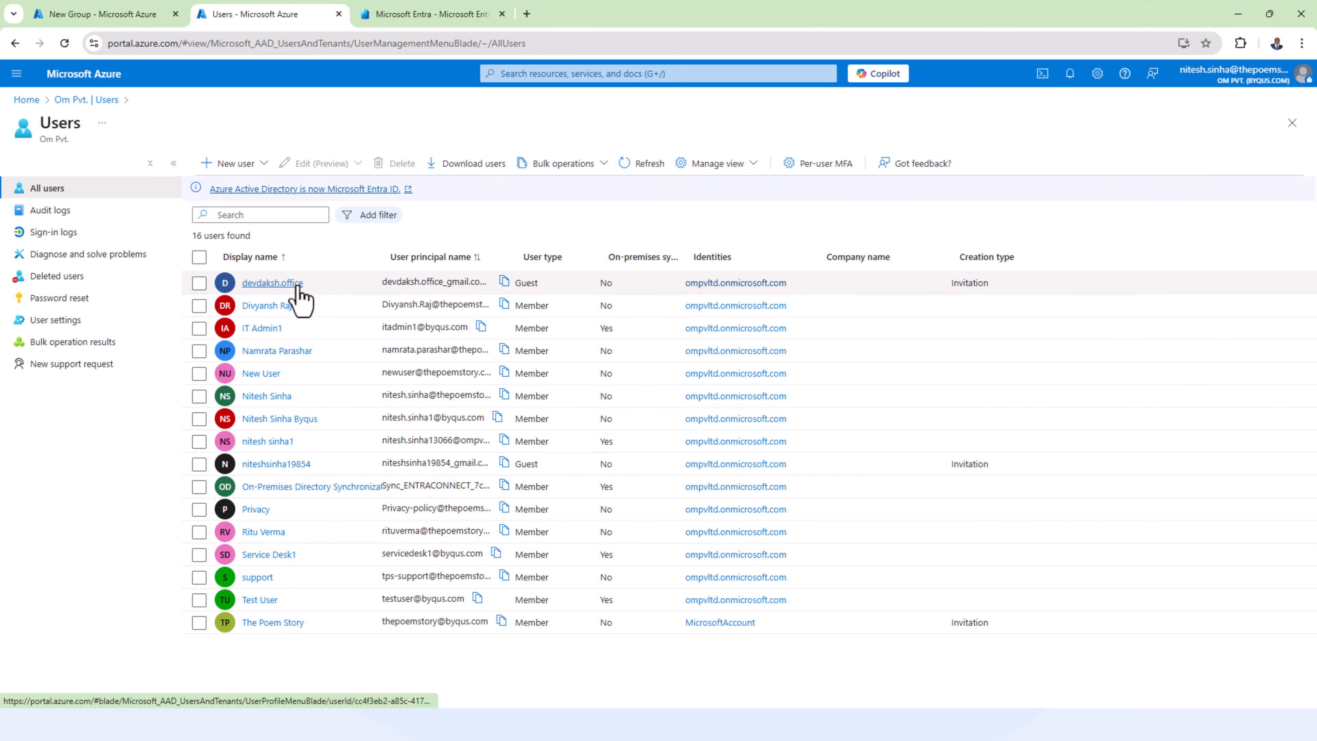
# Step: Open the properties of the second user in the list and examine the identity, contact, job and on-premises attributes
pyautogui.doubleClick(525, 306)
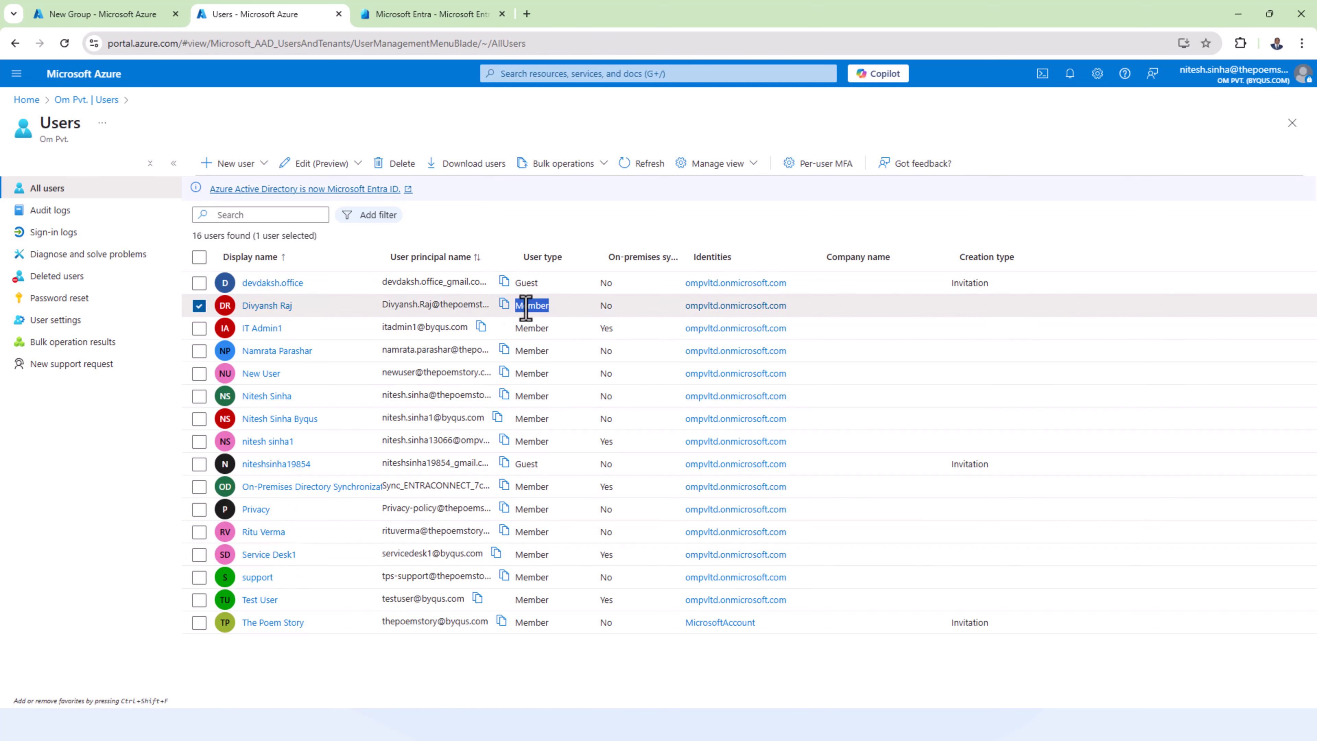
pyautogui.click(277, 311)
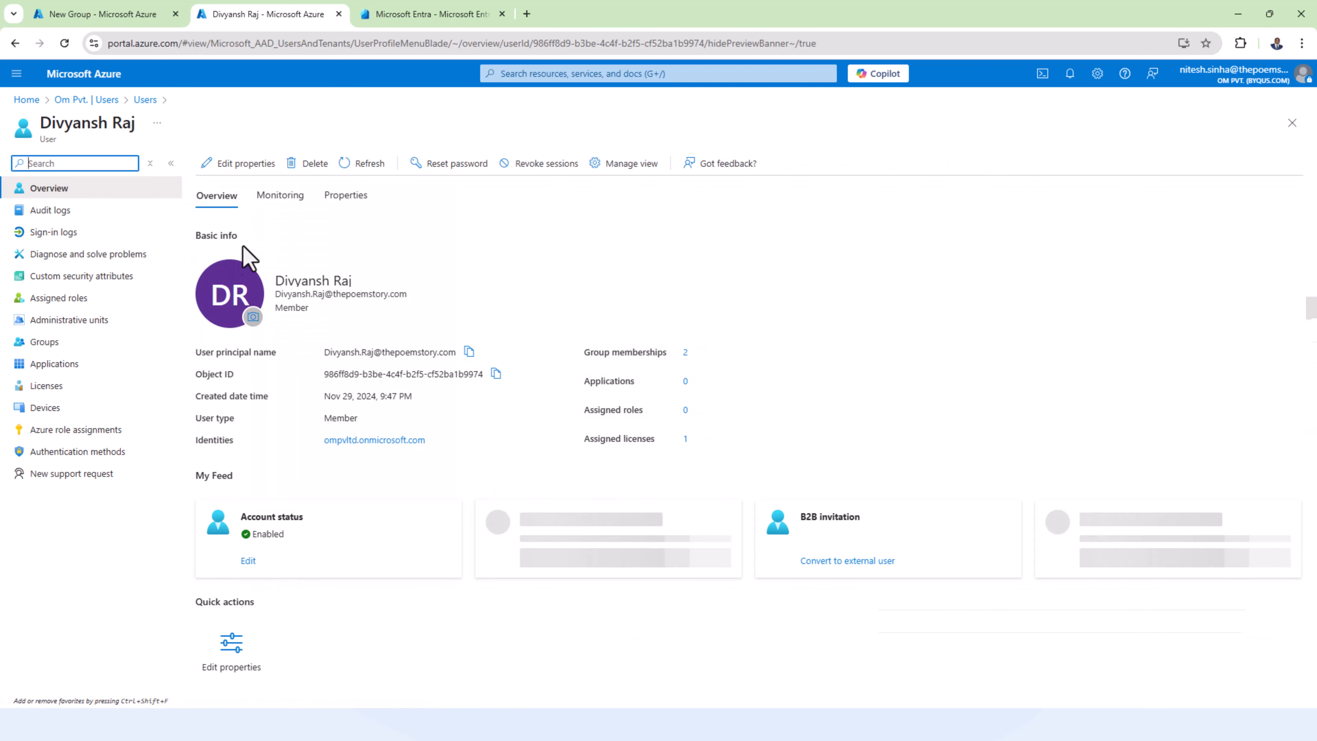
pyautogui.click(356, 201)
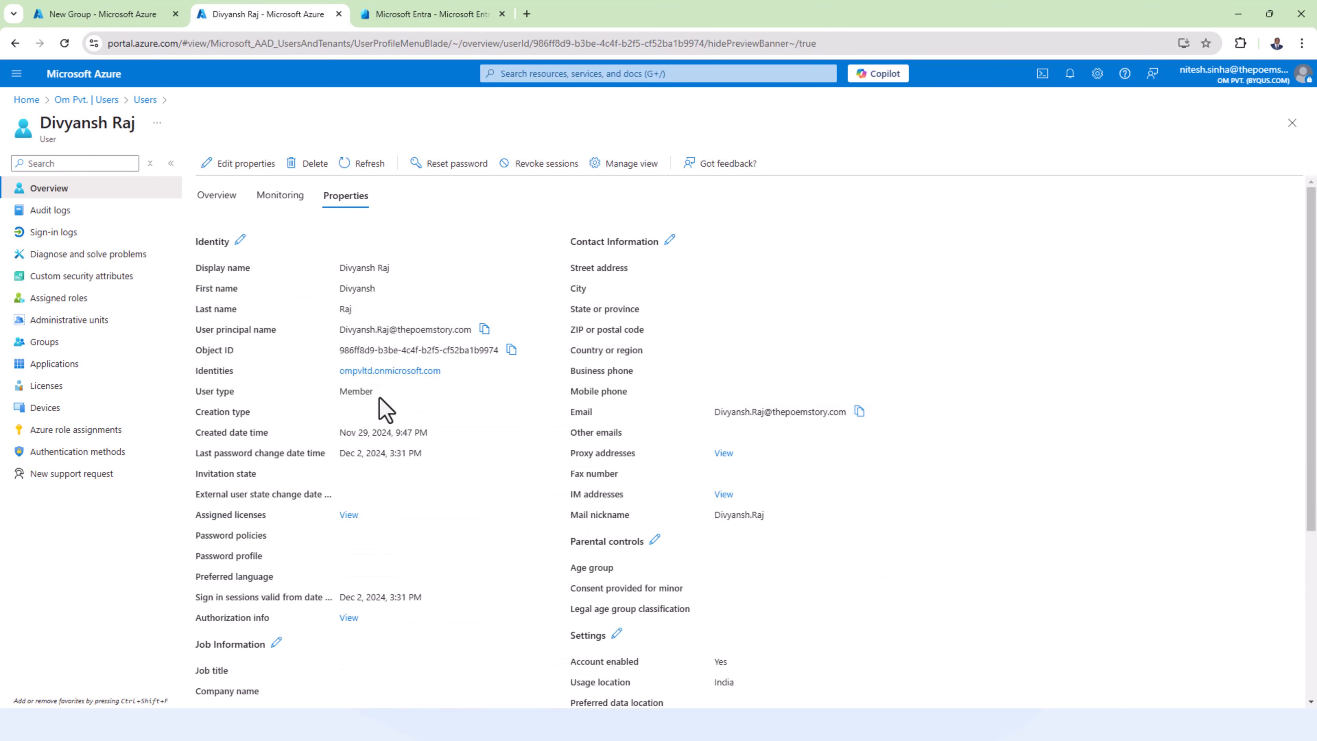
pyautogui.scroll(-4, 382, 410)
pyautogui.scroll(-1, 1000, 529)
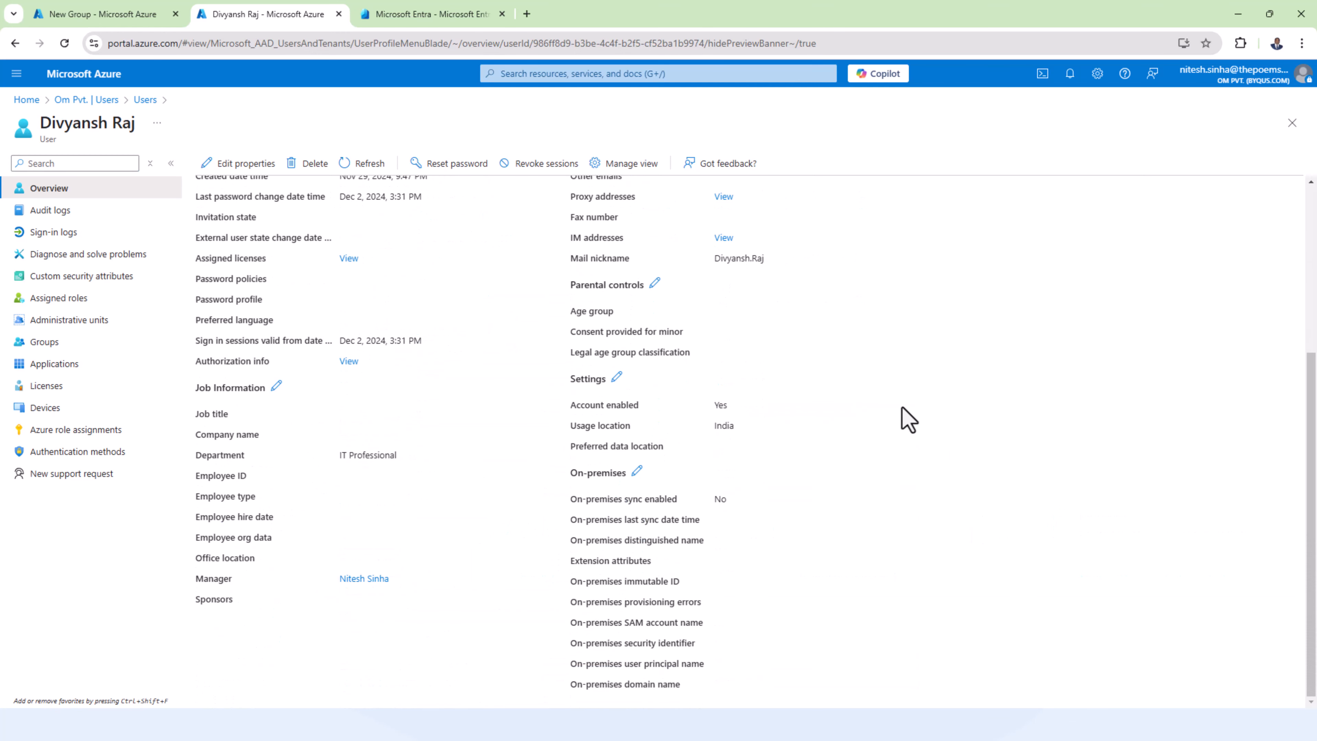
pyautogui.scroll(5, 926, 449)
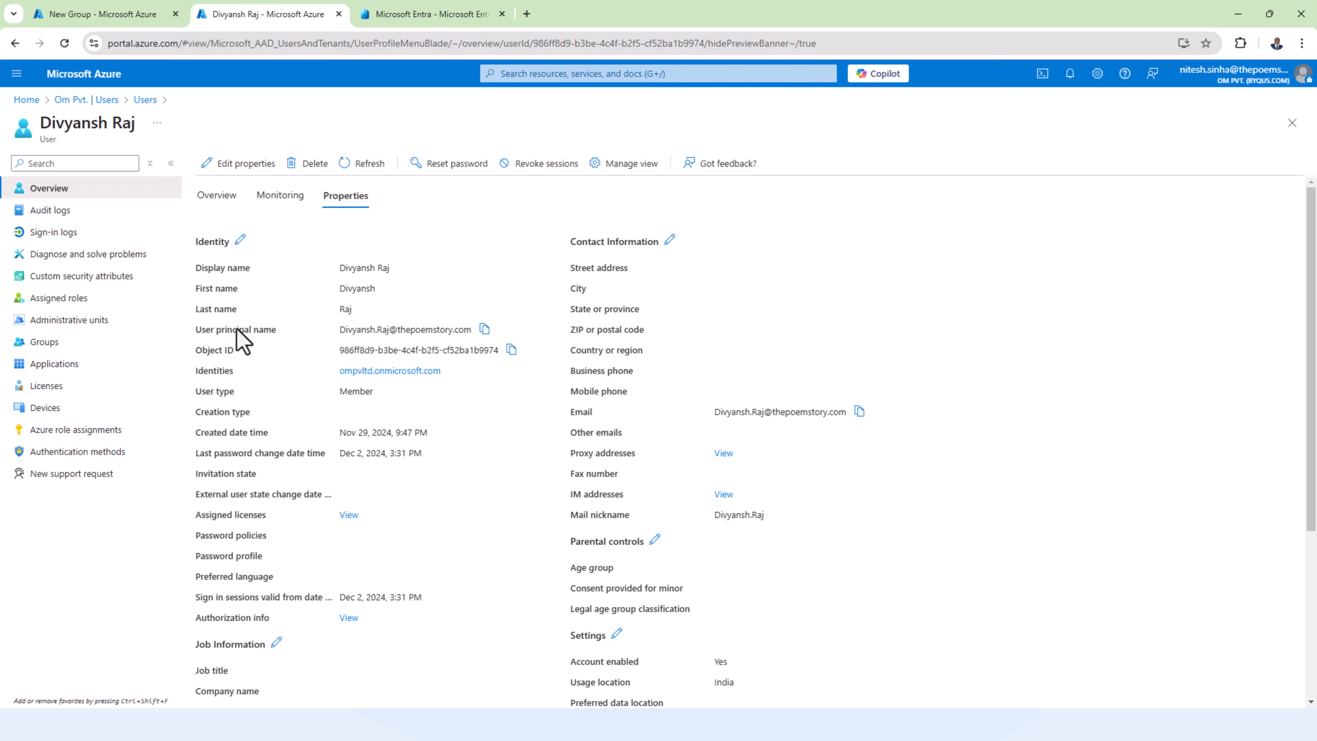
pyautogui.scroll(-1, 240, 358)
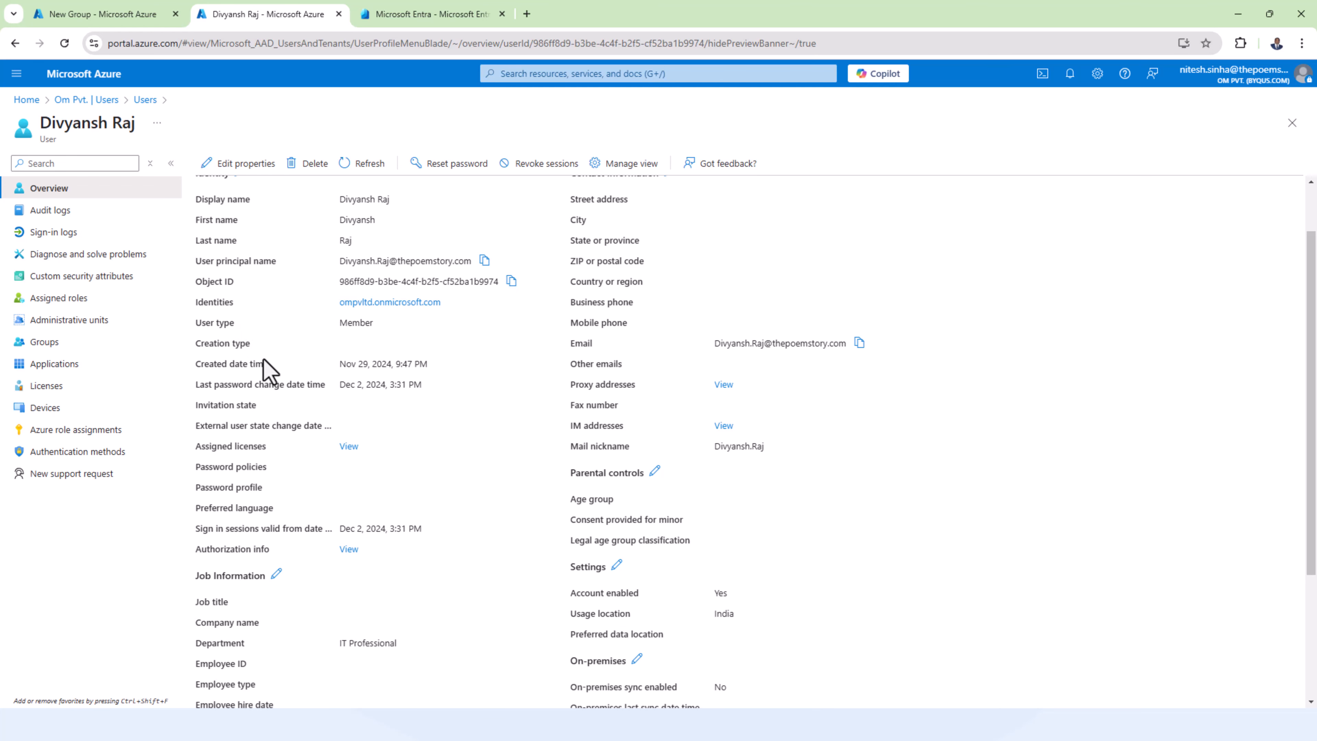
pyautogui.scroll(-3, 292, 374)
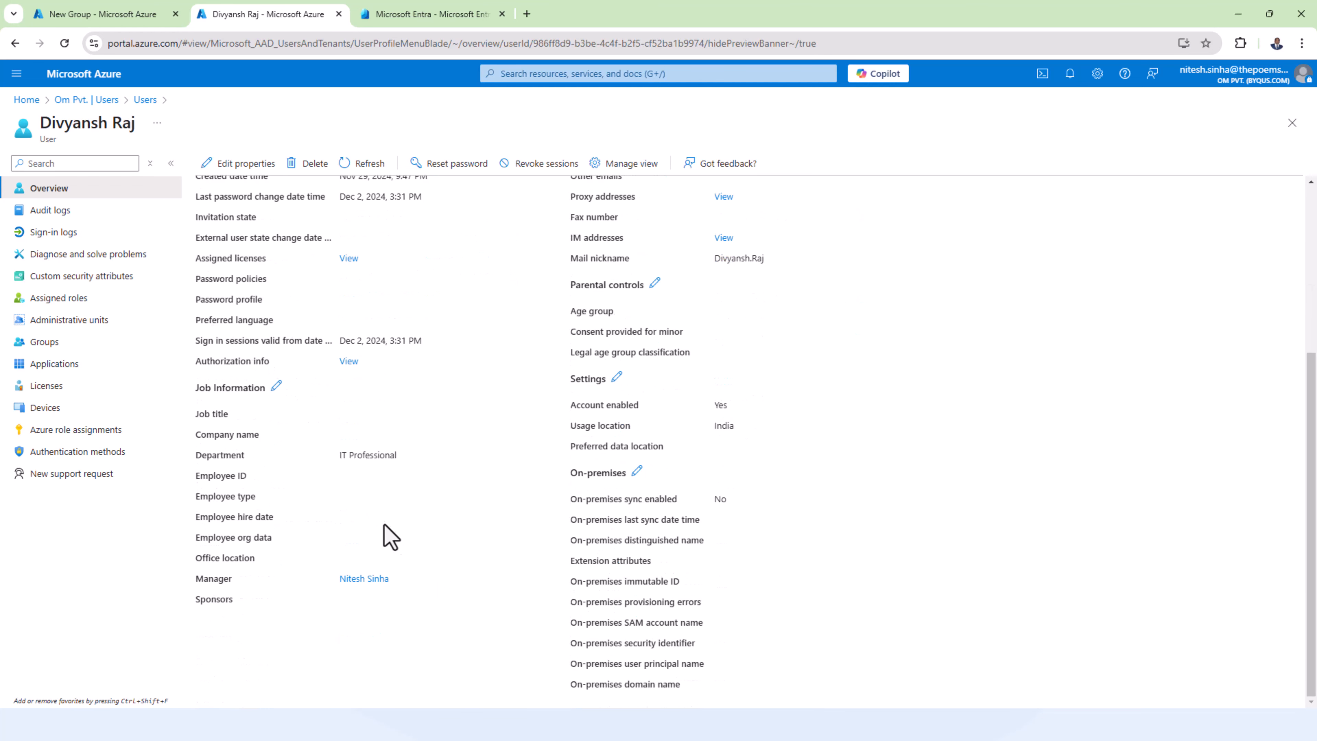
# Step: Review the user's identity, job information and on-premises extension attributes as possible criteria for a membership rule
pyautogui.scroll(3, 951, 533)
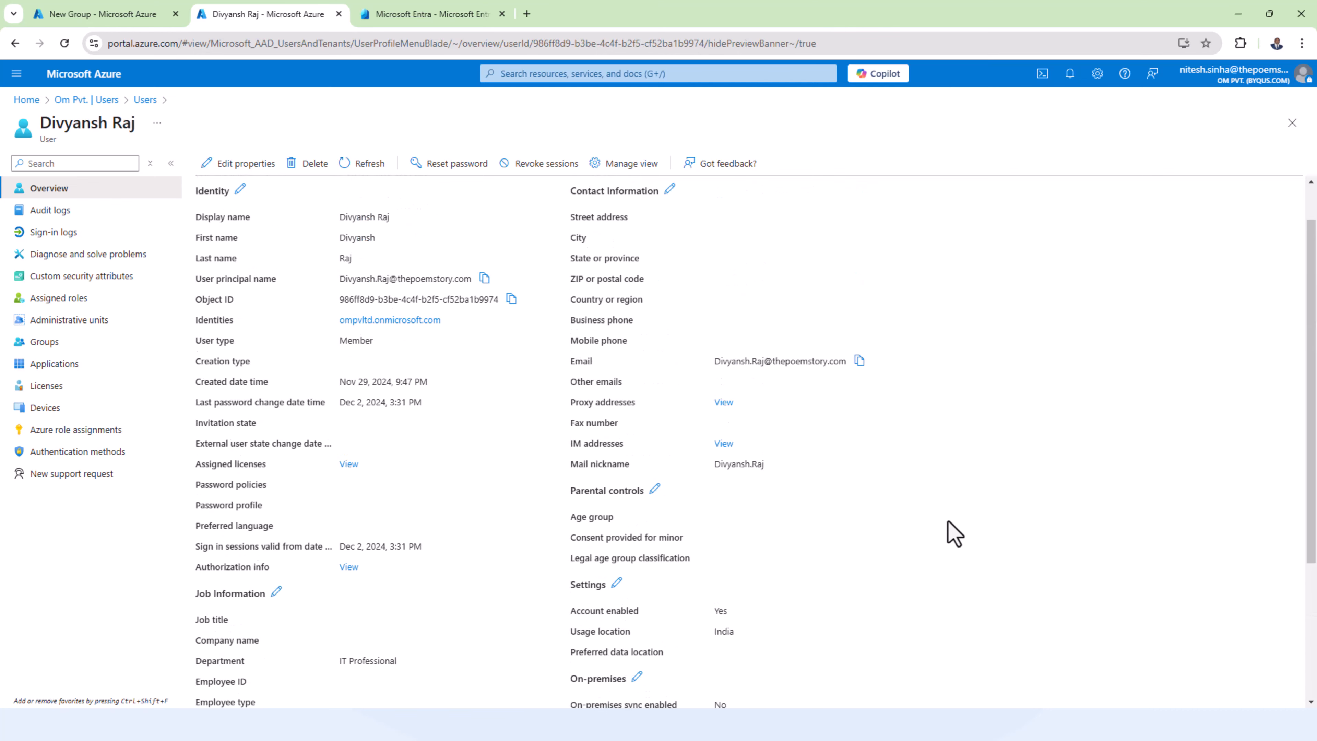
pyautogui.scroll(-3, 954, 533)
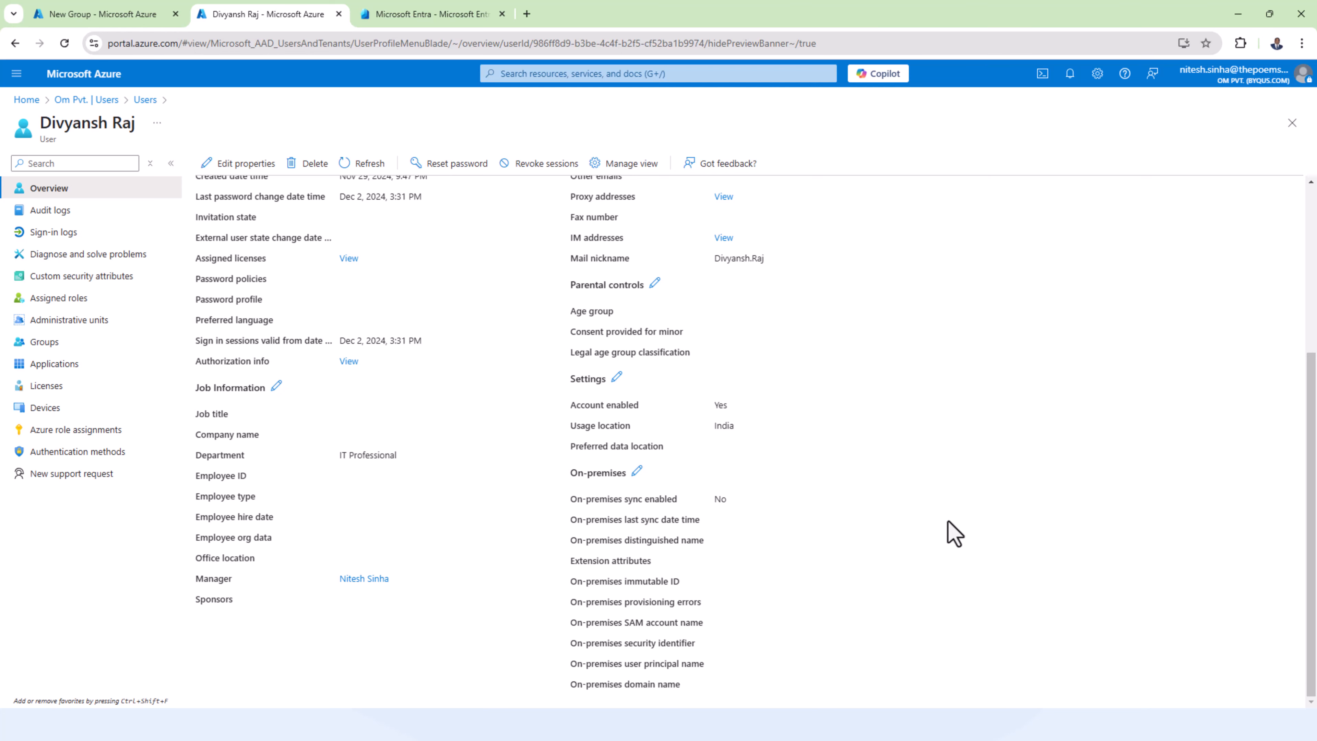
pyautogui.tripleClick(615, 563)
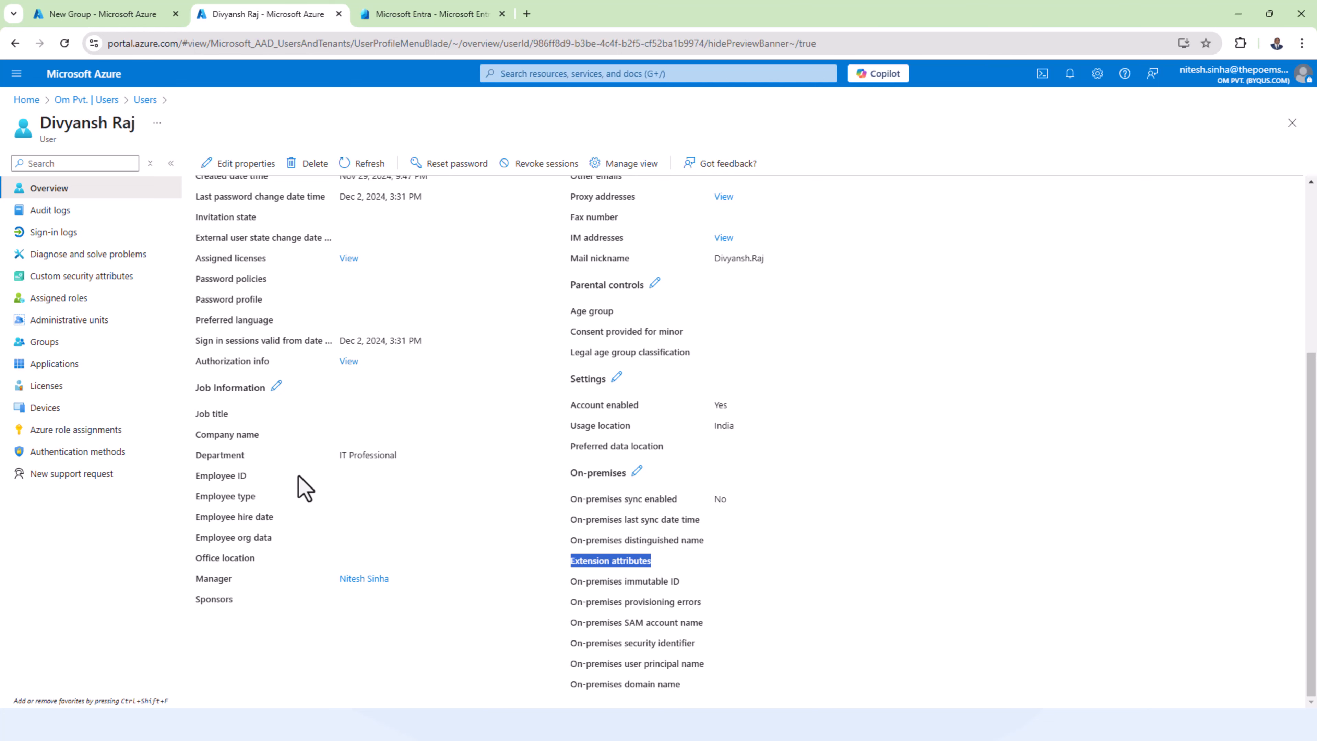
pyautogui.click(232, 483)
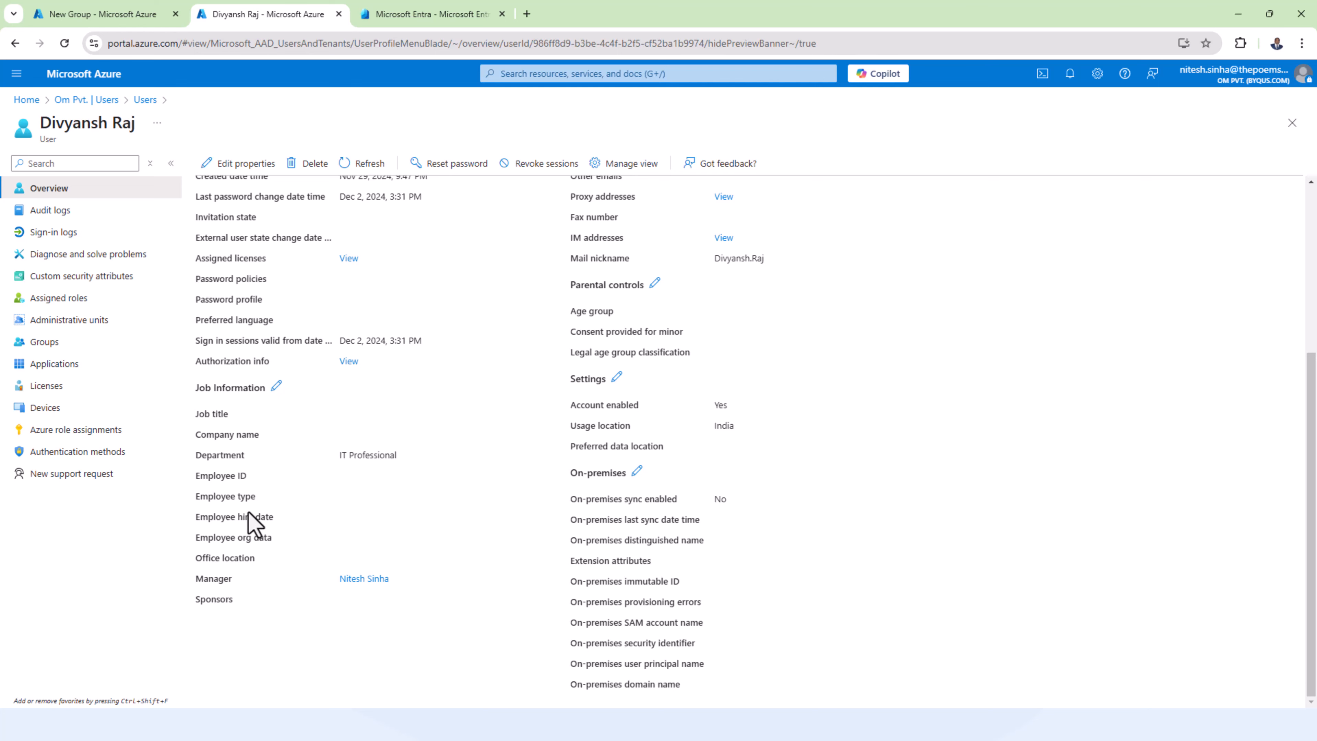
pyautogui.scroll(4, 254, 519)
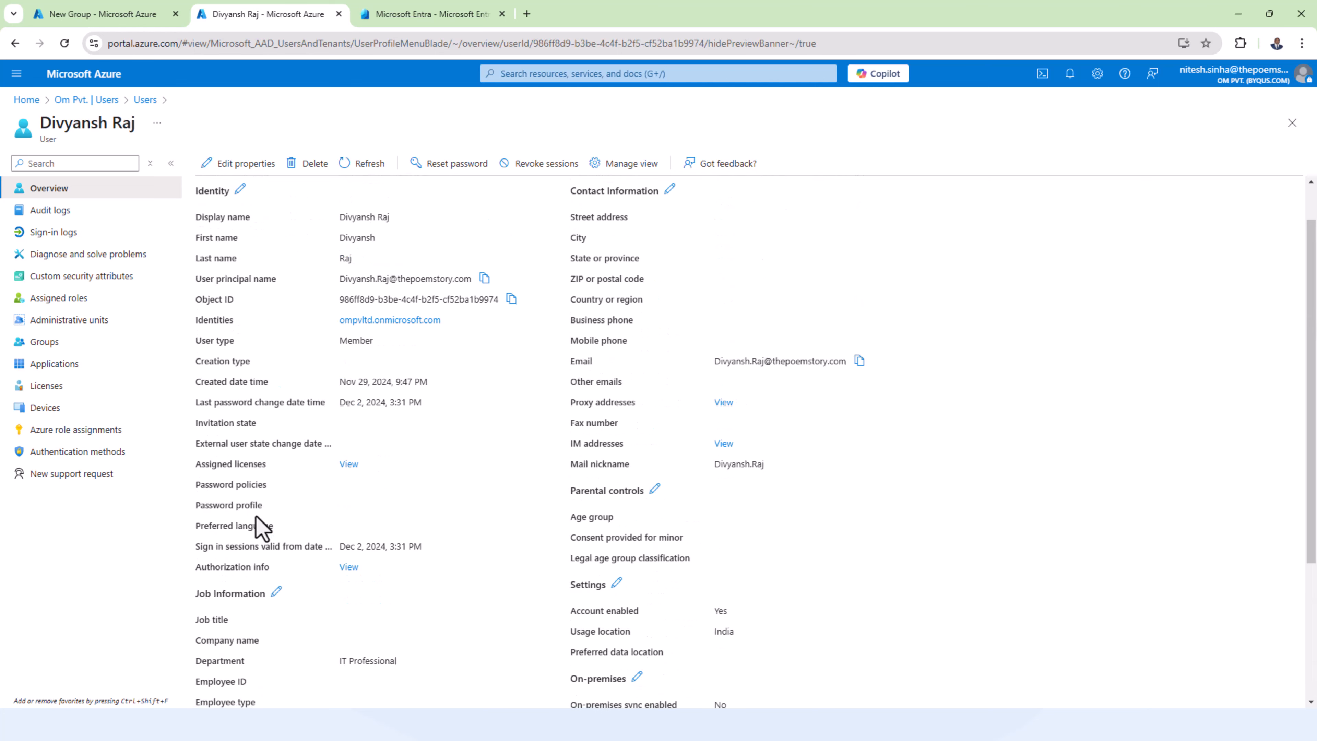
pyautogui.scroll(1, 260, 528)
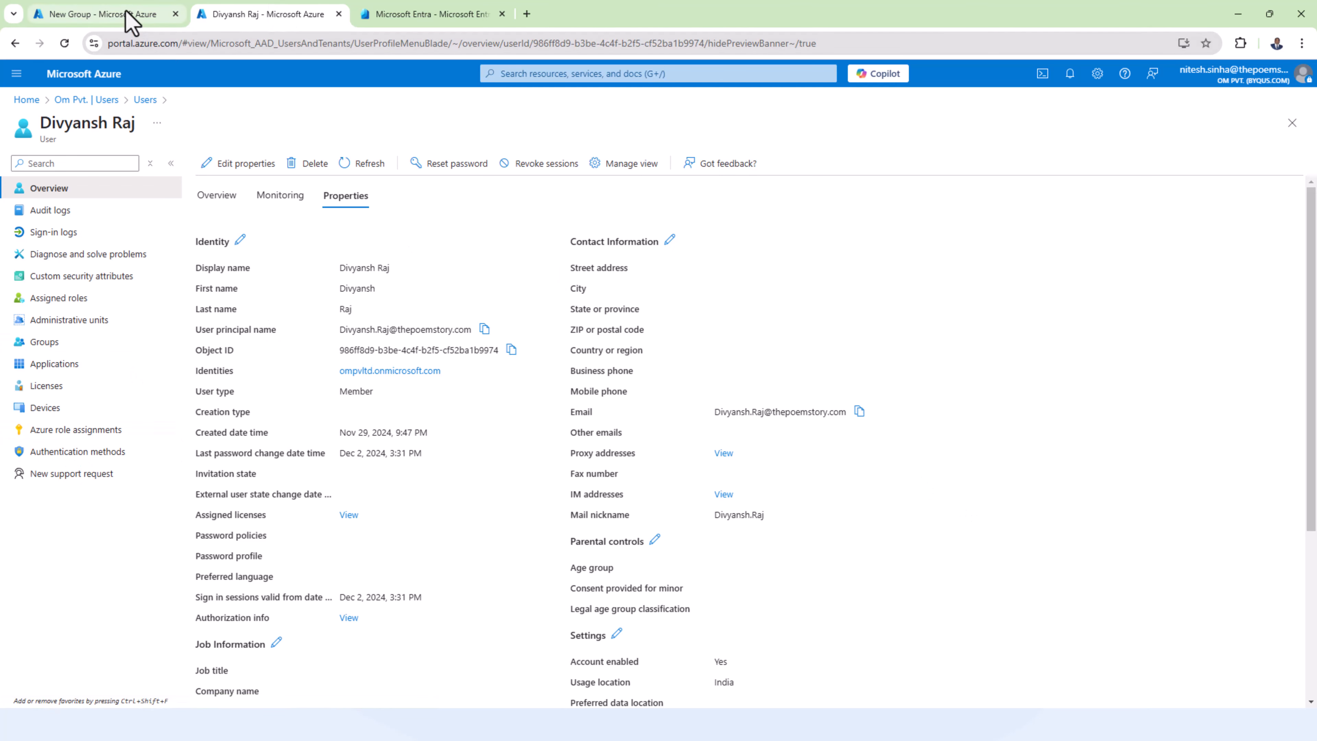
# Step: Return to the new group form and name the group SEC-DYN-ALL-MEMBERS
pyautogui.click(130, 20)
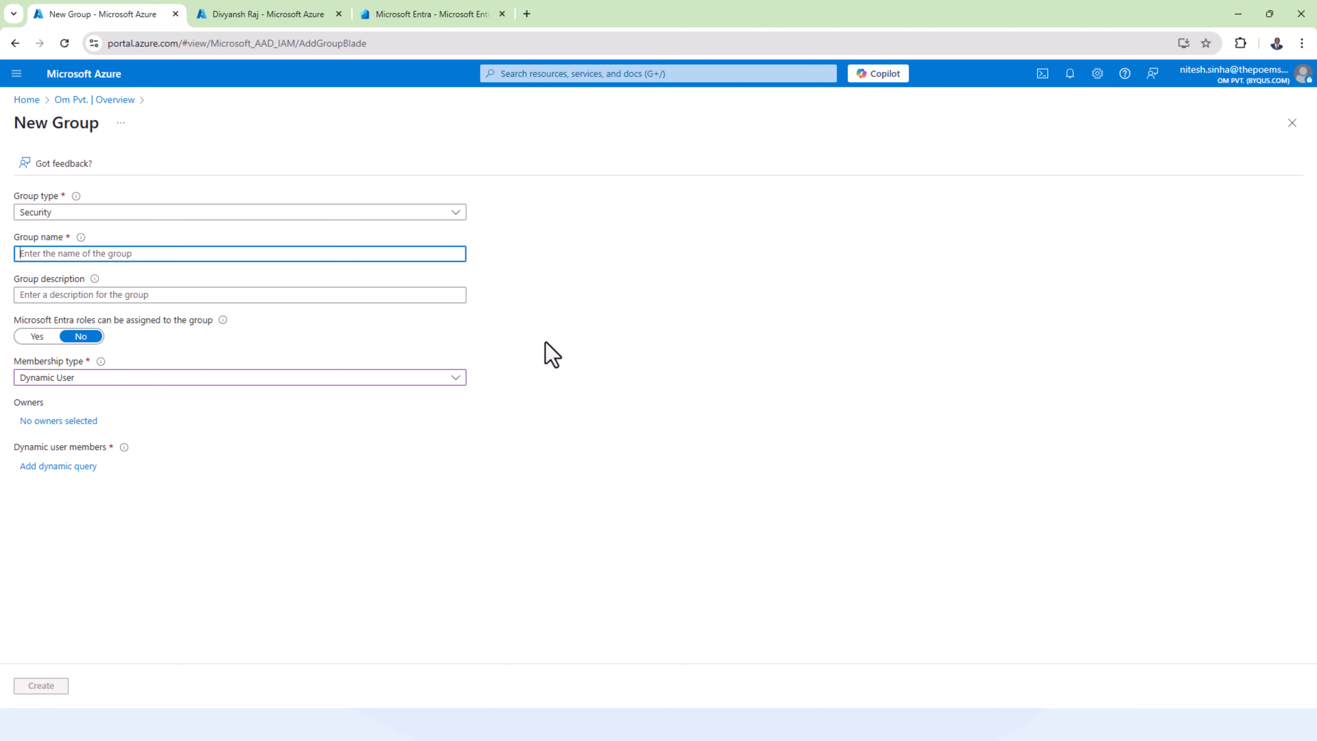
pyautogui.click(329, 254)
pyautogui.write('SEC')
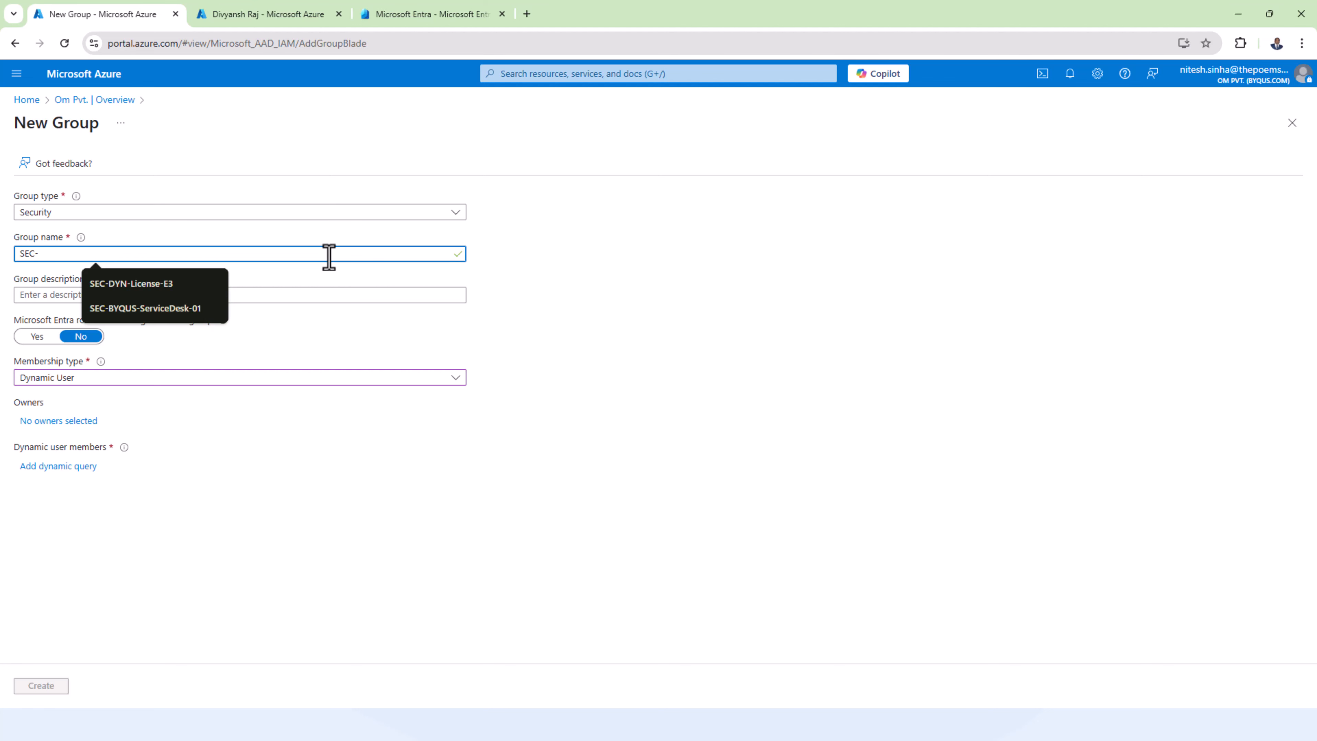
pyautogui.write('-D')
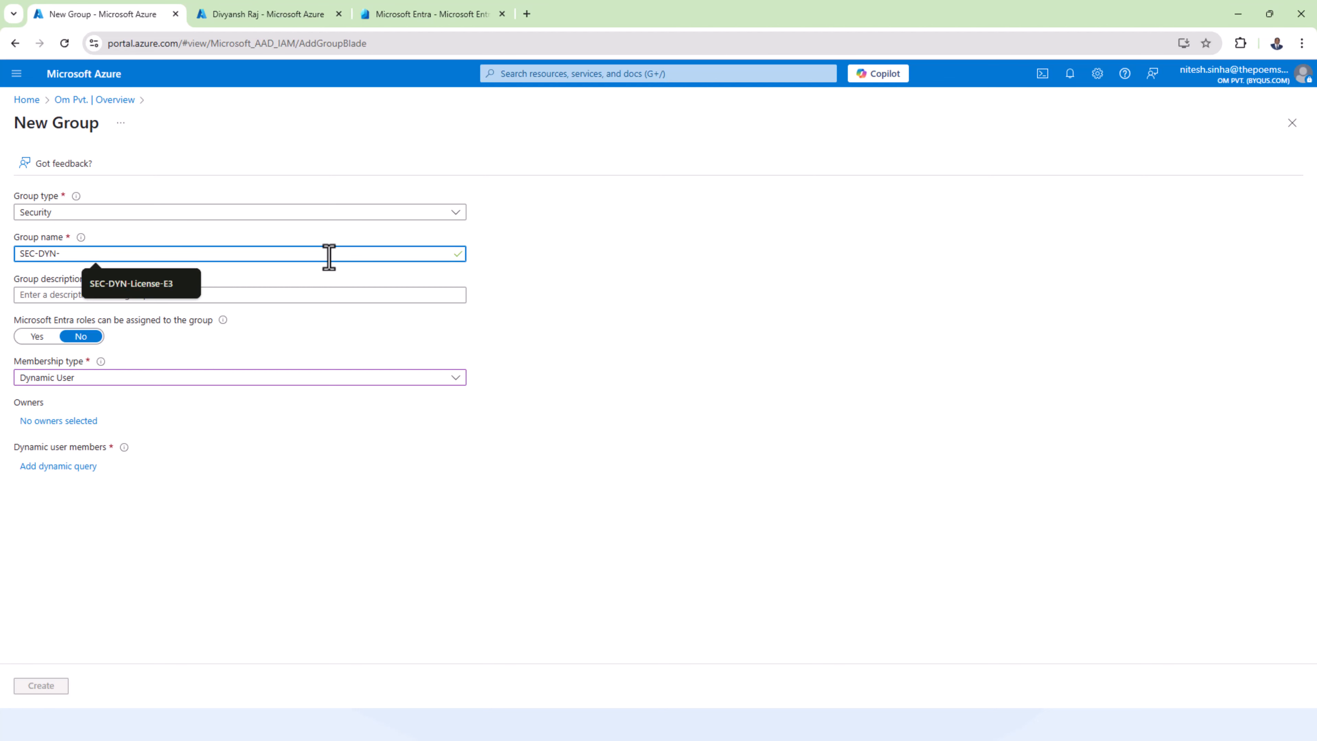
pyautogui.write('YN-ALL-')
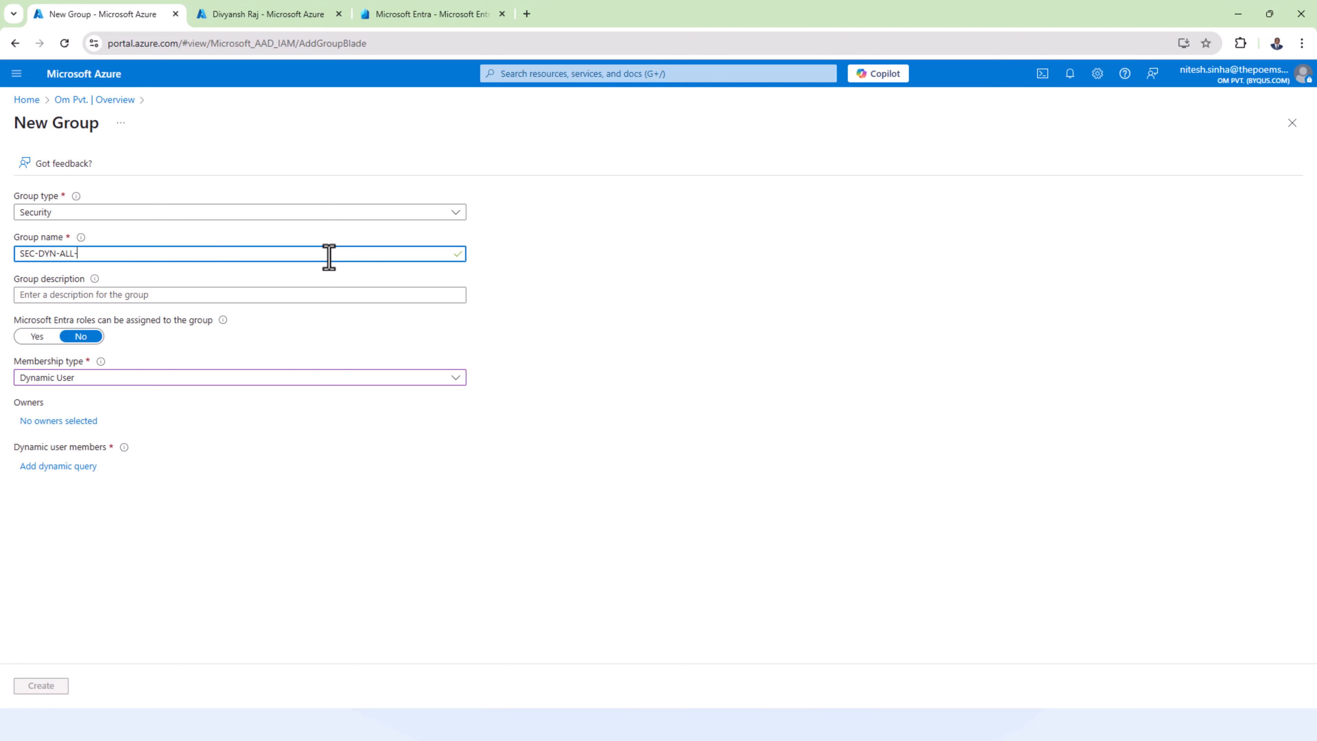
pyautogui.write('MEMBERS')
# Step: Enter the group description "This group will contain all member users it in."
pyautogui.click(306, 295)
pyautogui.write('THis')
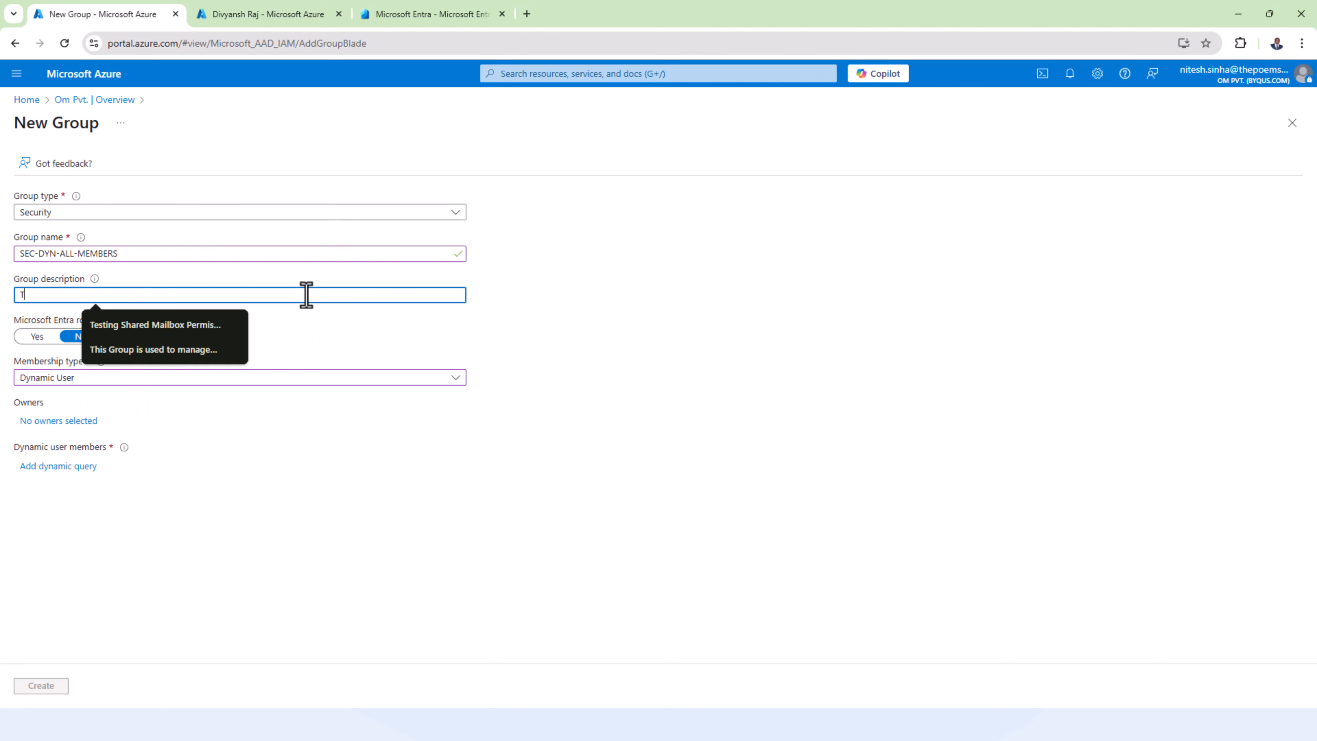
pyautogui.press('BackSpace')
pyautogui.write('his group w')
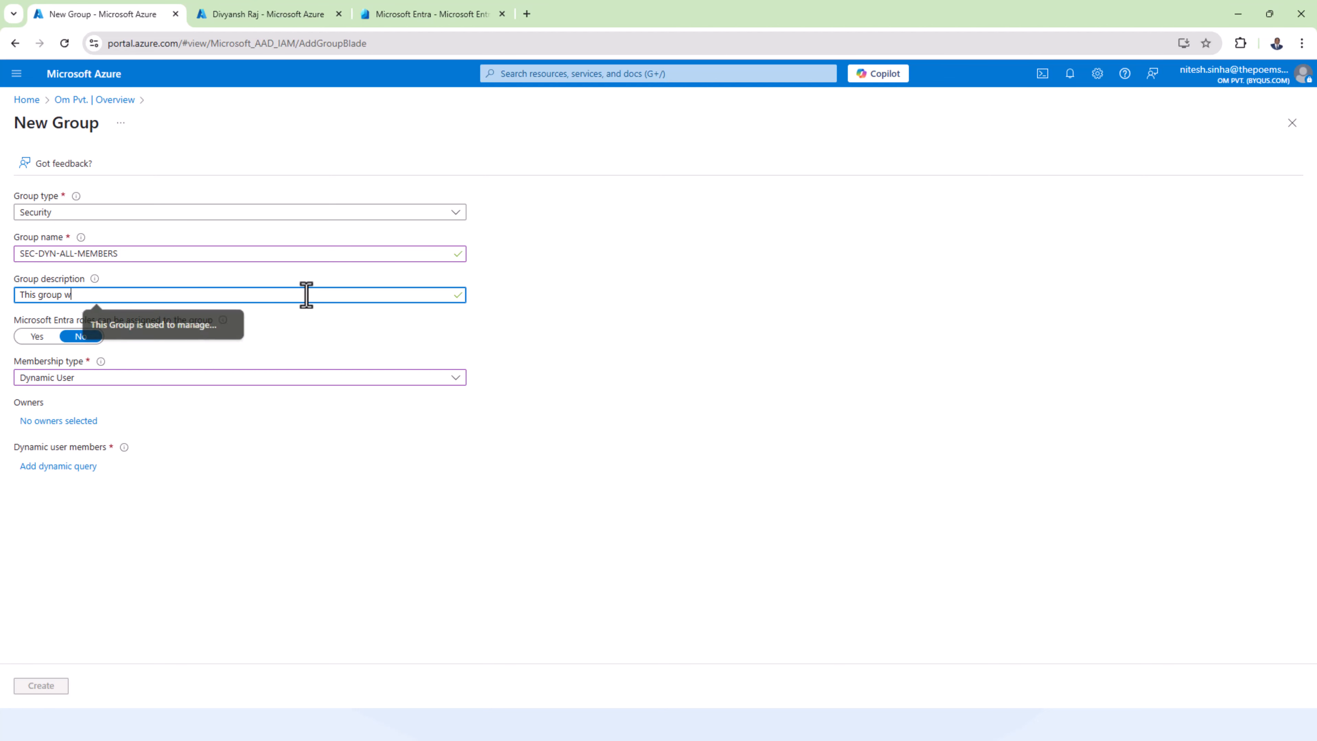
pyautogui.write('ill contain')
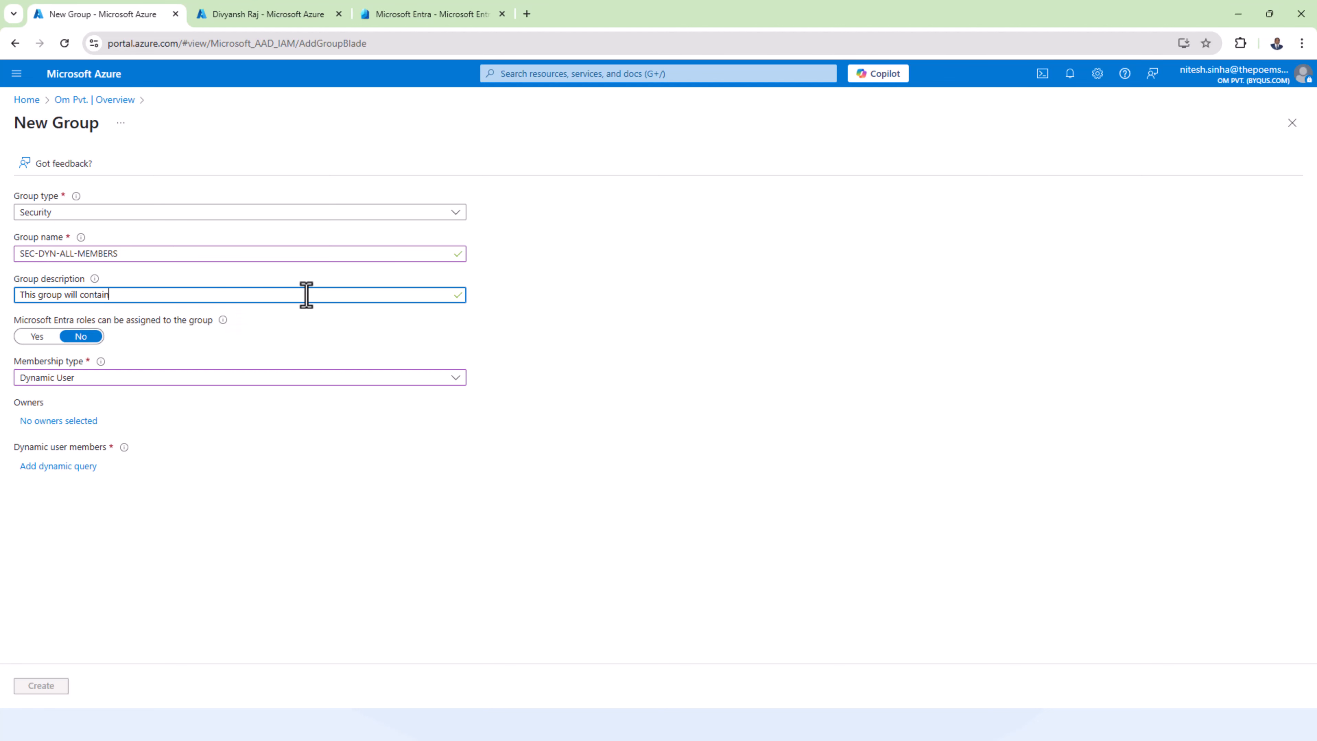
pyautogui.write(' all member users it in.')
# Step: Assign the sixth user in the directory list as the group's owner
pyautogui.click(59, 421)
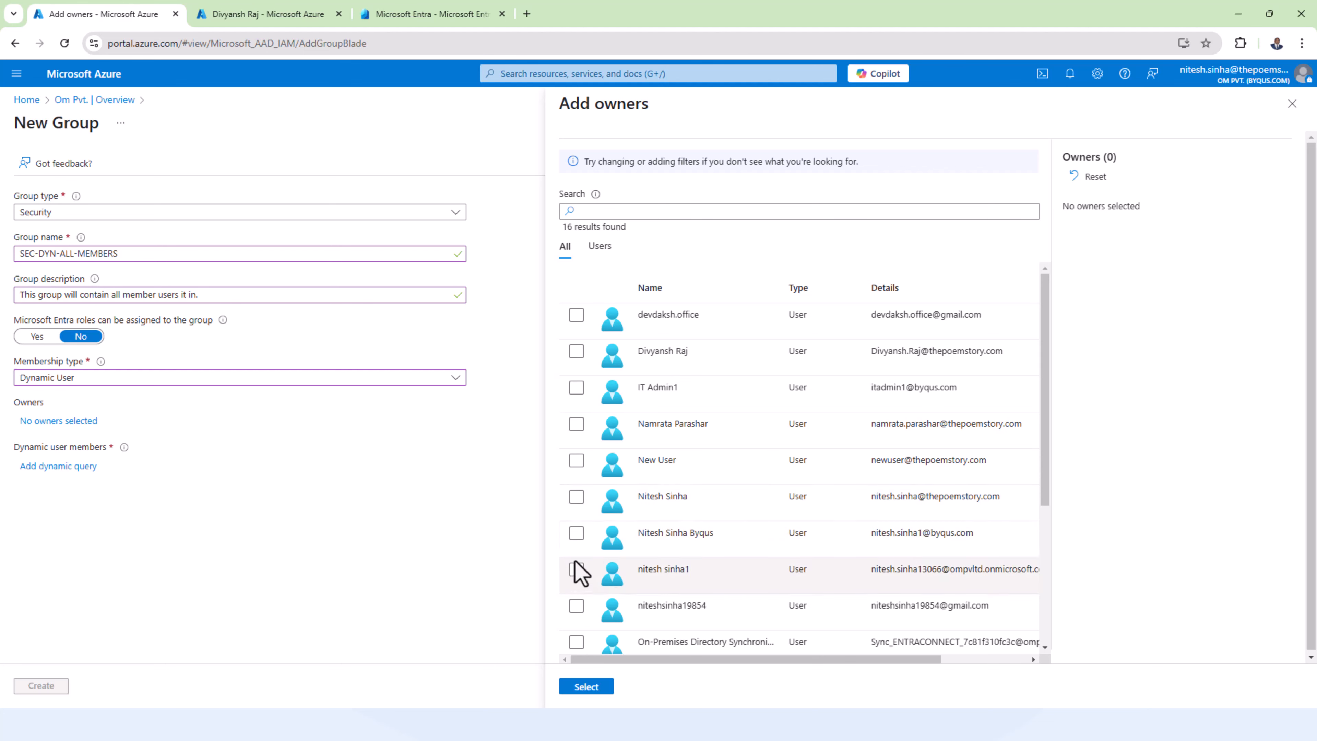
pyautogui.click(575, 506)
pyautogui.click(586, 686)
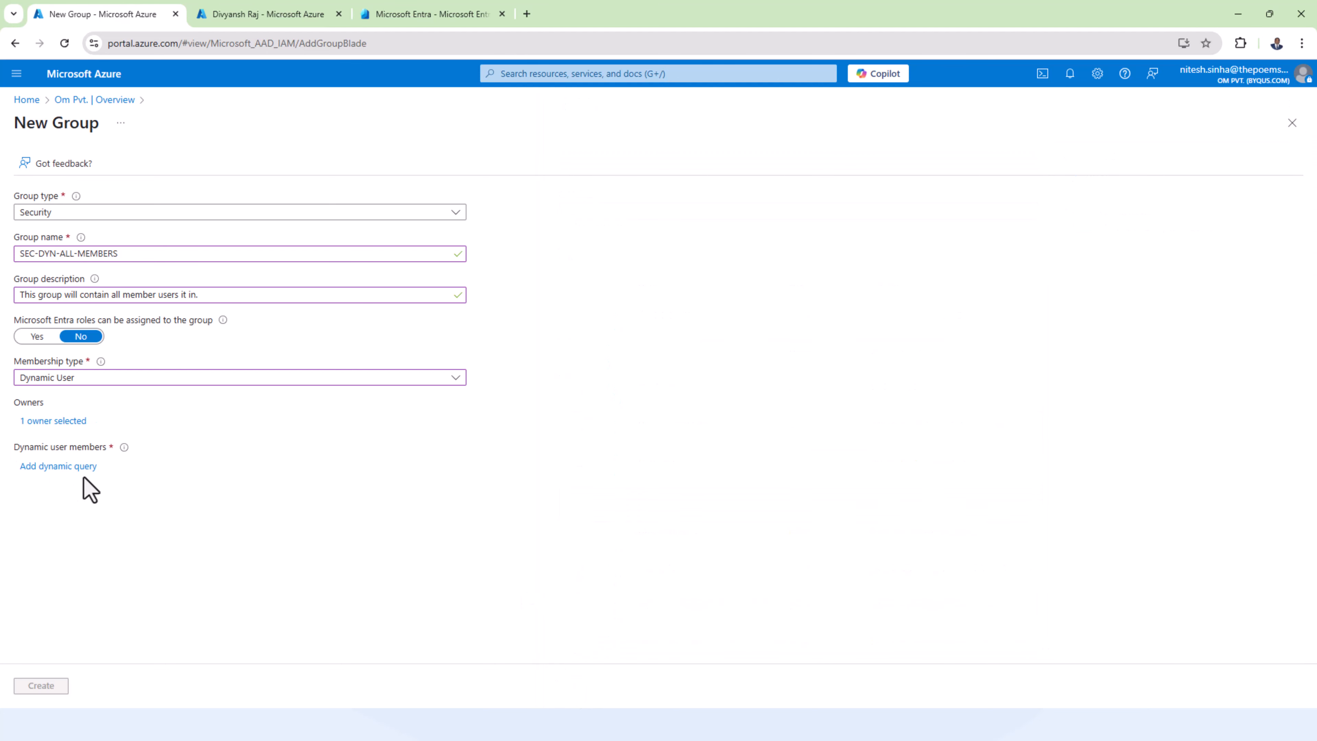
# Step: Open the dynamic query editor for the group's members and examine the selectable properties and the columns of the first expression
pyautogui.moveTo(2, 438); pyautogui.dragTo(70, 442)
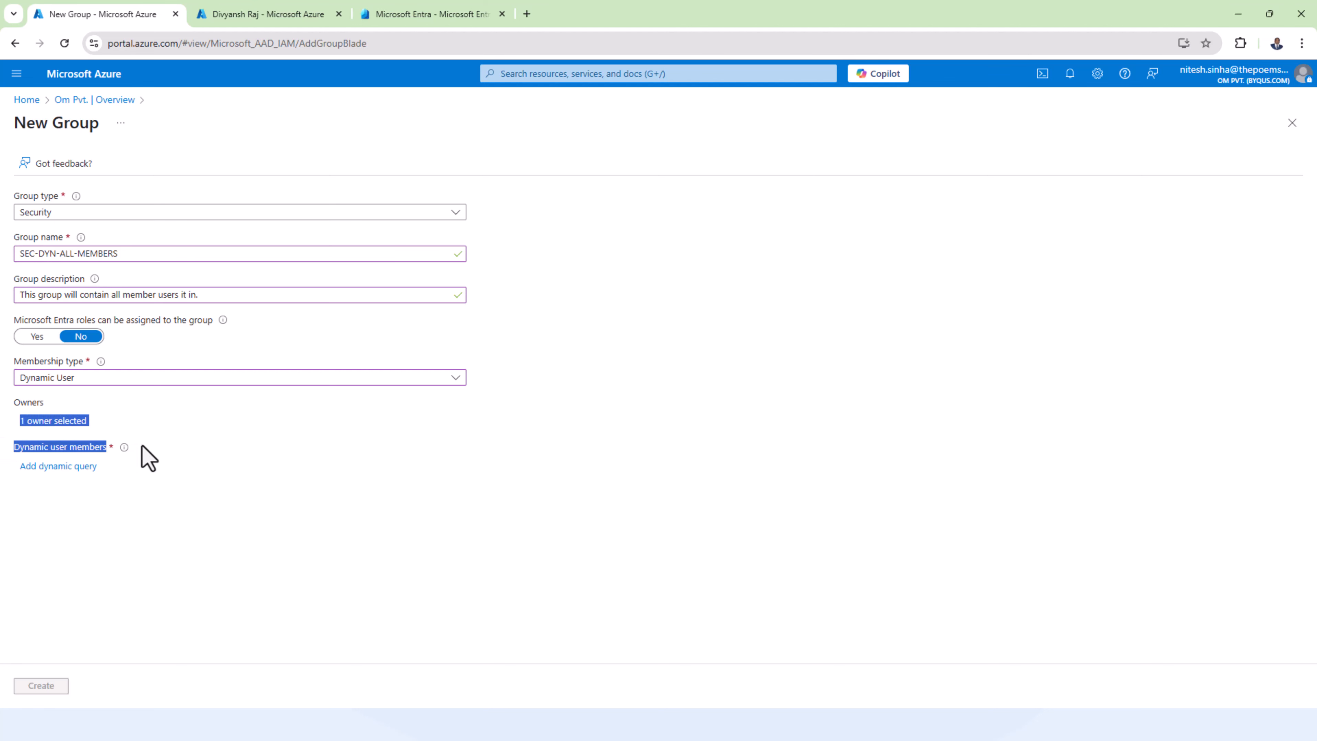
pyautogui.click(205, 456)
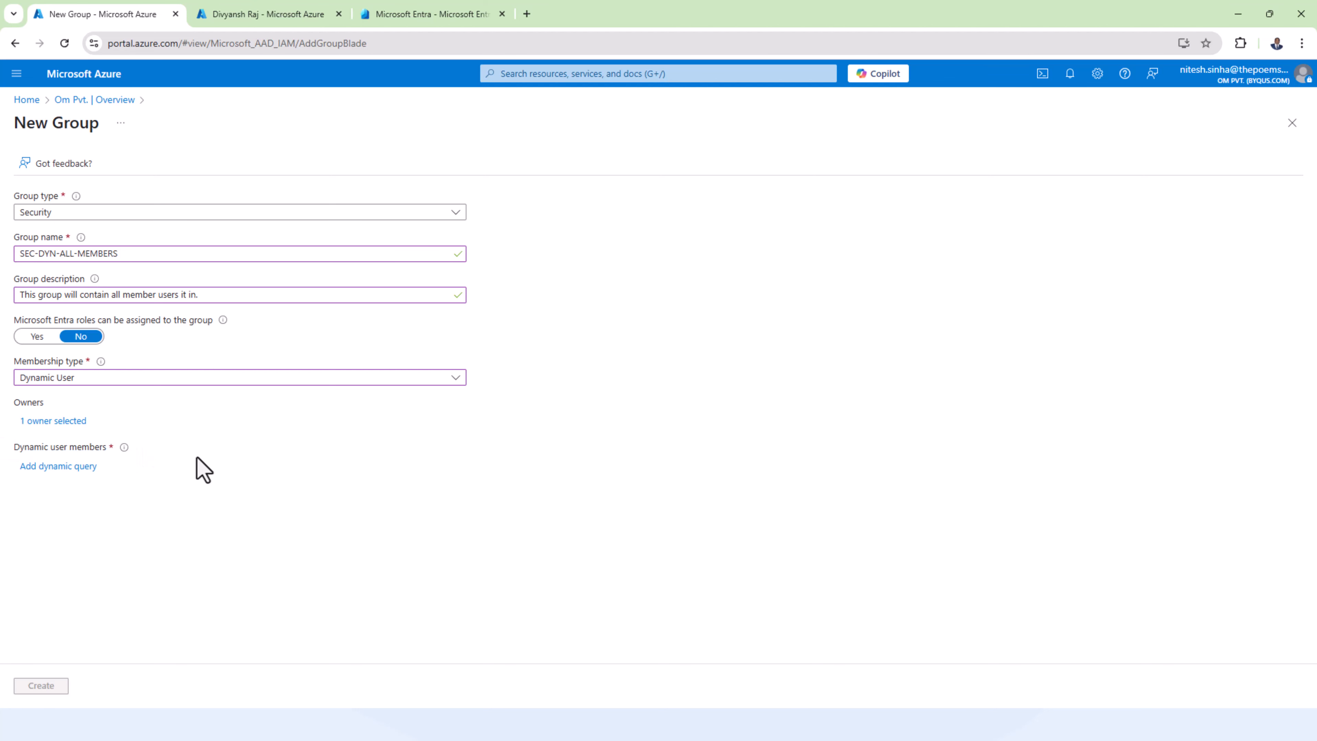
pyautogui.click(66, 467)
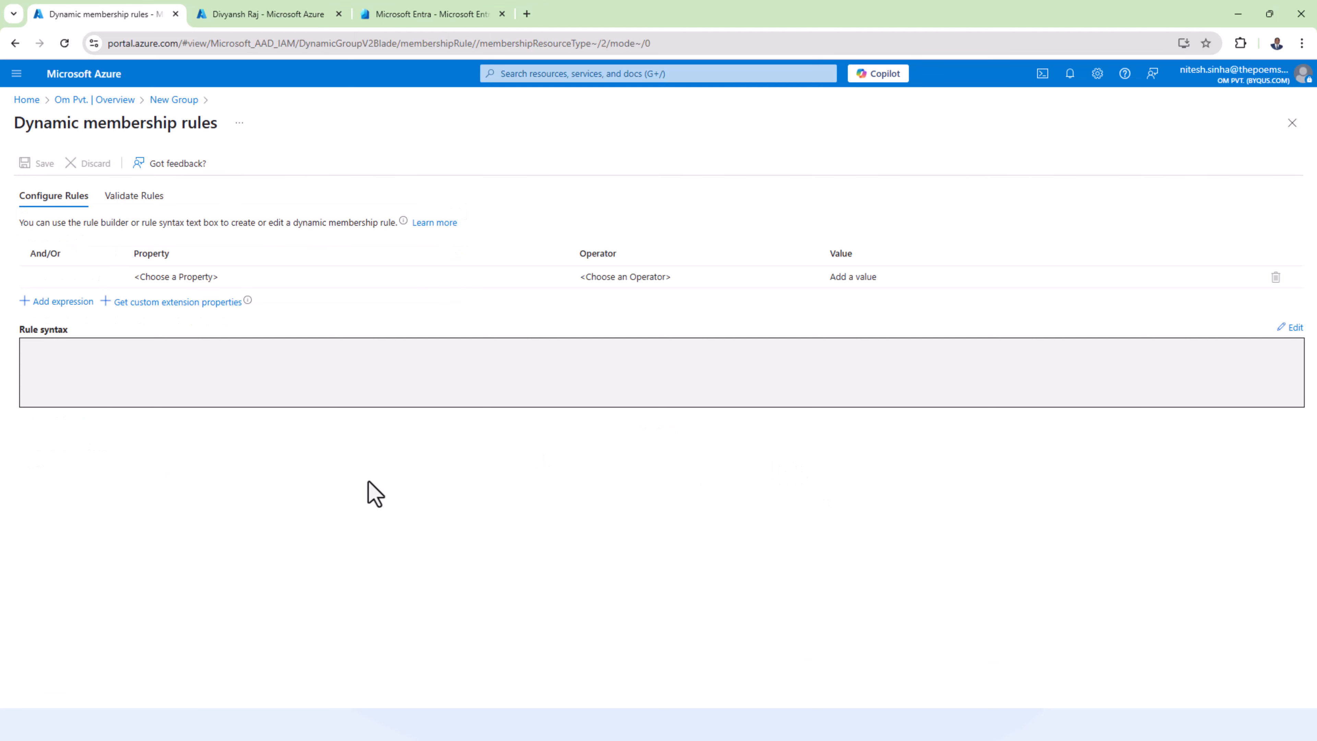
pyautogui.click(403, 279)
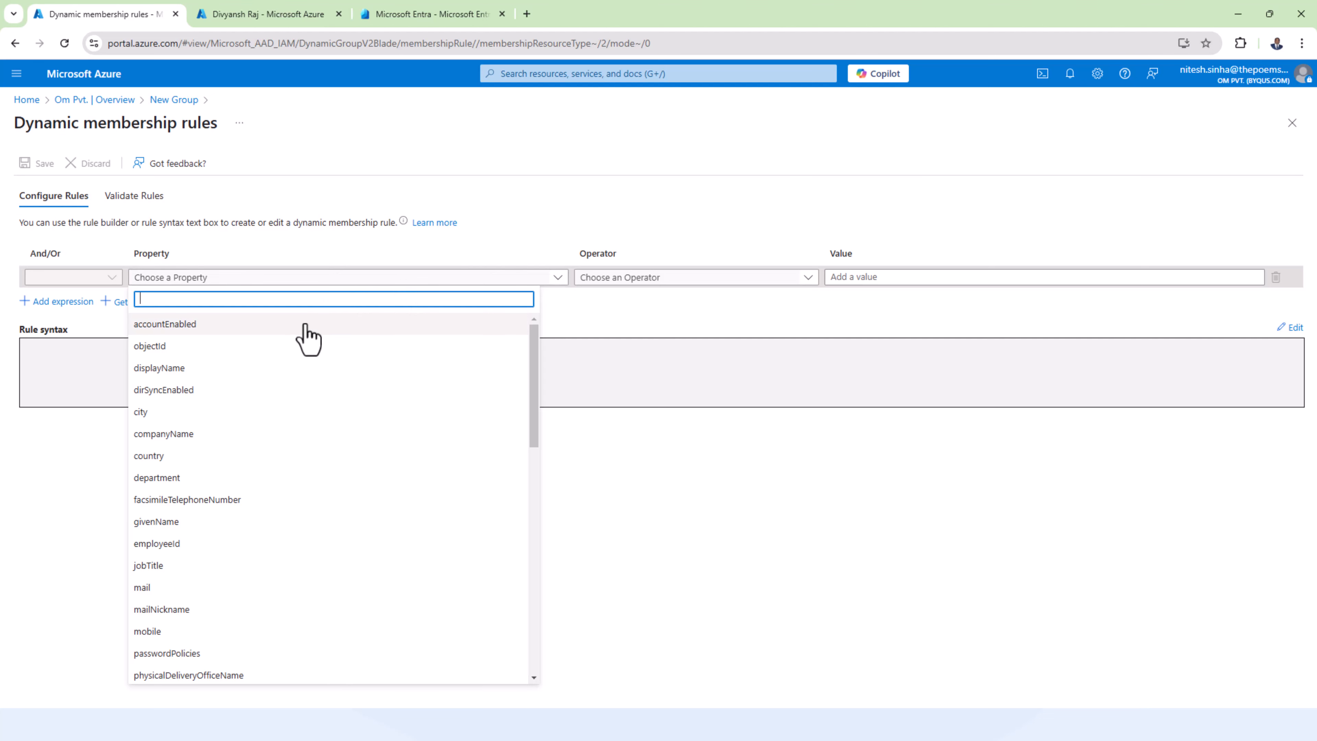
pyautogui.click(752, 570)
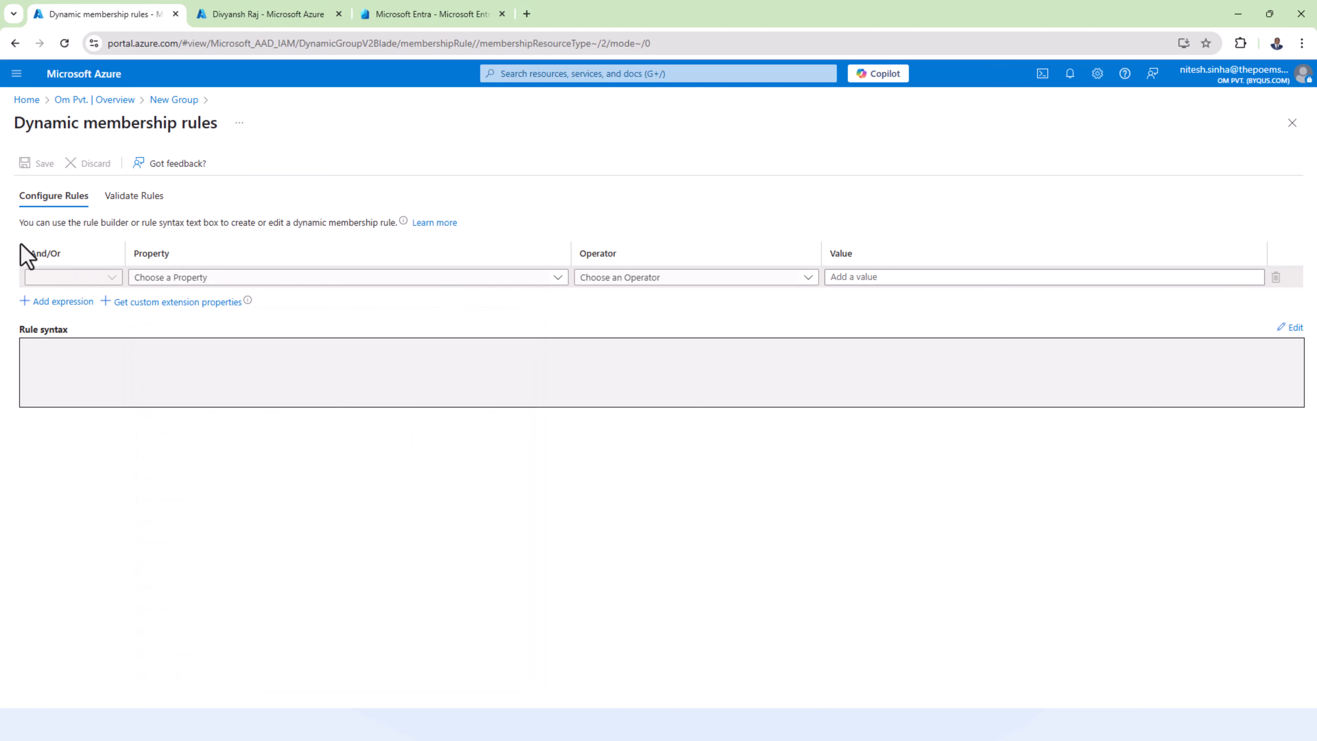
pyautogui.moveTo(29, 253); pyautogui.dragTo(1257, 311)
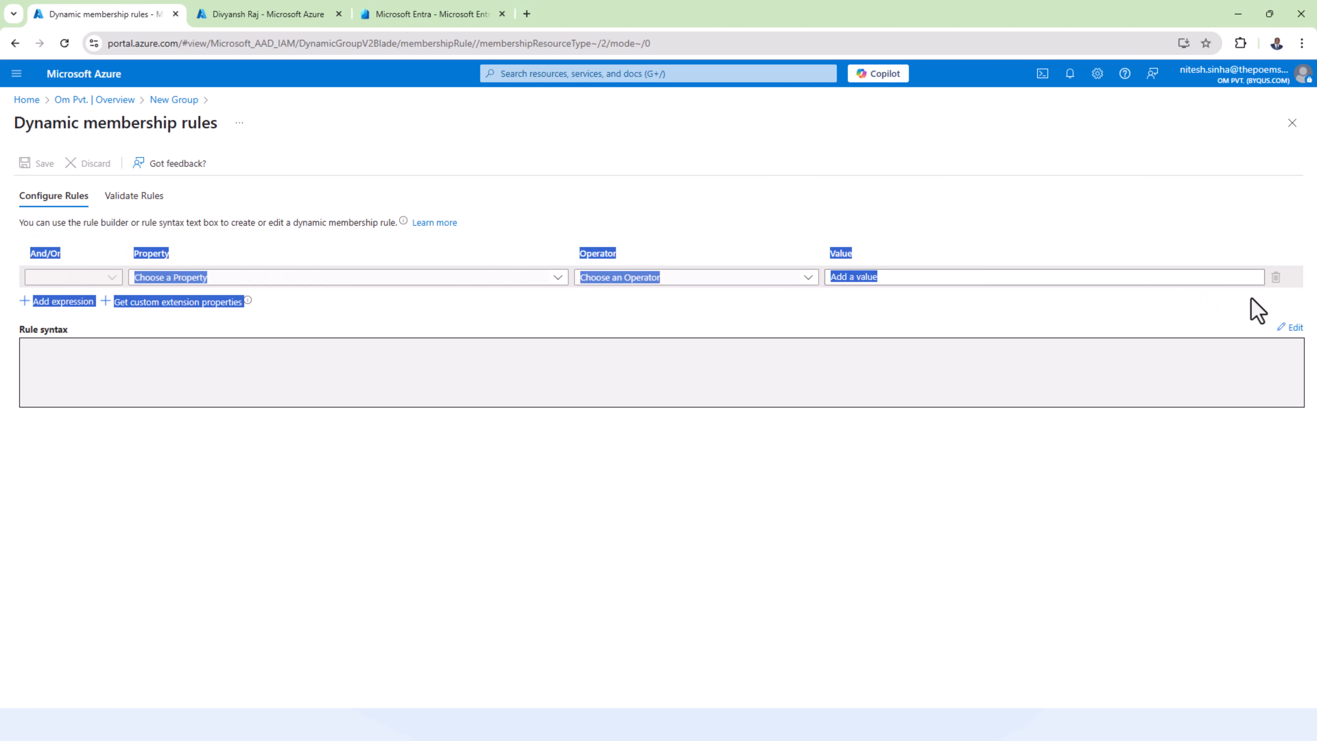
pyautogui.click(164, 381)
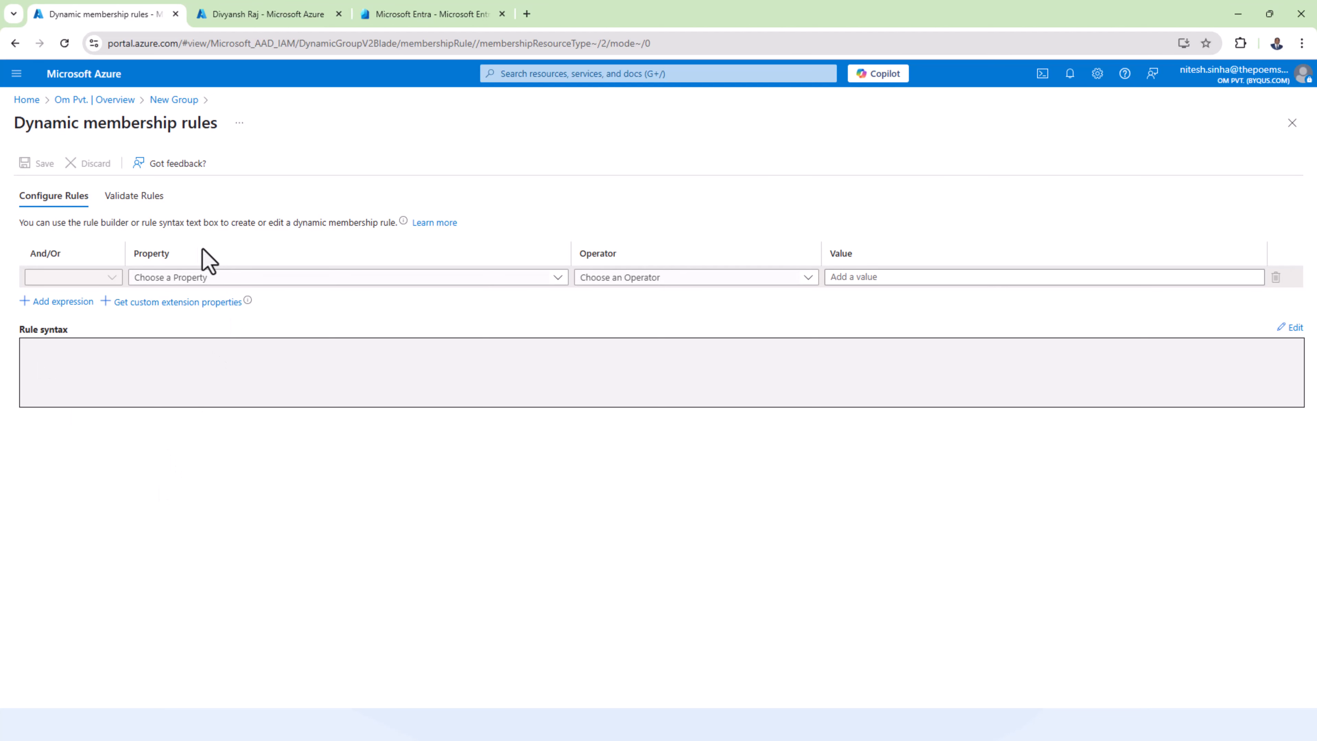
pyautogui.moveTo(20, 273); pyautogui.dragTo(1190, 308)
pyautogui.click(653, 477)
# Step: Add four blank And expressions to the membership rule and check the And/Or choices
pyautogui.click(49, 301)
pyautogui.click(42, 301)
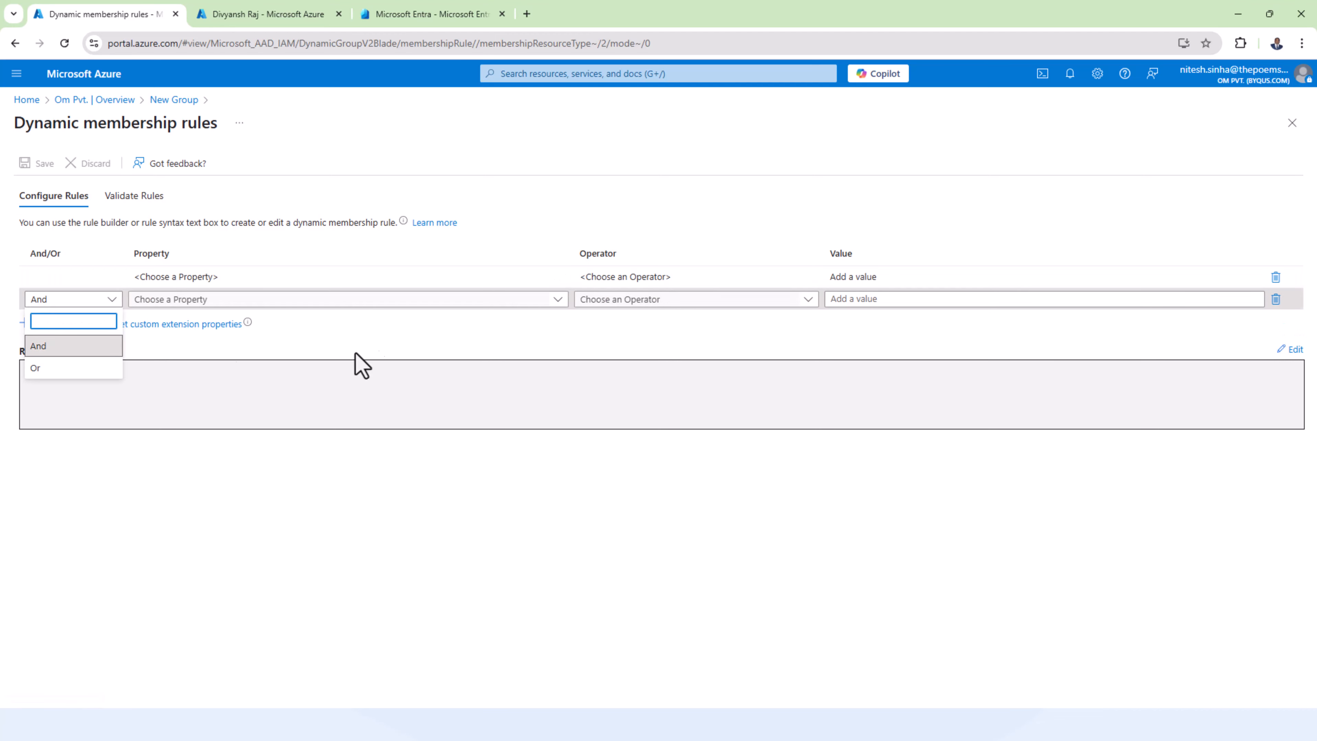
pyautogui.click(336, 334)
pyautogui.click(56, 323)
pyautogui.click(56, 345)
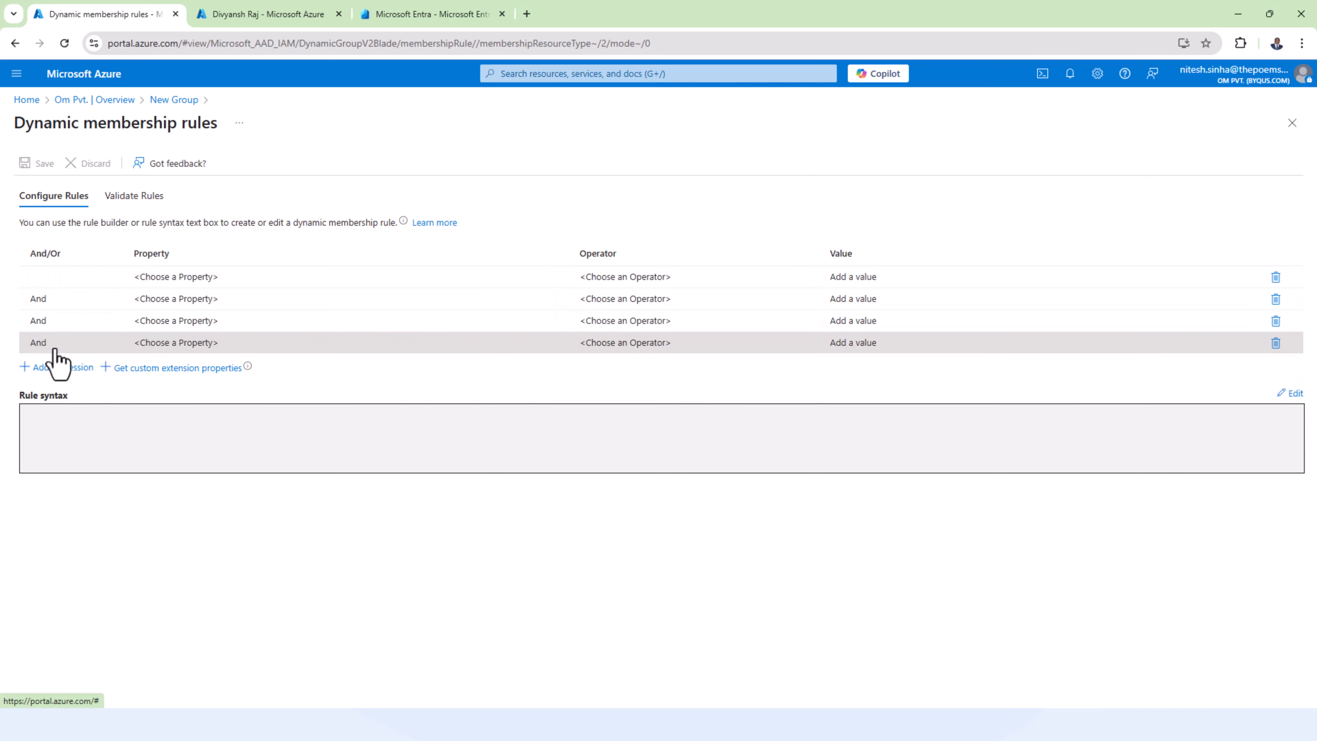
pyautogui.click(55, 370)
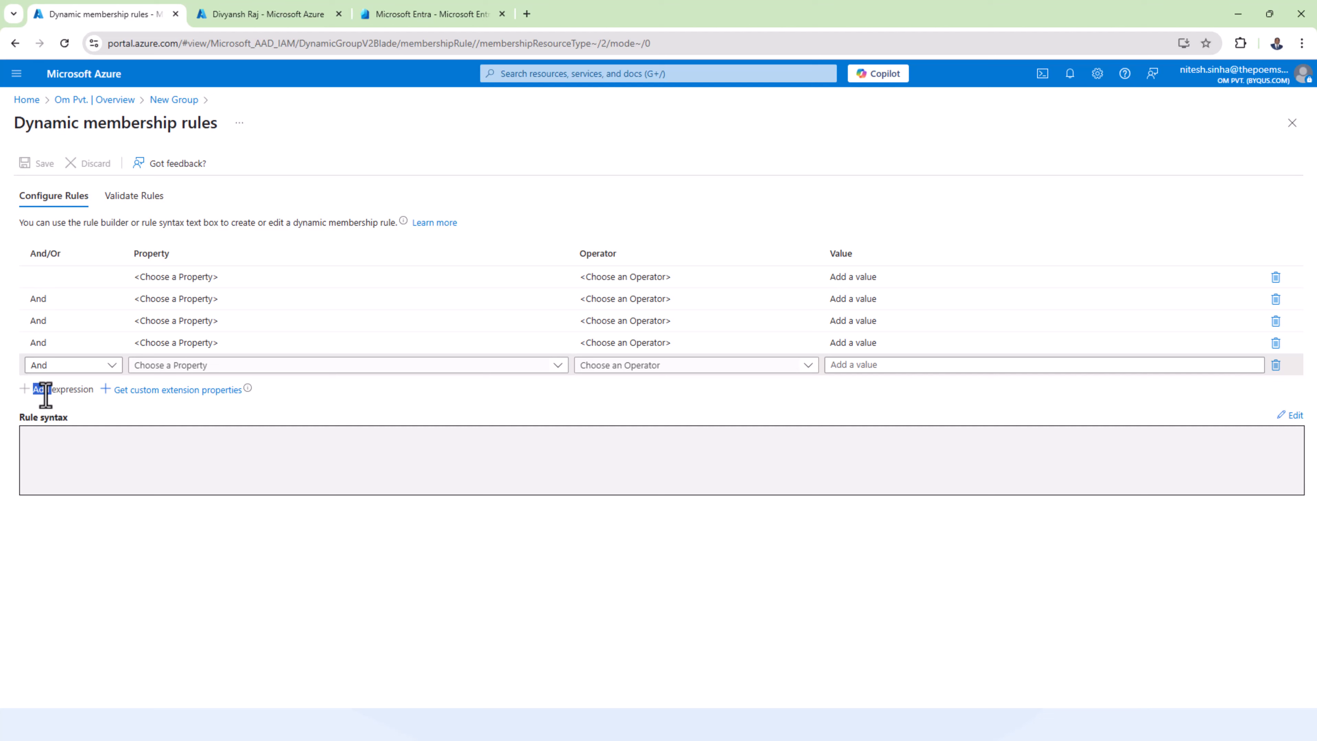
pyautogui.tripleClick(46, 390)
pyautogui.click(464, 390)
# Step: Open the custom extension properties form, examine its application ID requirement, and close it without entering anything
pyautogui.click(205, 390)
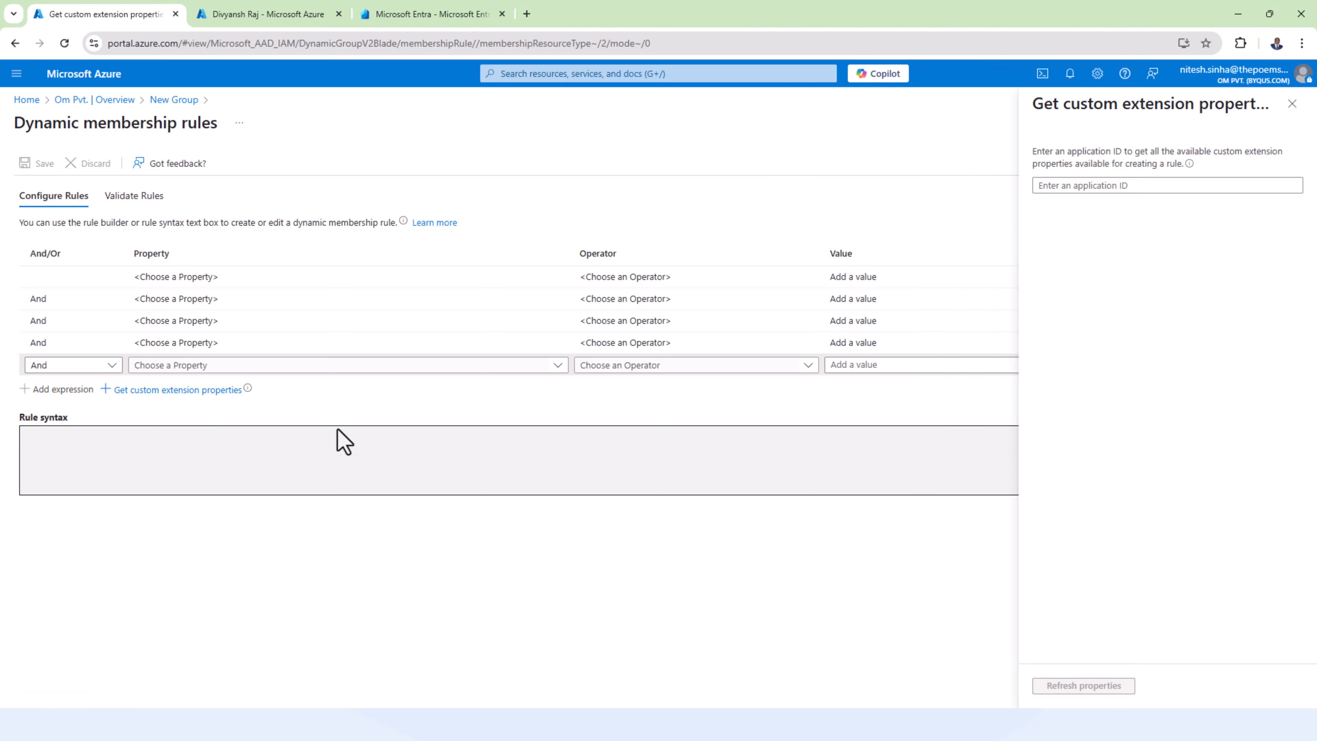
pyautogui.click(1139, 186)
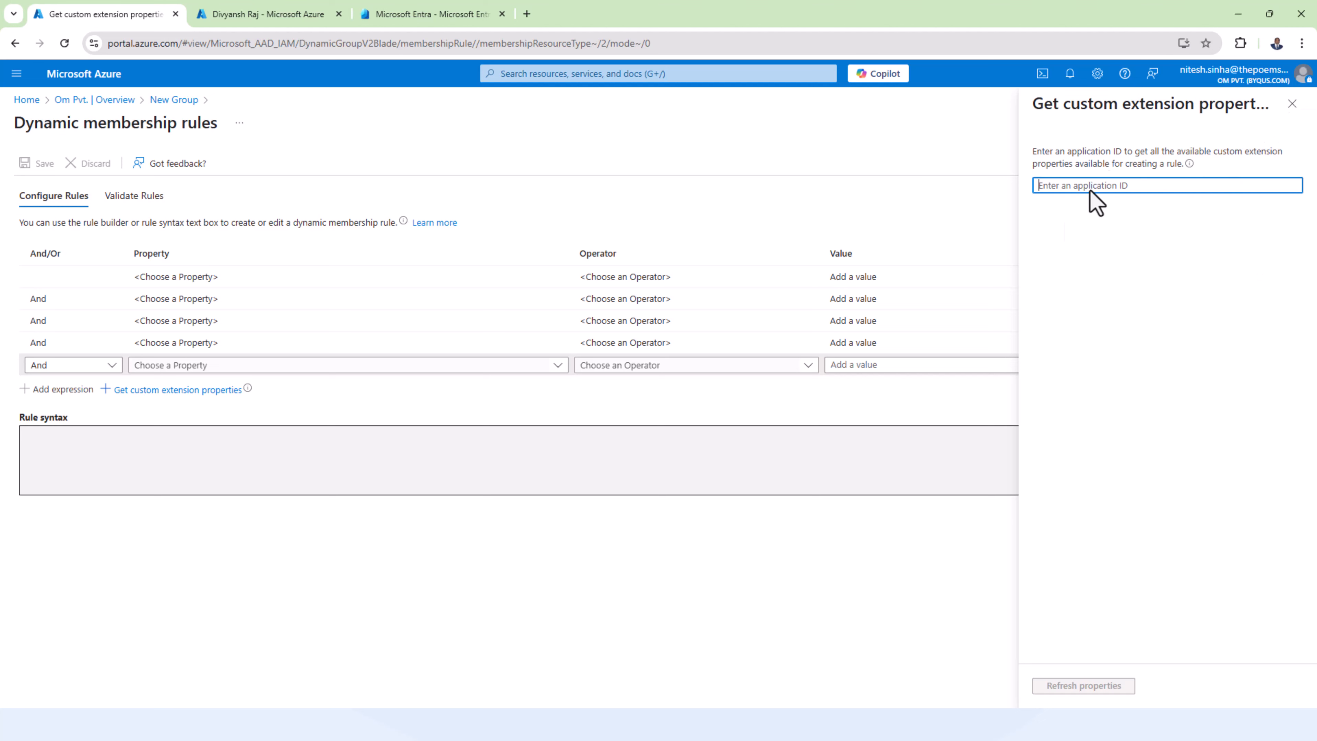
pyautogui.click(1112, 155)
pyautogui.tripleClick(1113, 155)
pyautogui.click(1140, 255)
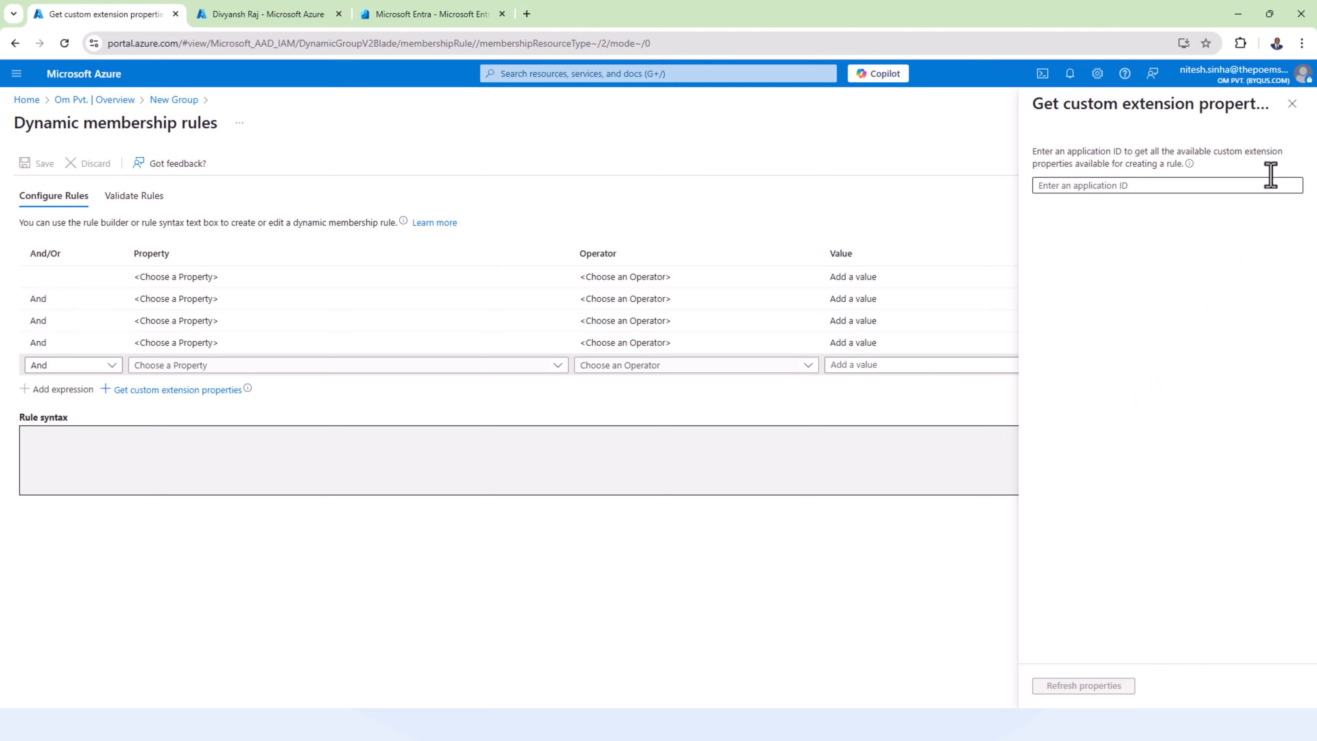
pyautogui.click(1292, 104)
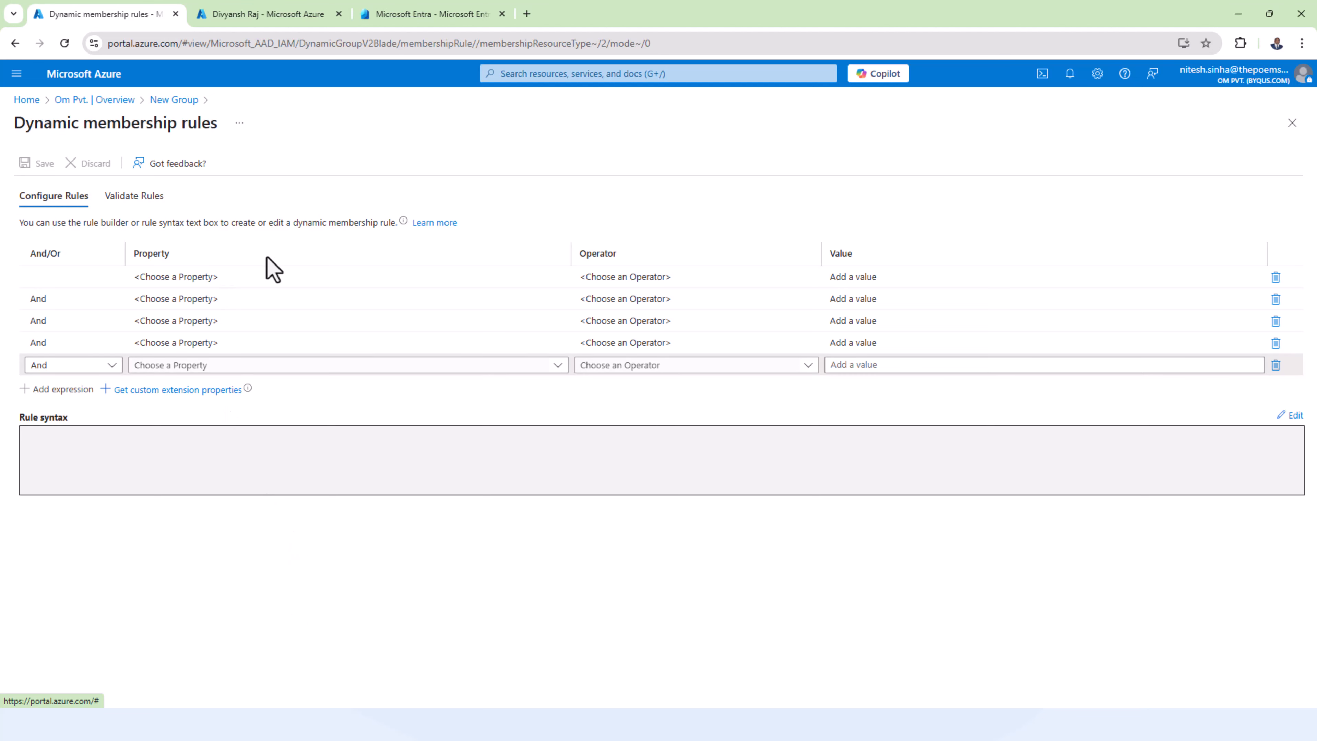
# Step: Delete the four extra blank expressions, leaving only the first one in the membership rule
pyautogui.click(1276, 364)
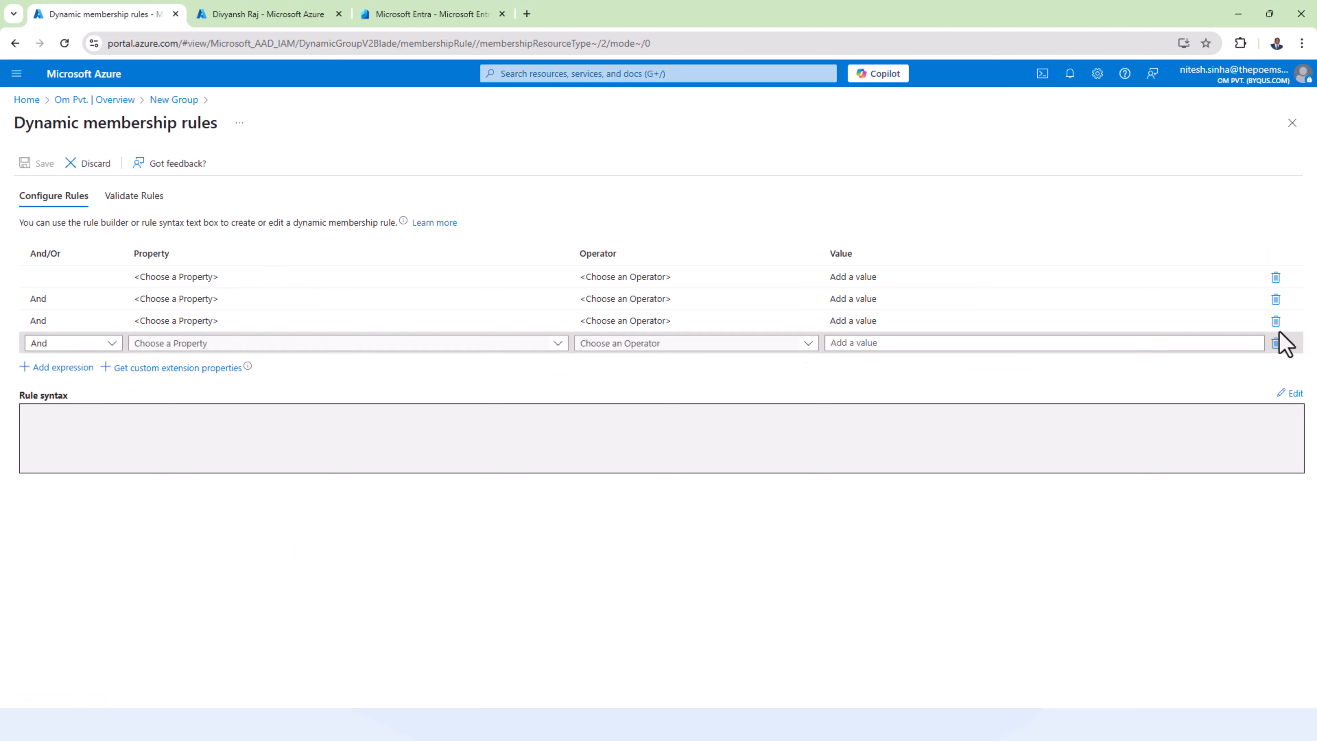
pyautogui.click(1276, 343)
pyautogui.click(1275, 322)
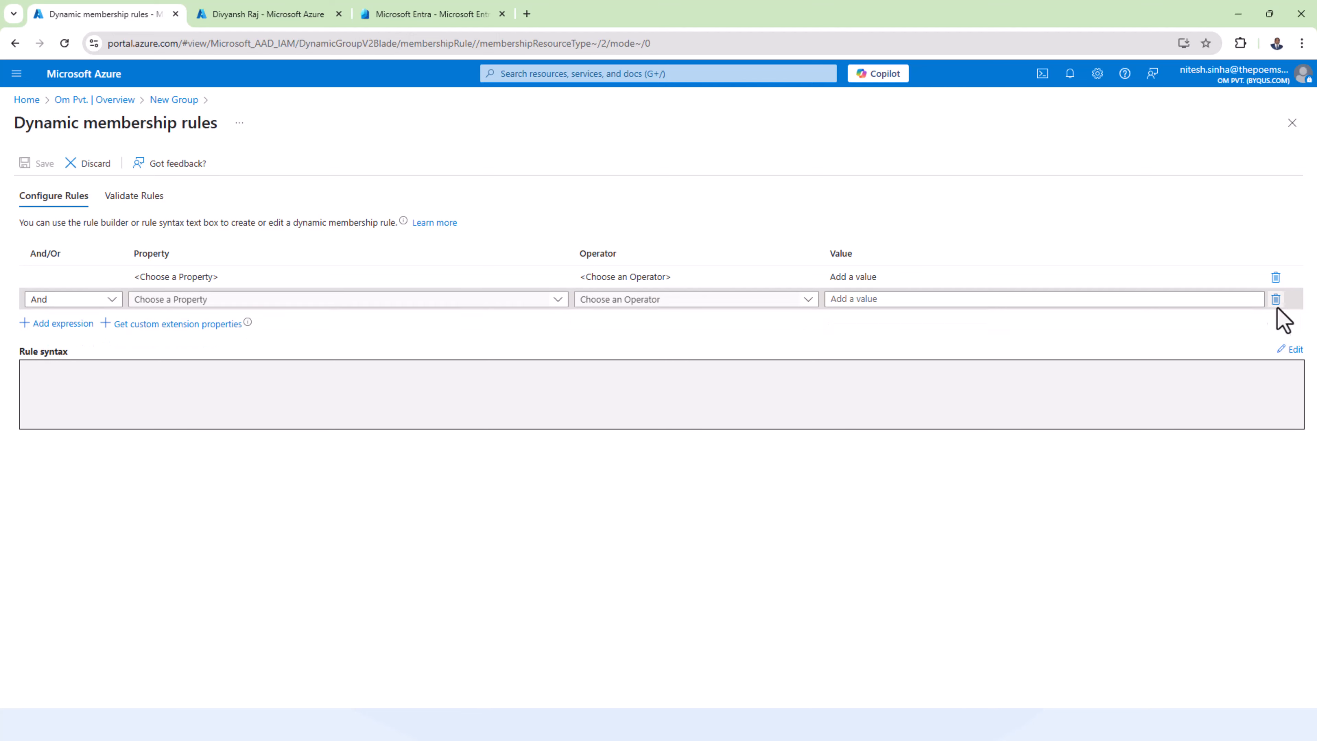
pyautogui.click(1275, 301)
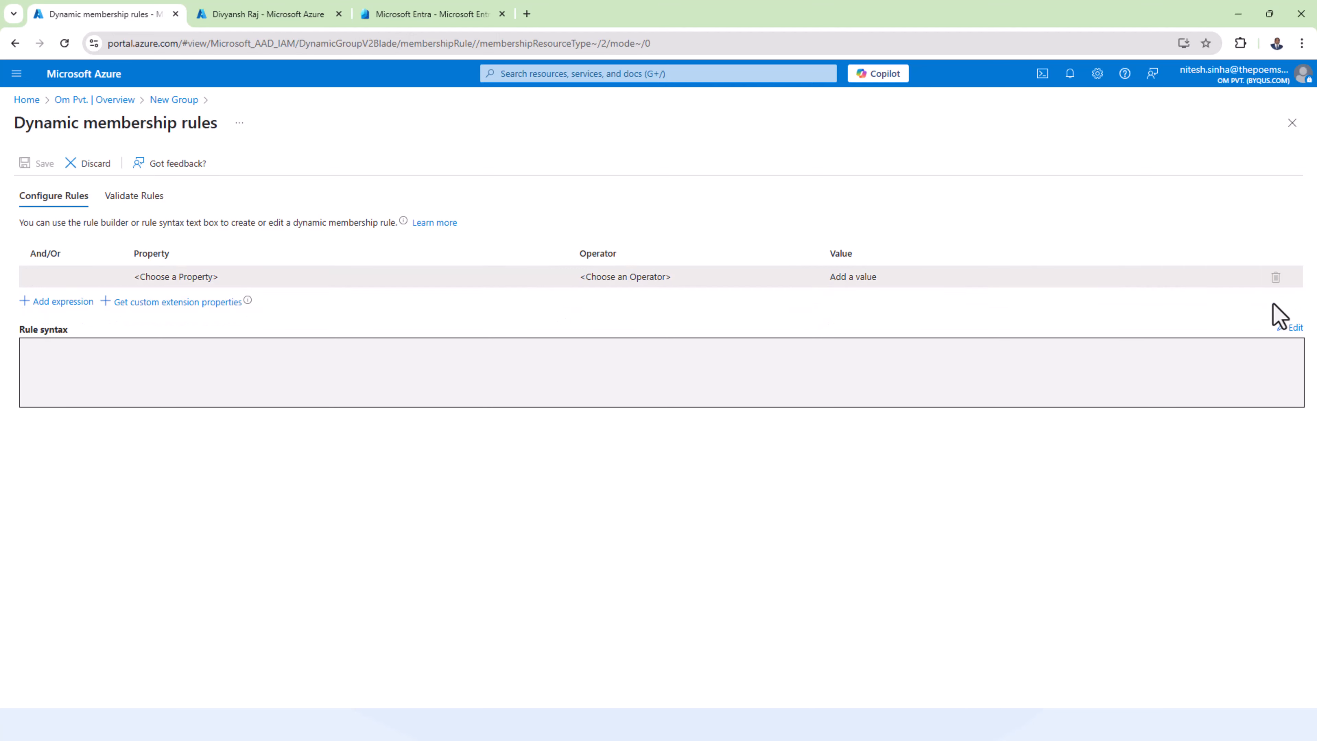
# Step: Set the rule expression's property to accountEnabled and its operator to Equals
pyautogui.click(344, 280)
pyautogui.click(213, 327)
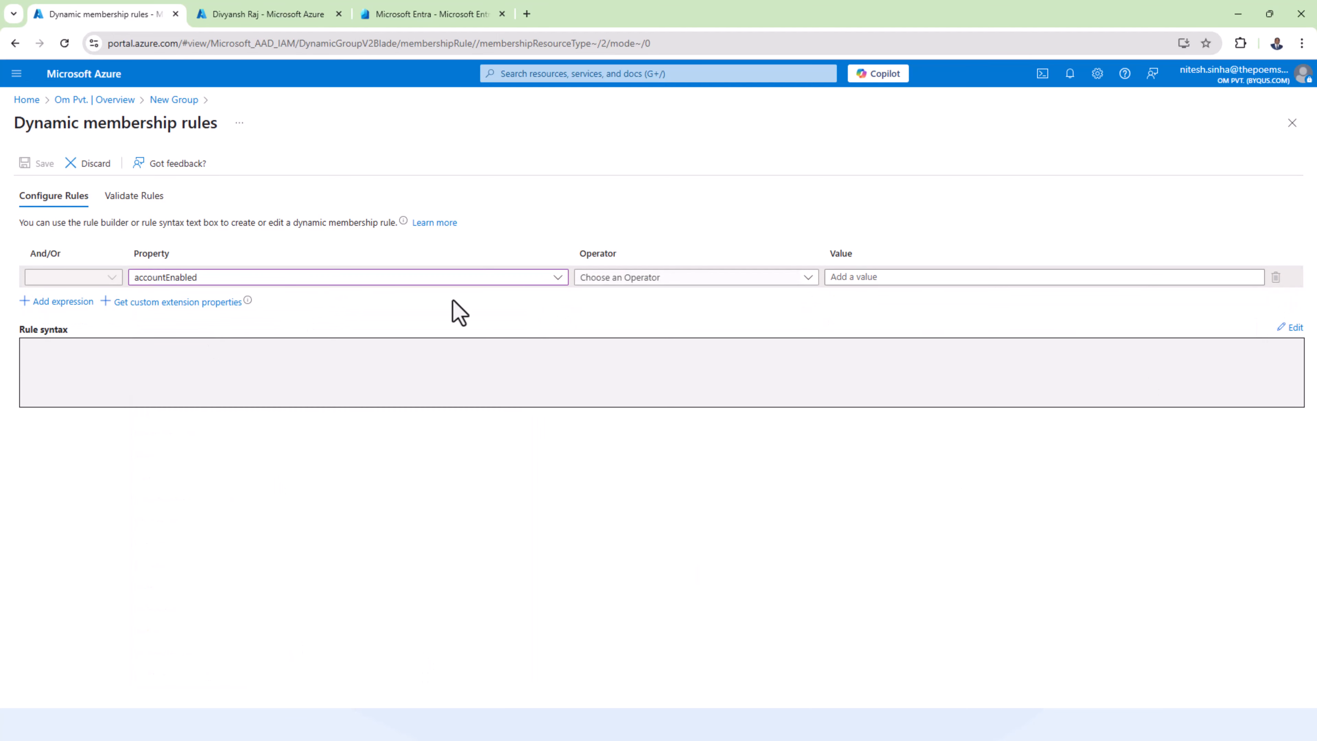
pyautogui.click(643, 283)
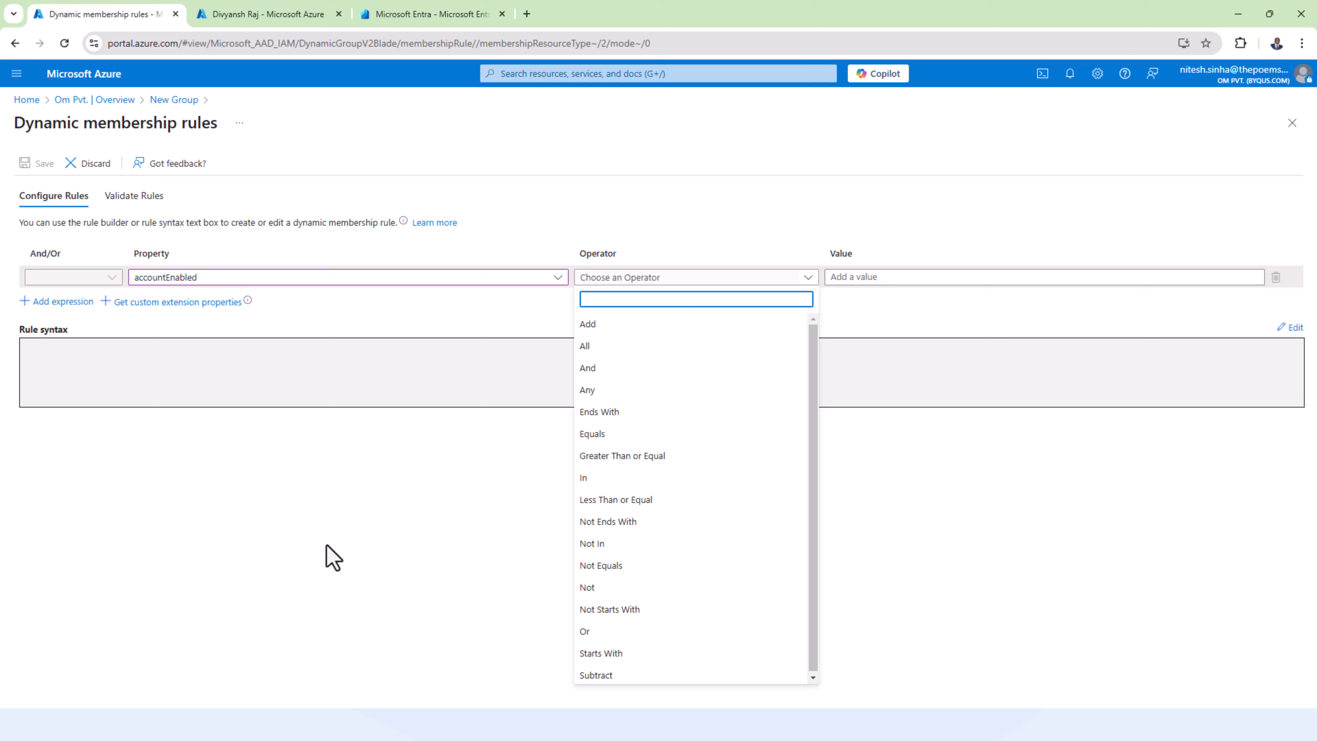
pyautogui.click(591, 436)
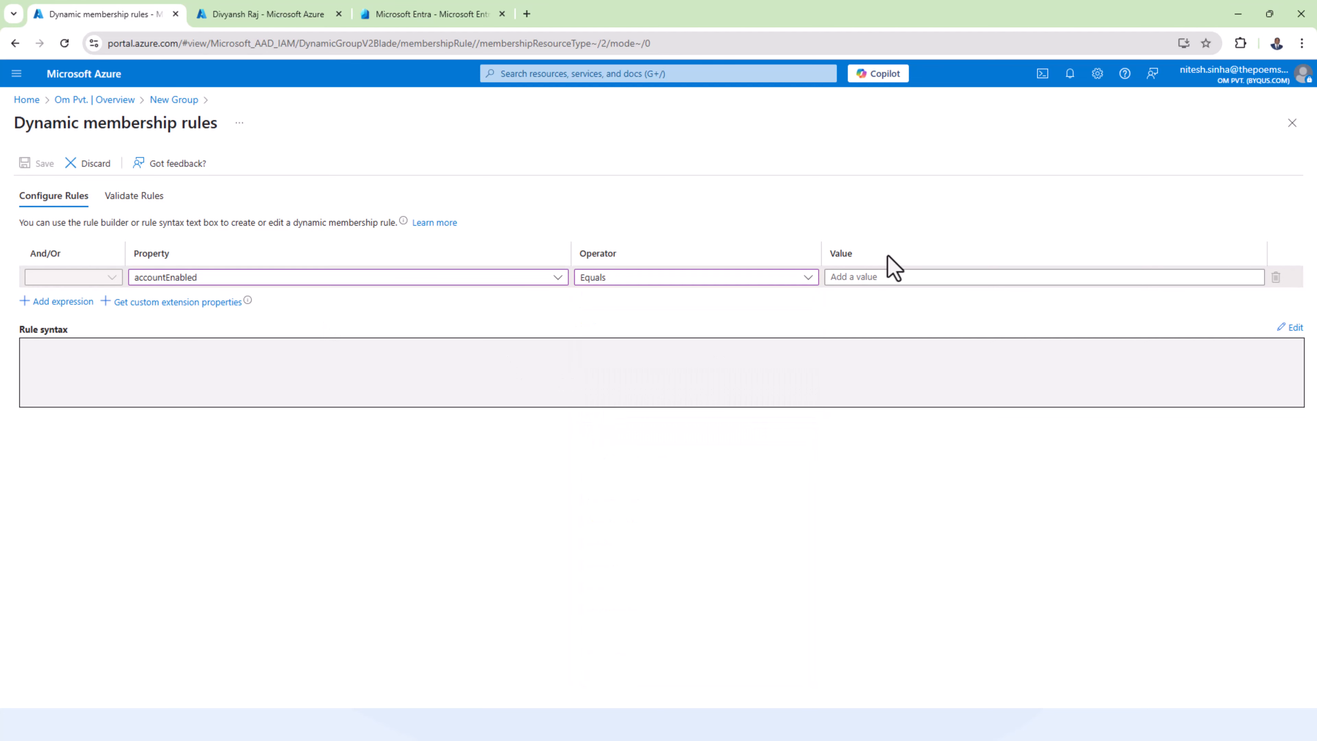
# Step: Set the accountEnabled expression's value to TRUE and add a second expression to the membership rule
pyautogui.click(898, 279)
pyautogui.write('TRUE')
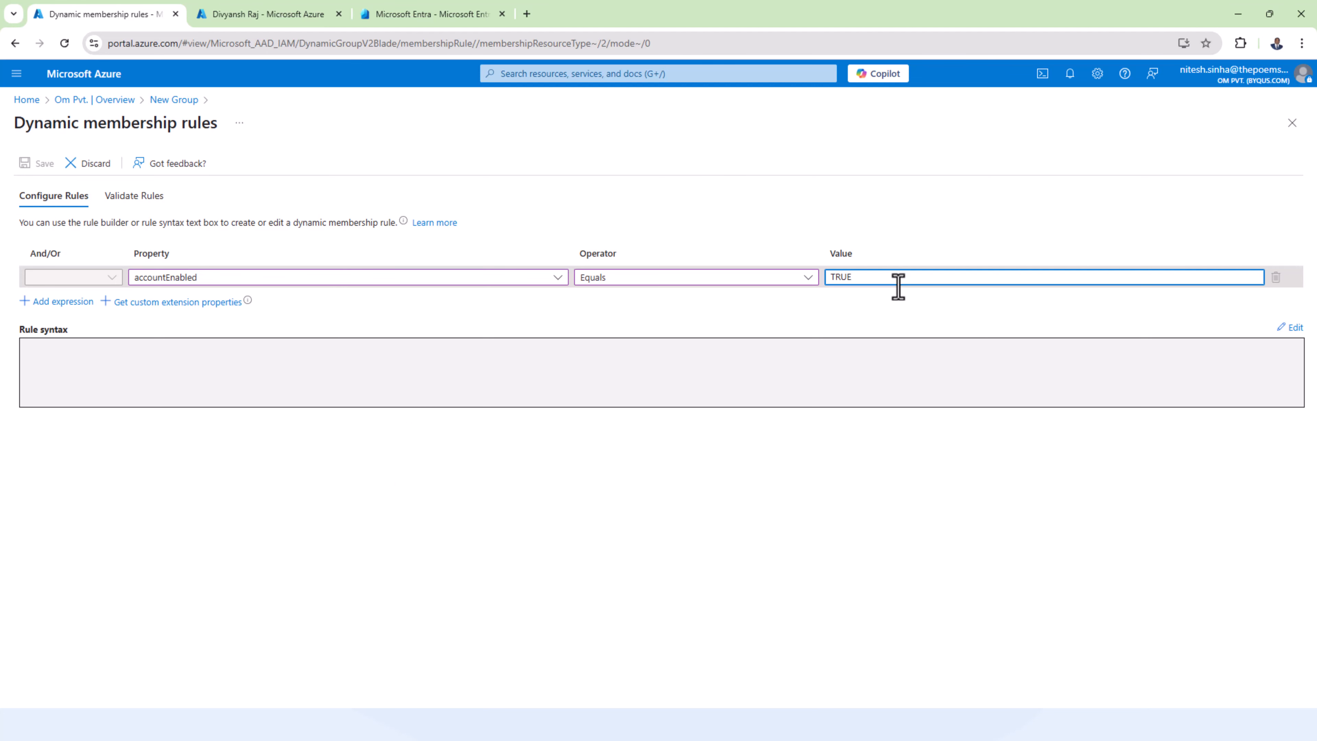
pyautogui.click(51, 301)
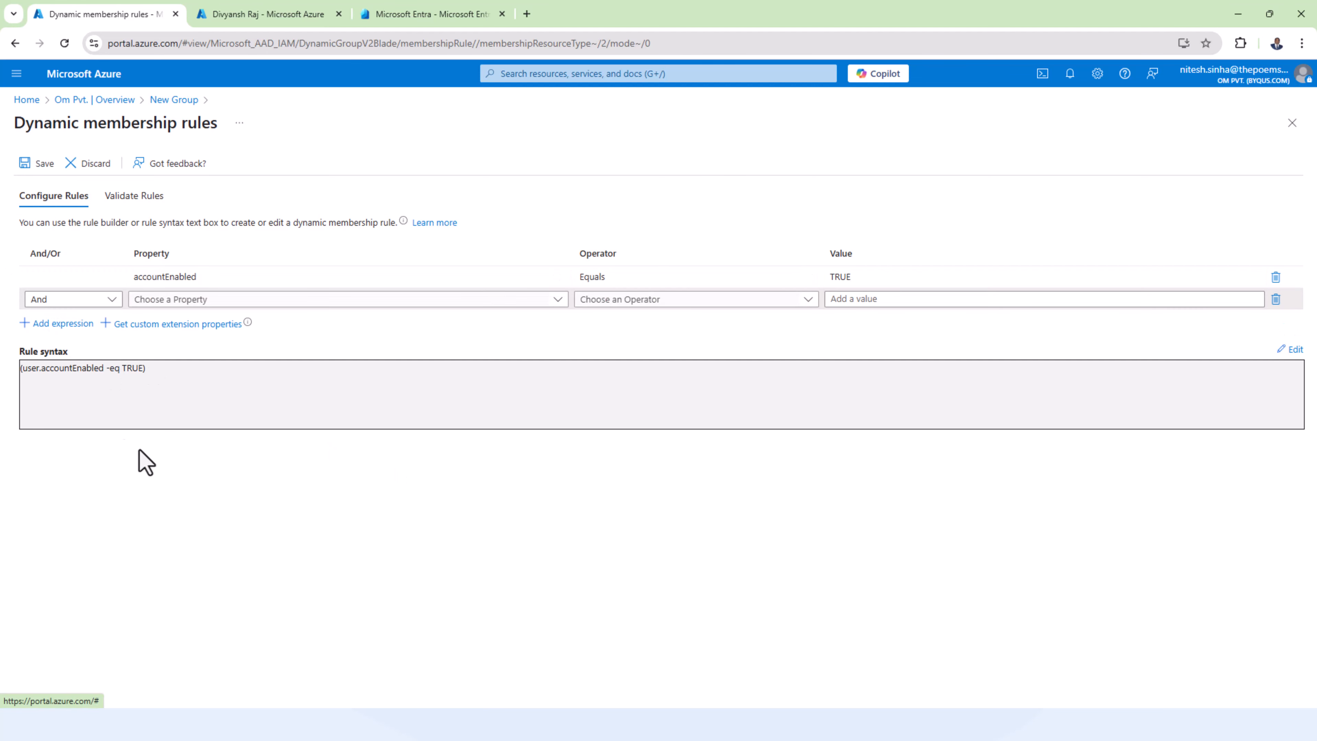
# Step: Switch the second expression's connector between Or and And to compare the choices, ending on And
pyautogui.click(76, 300)
pyautogui.click(77, 369)
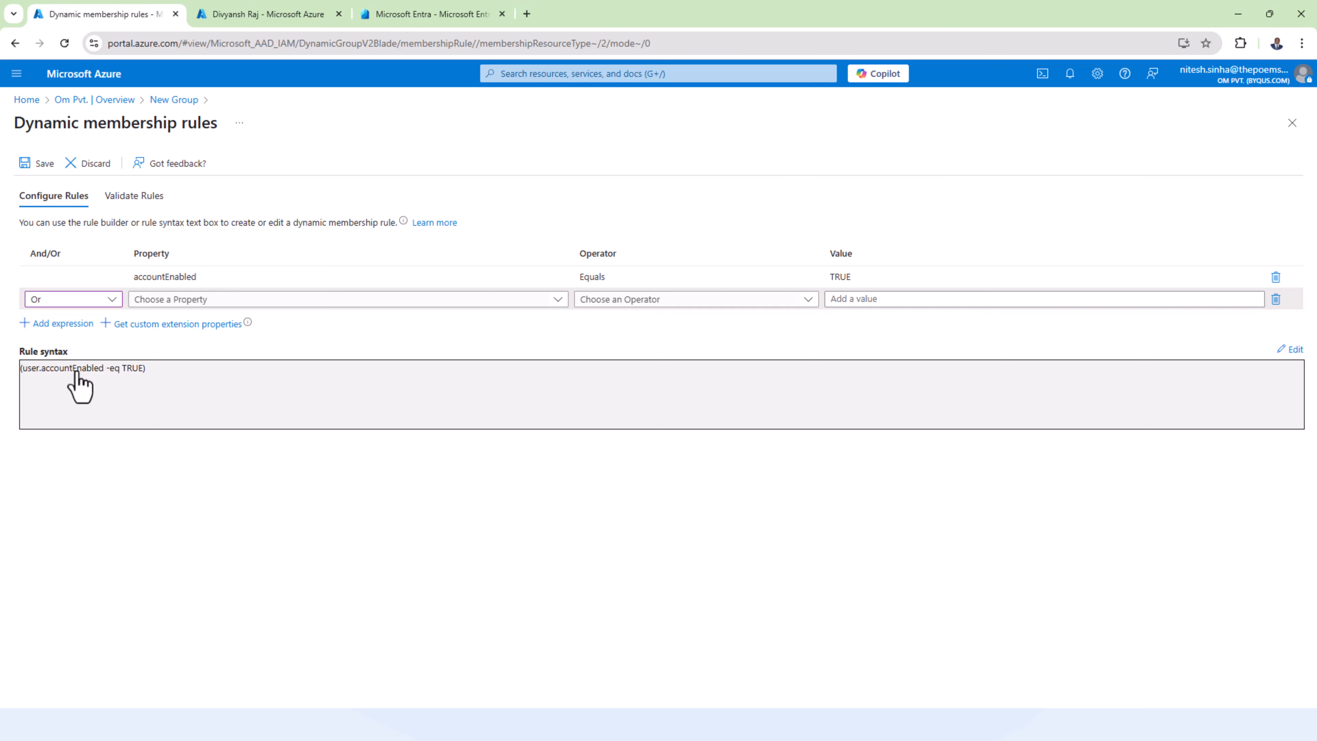
pyautogui.click(92, 300)
pyautogui.click(92, 345)
pyautogui.click(98, 299)
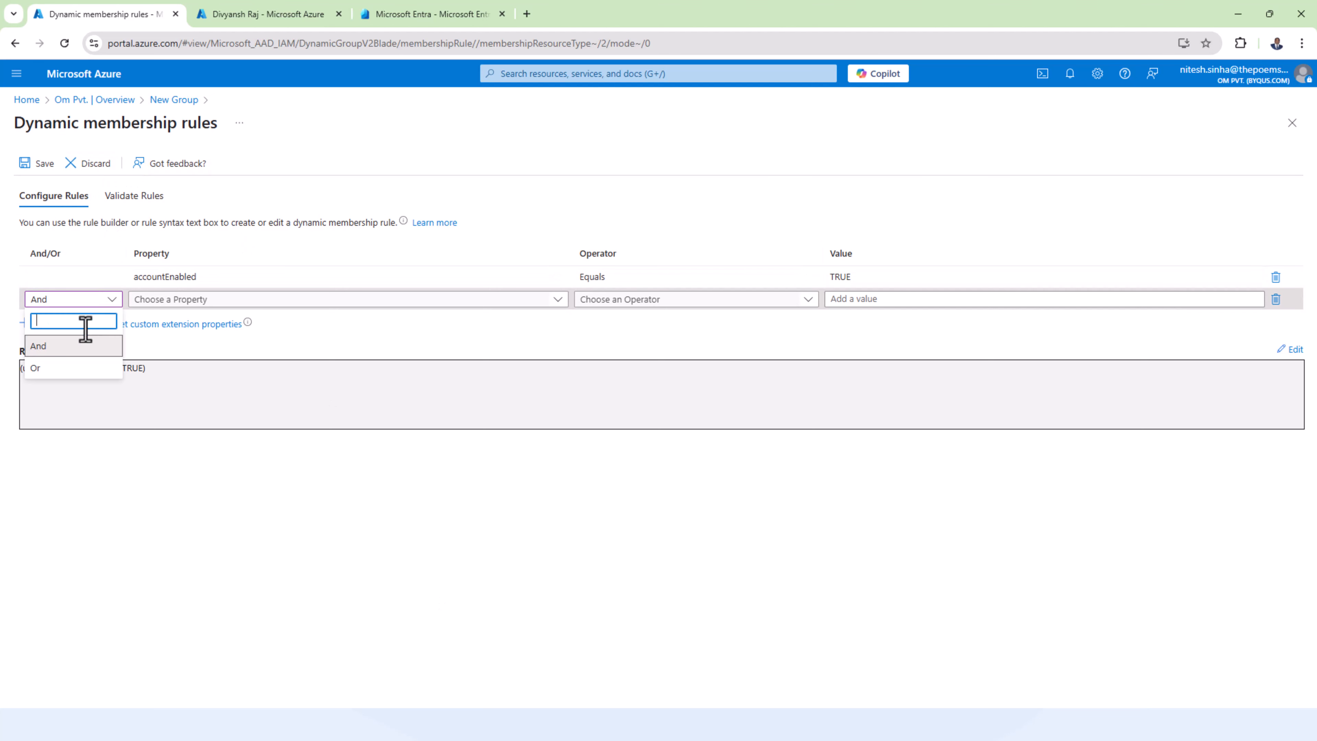
pyautogui.click(78, 368)
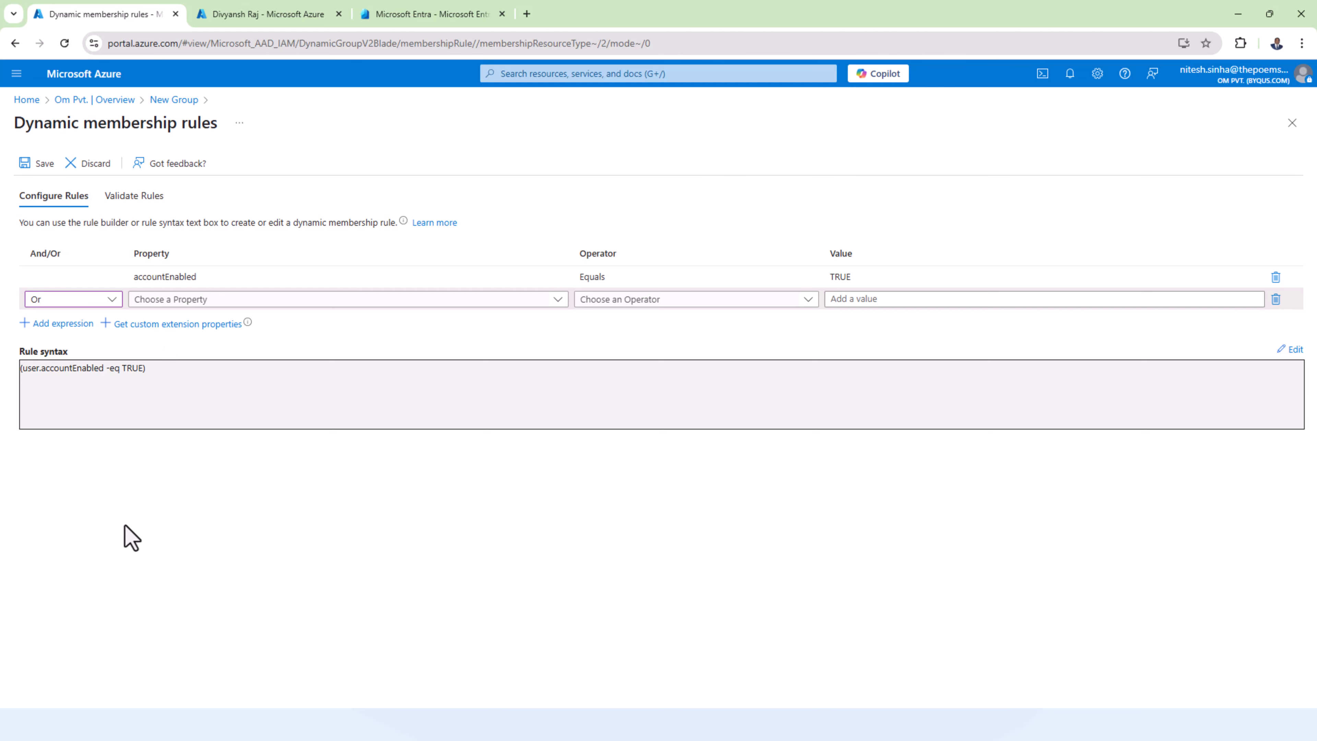
pyautogui.click(112, 301)
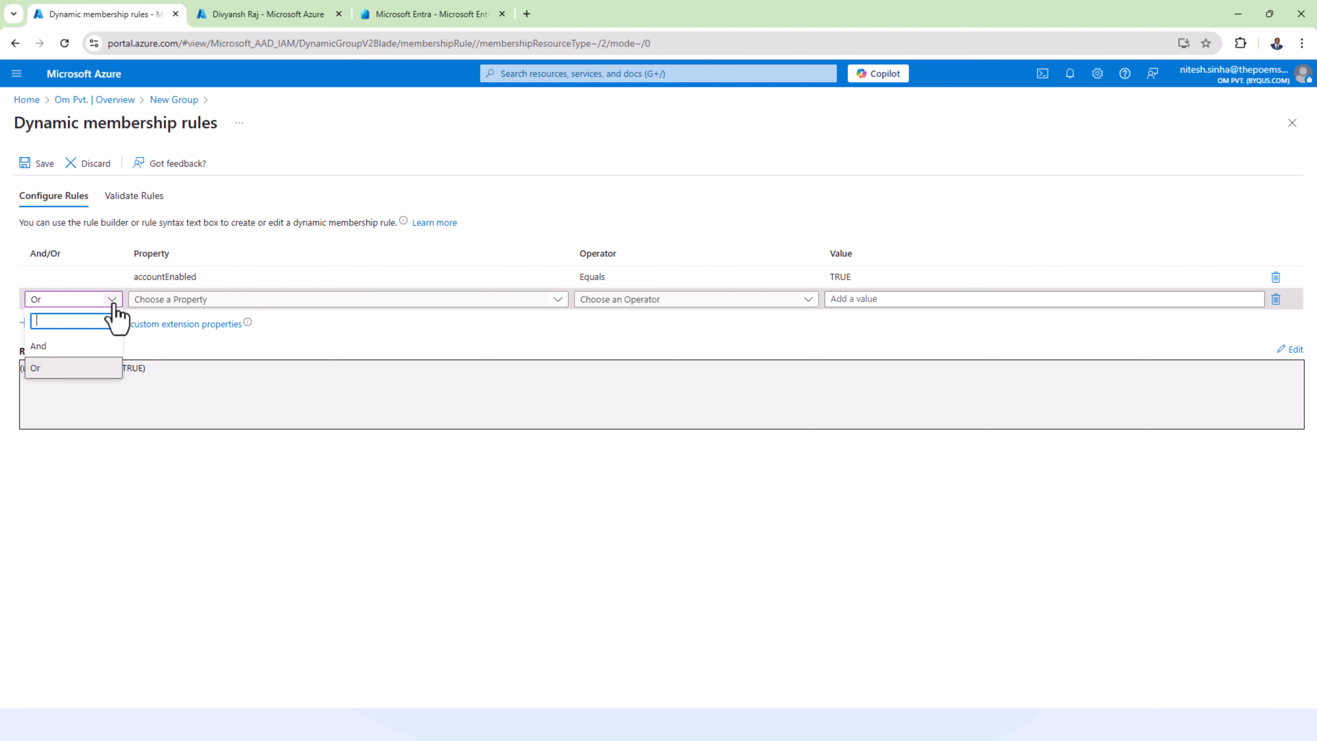
pyautogui.click(98, 345)
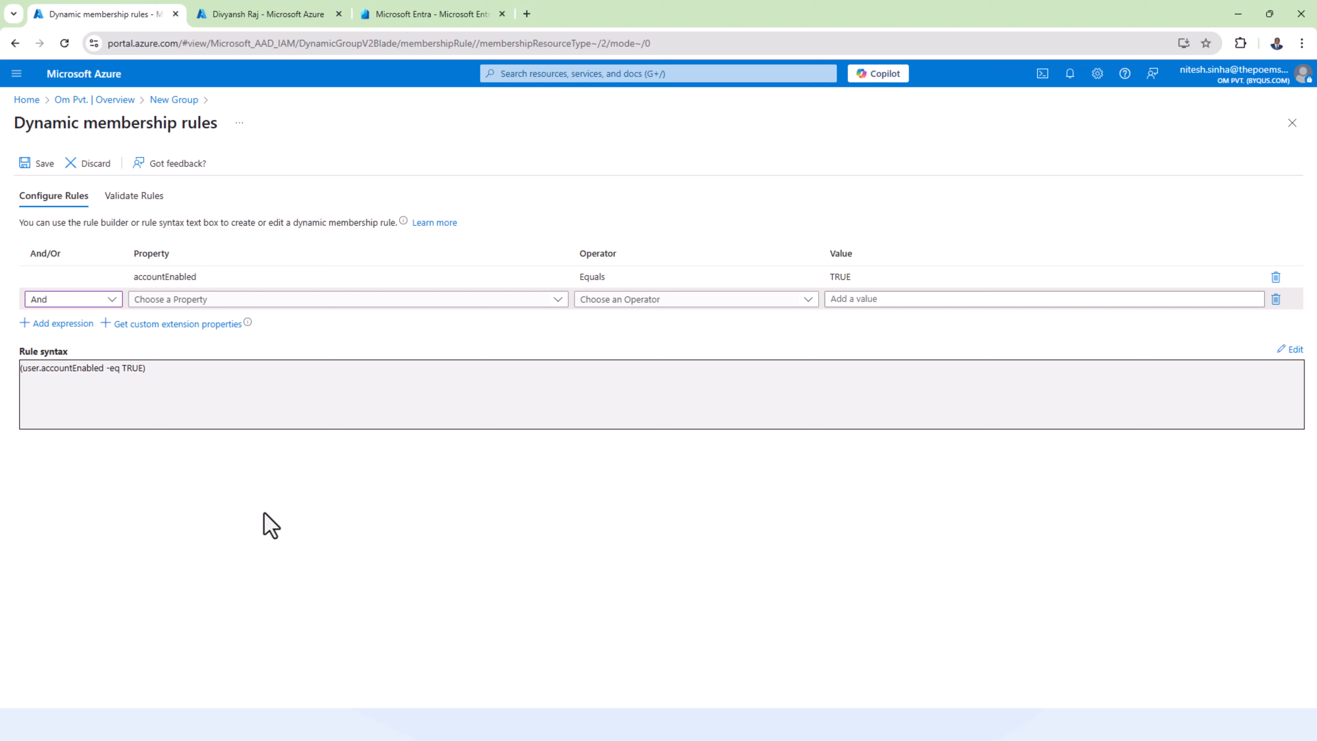
# Step: Define the second rule expression with property userType, operator Equals and value Member
pyautogui.click(440, 303)
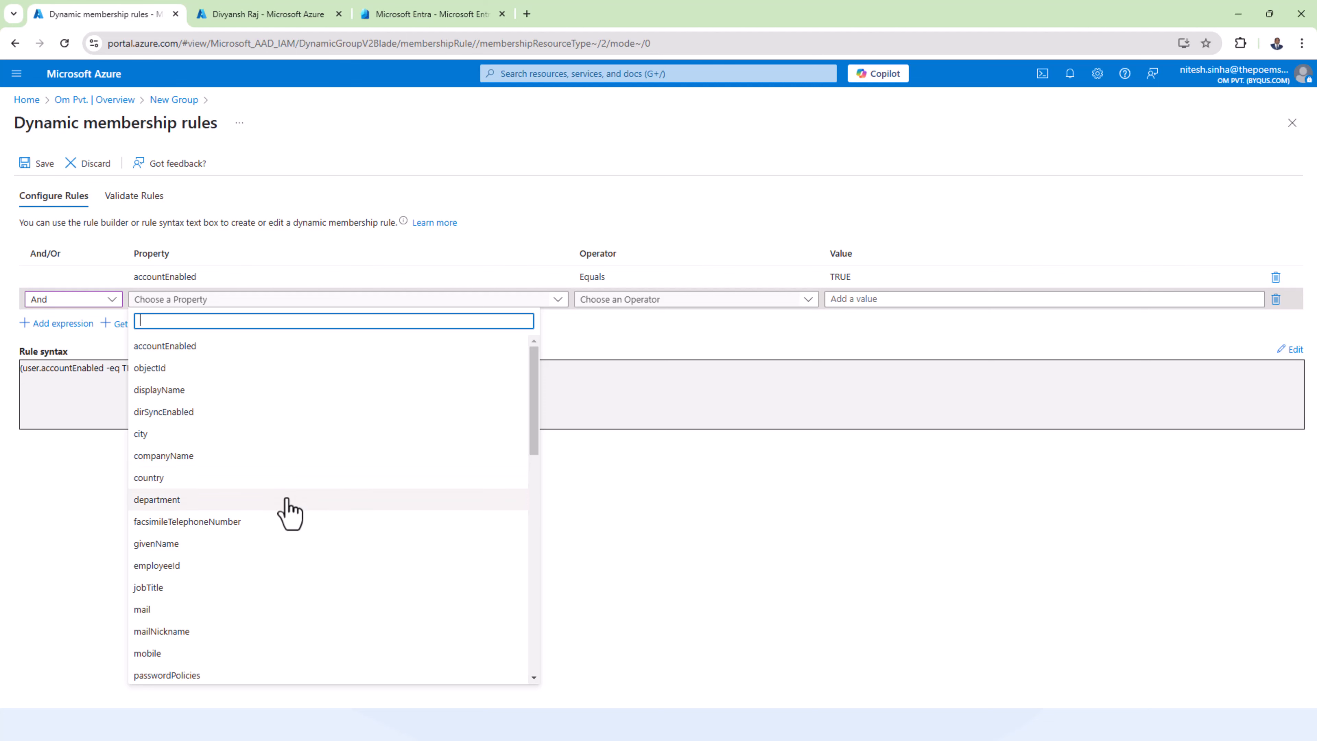
pyautogui.scroll(-5, 287, 499)
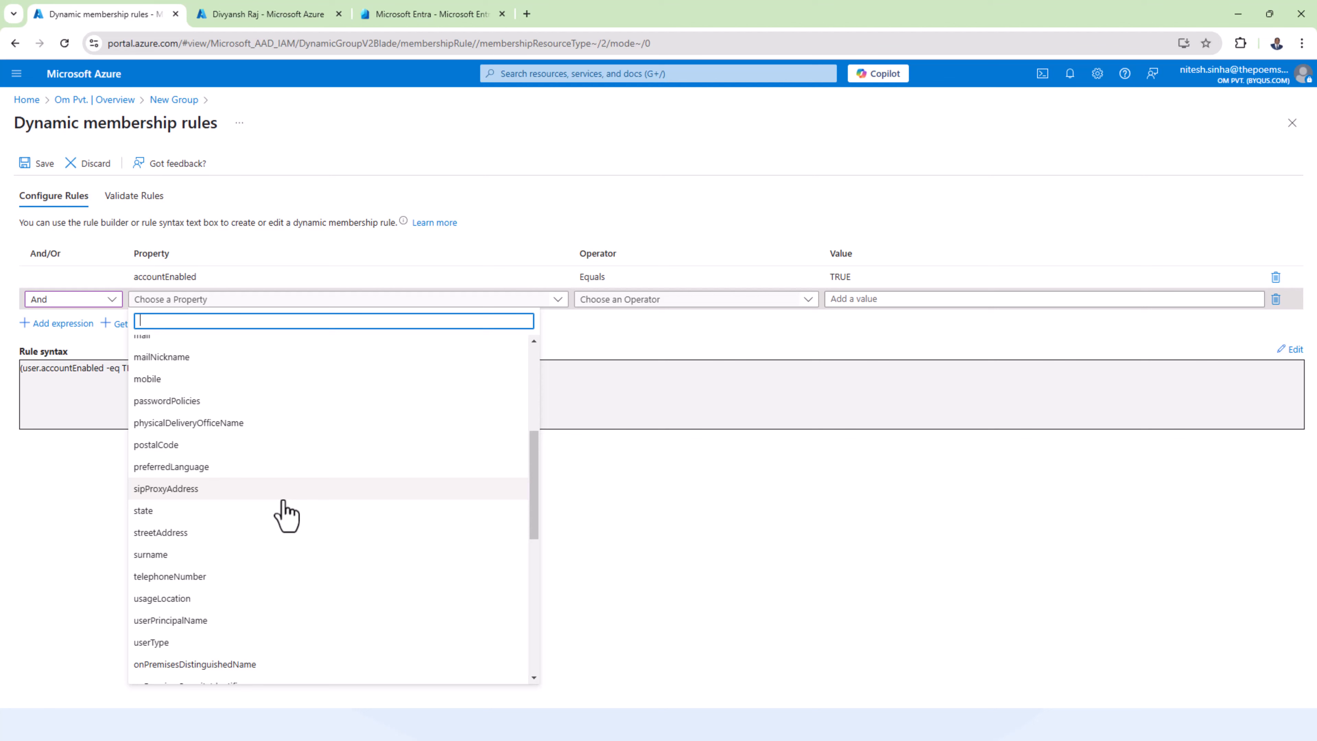
pyautogui.click(206, 642)
pyautogui.click(655, 312)
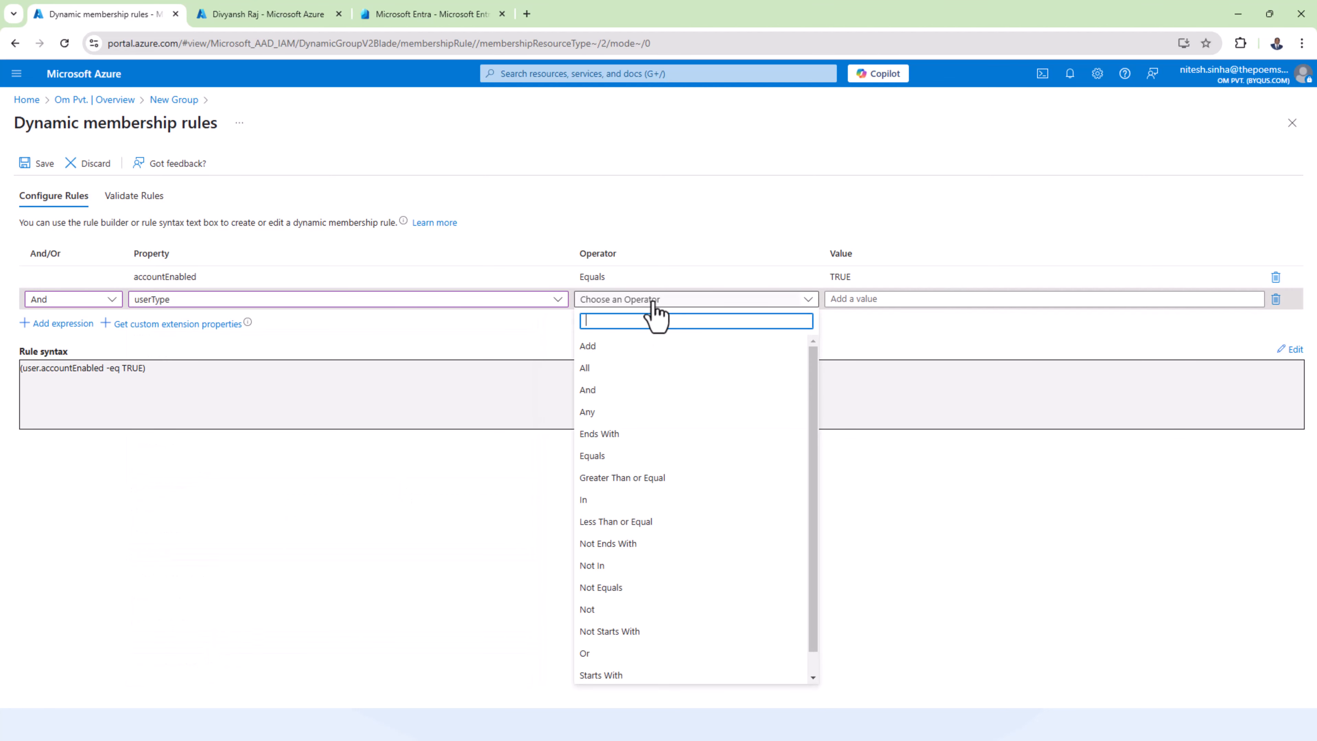
pyautogui.click(640, 456)
pyautogui.click(906, 304)
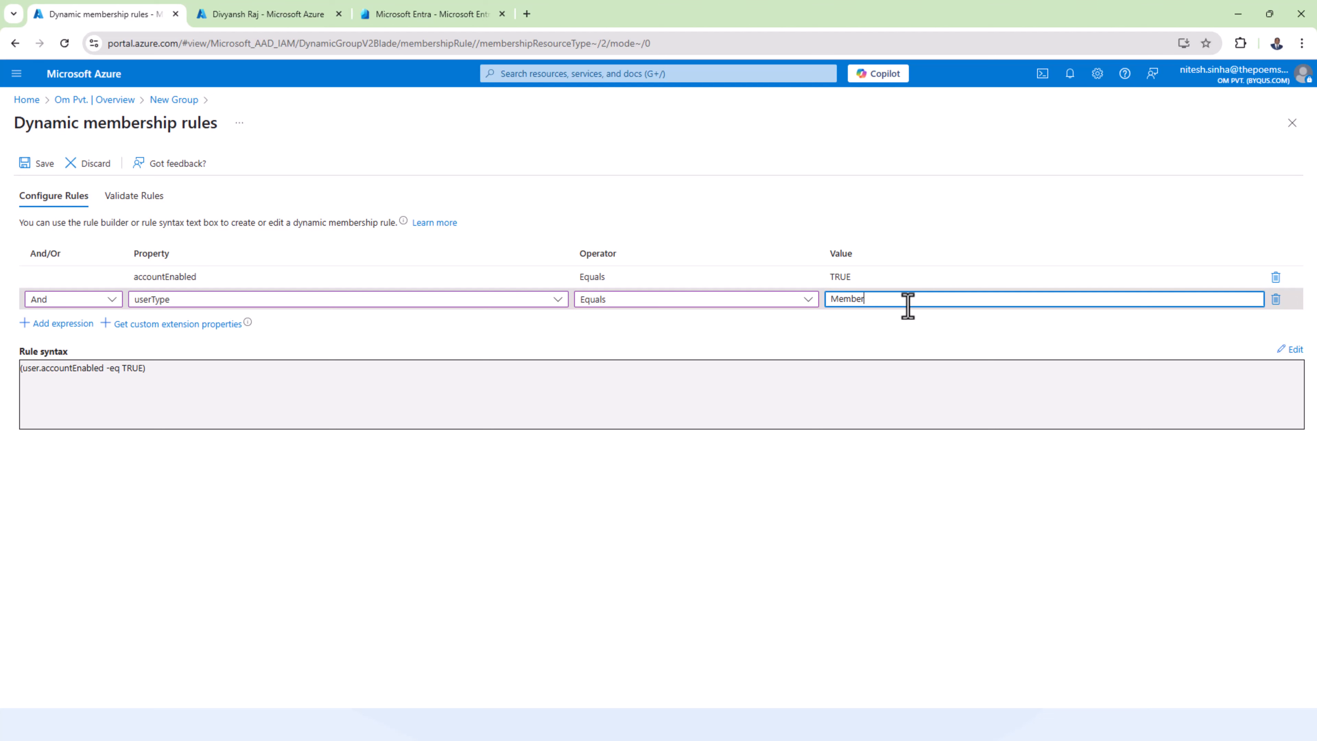
pyautogui.click(829, 456)
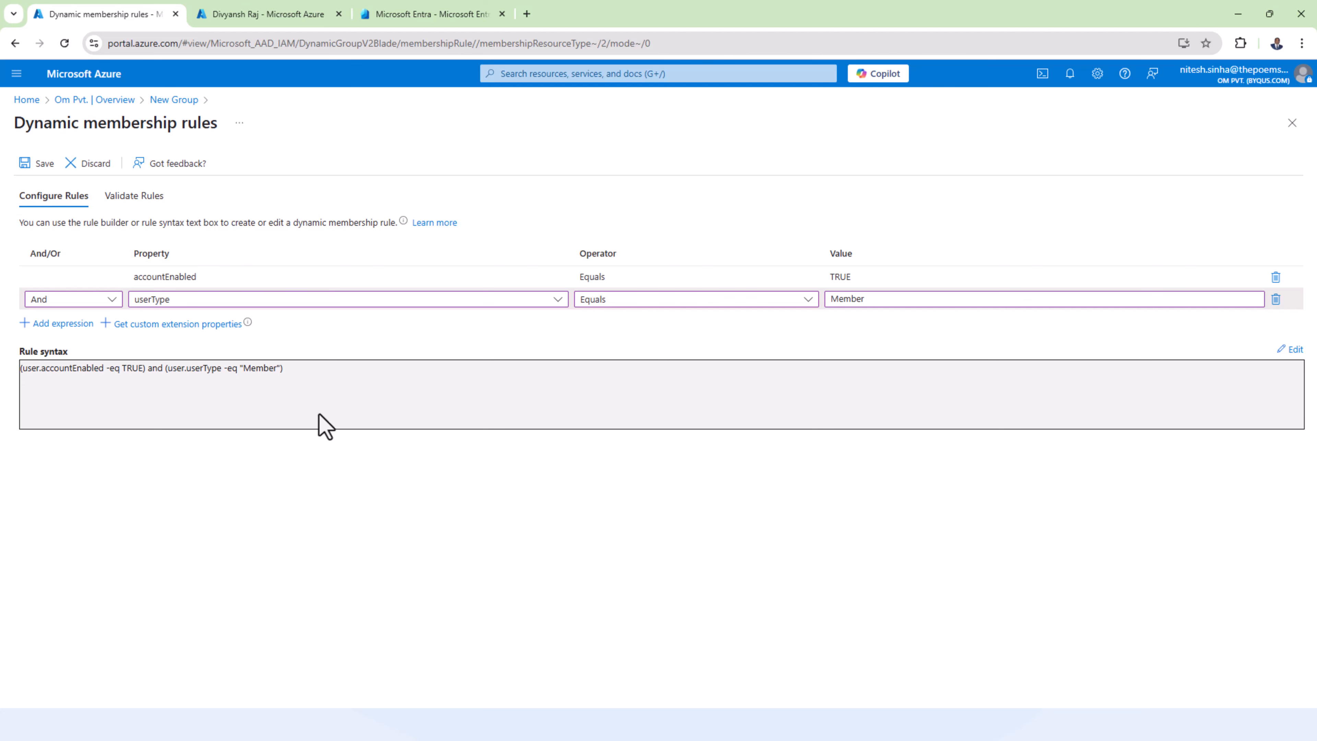
# Step: Review the generated rule syntax and the example rules in the syntax editor, and close it without changes
pyautogui.moveTo(298, 369); pyautogui.dragTo(20, 374)
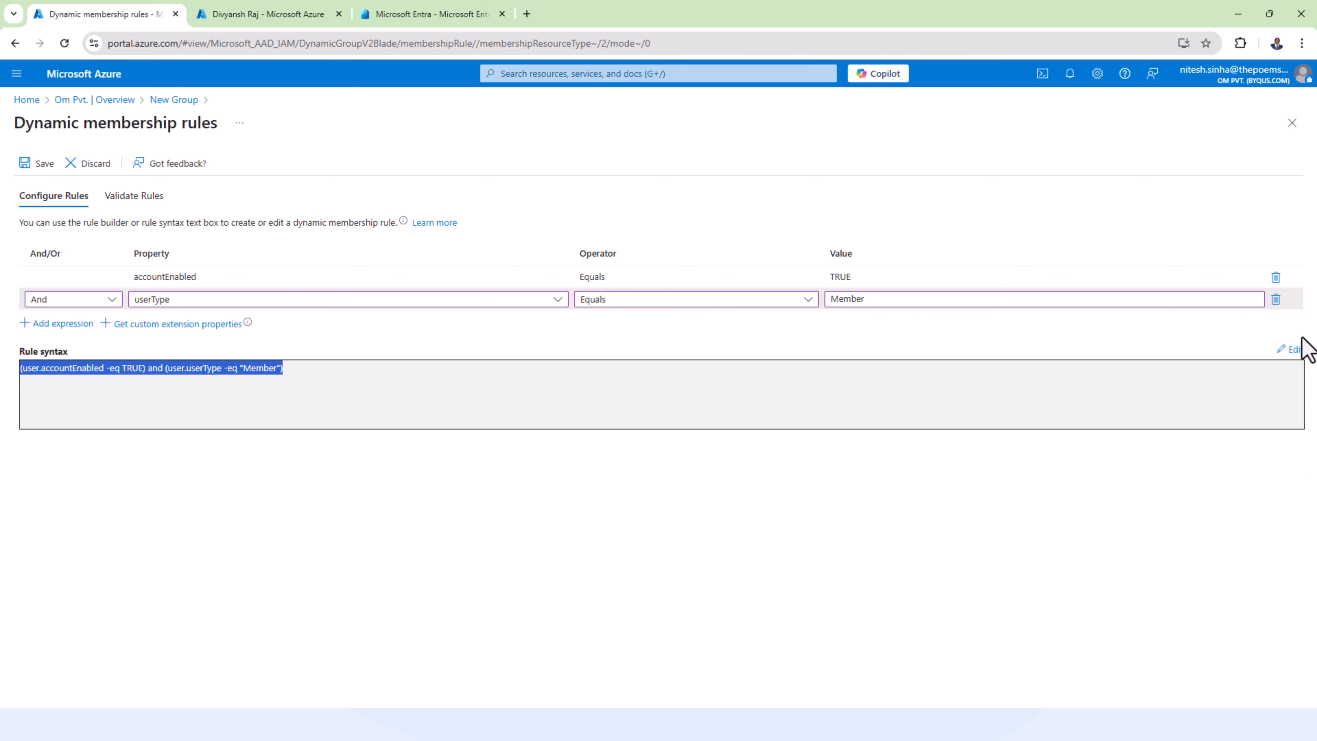
pyautogui.click(1286, 350)
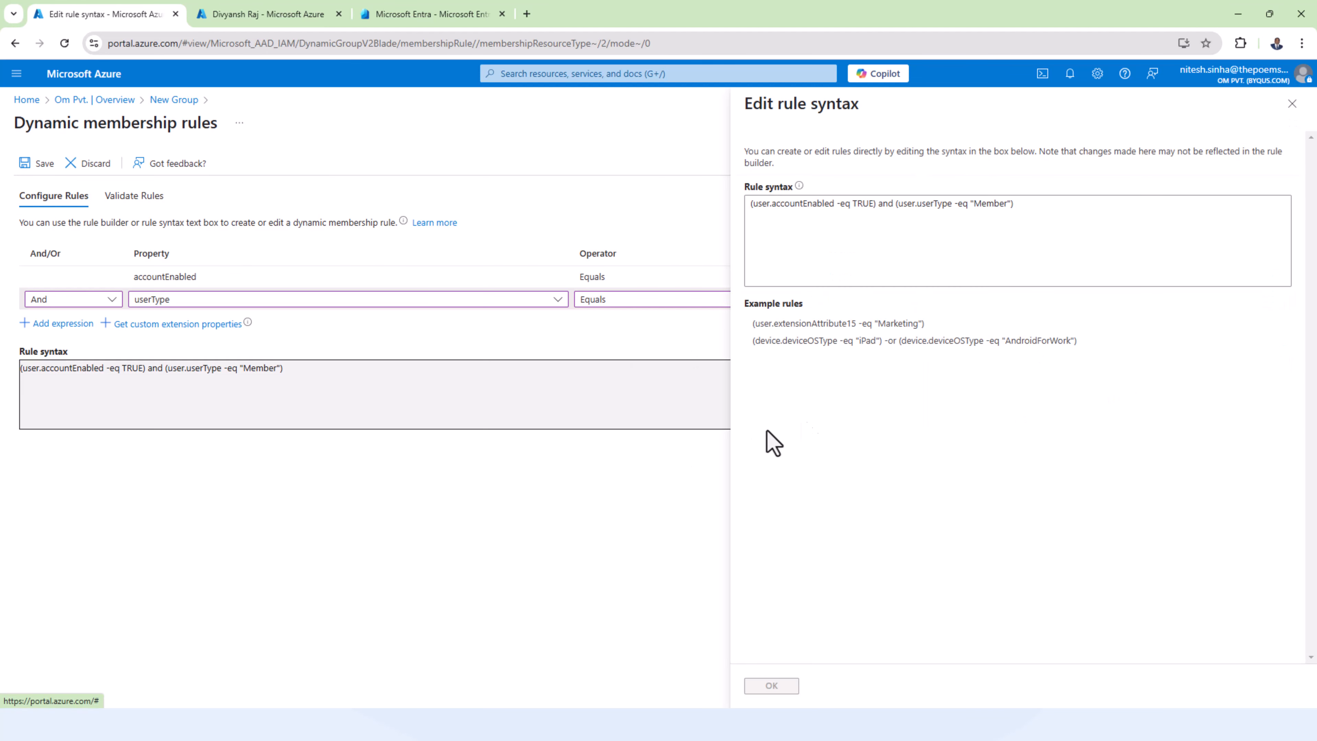
pyautogui.click(1055, 216)
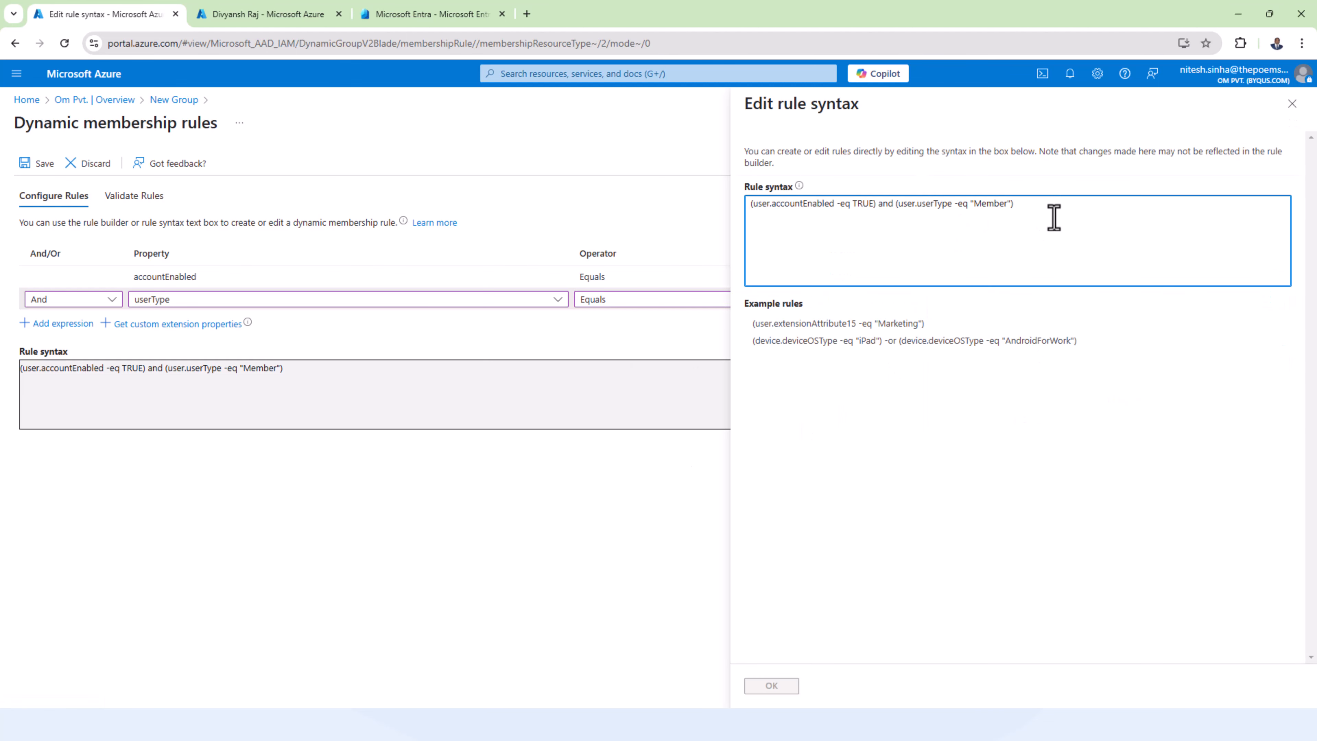
pyautogui.moveTo(1148, 341); pyautogui.dragTo(747, 328)
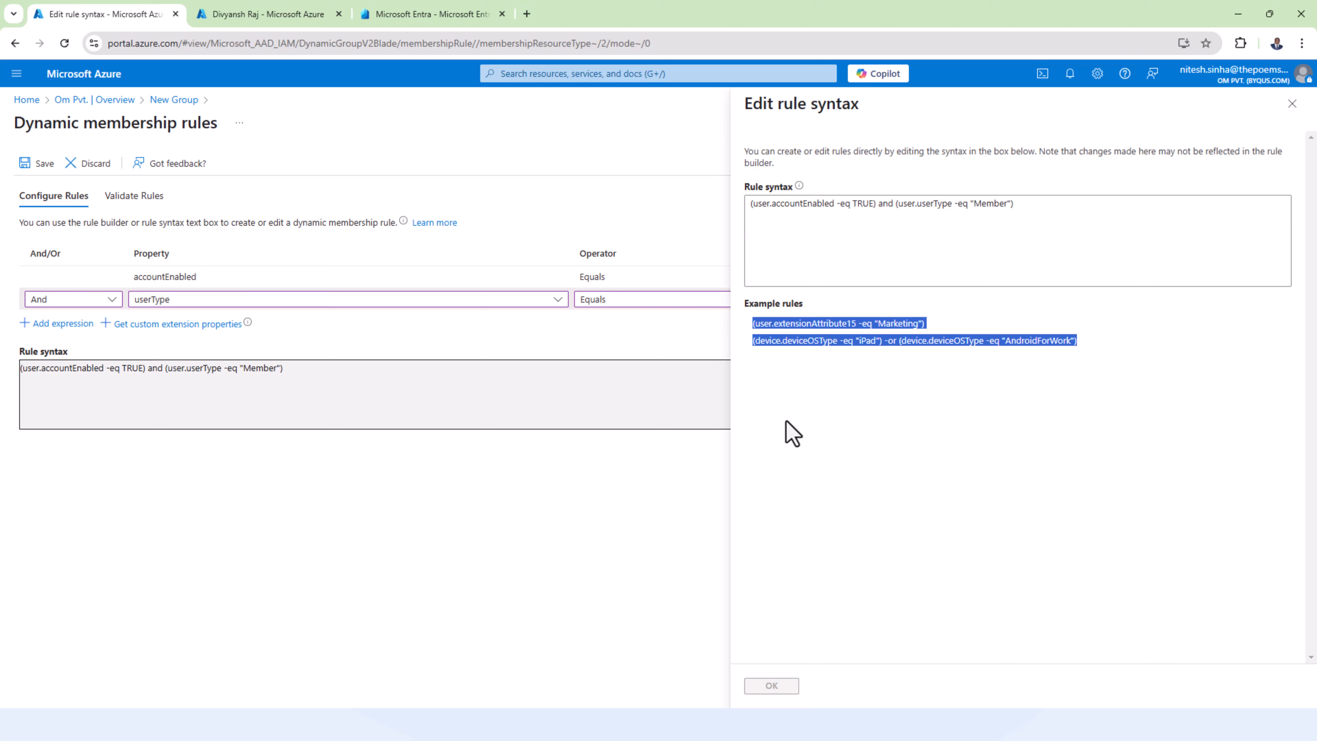
pyautogui.click(1291, 105)
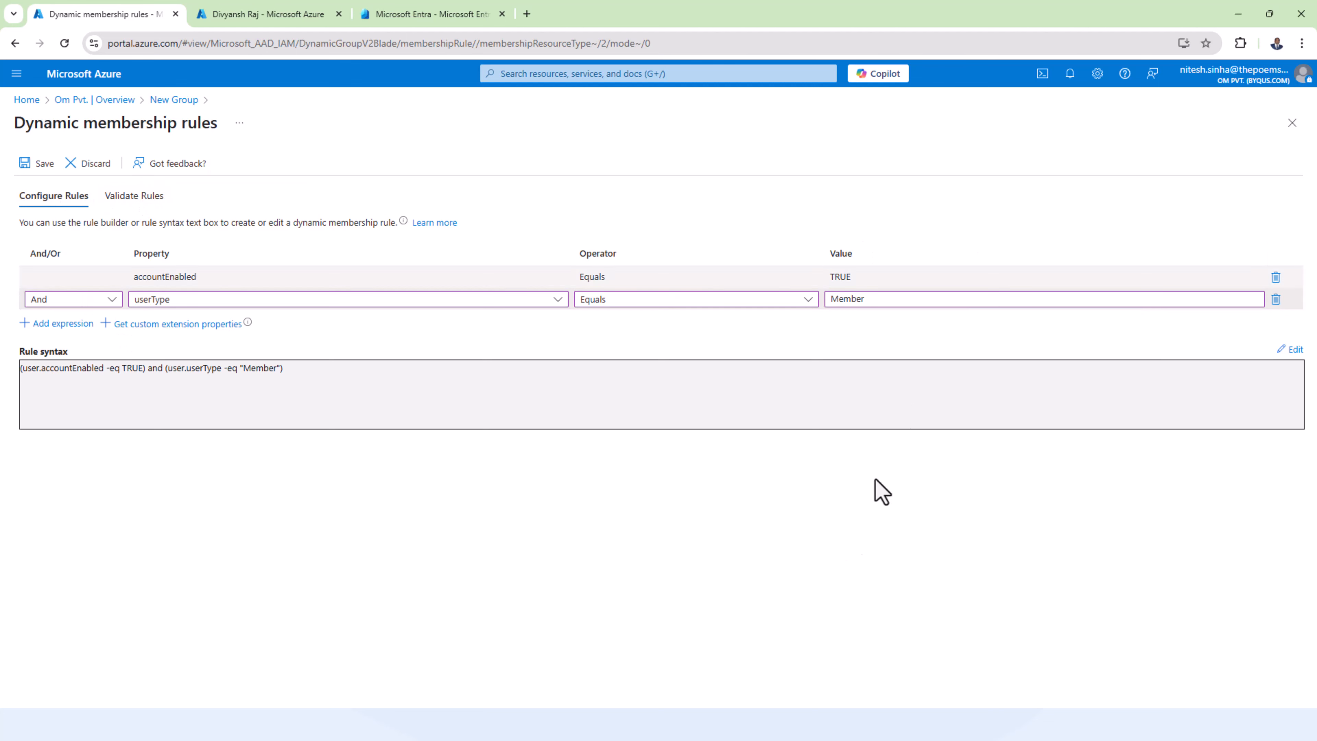
# Step: Start adding users to validate the rule, and copy the first Guest user's display name from the Users list in the other browser tab
pyautogui.click(125, 201)
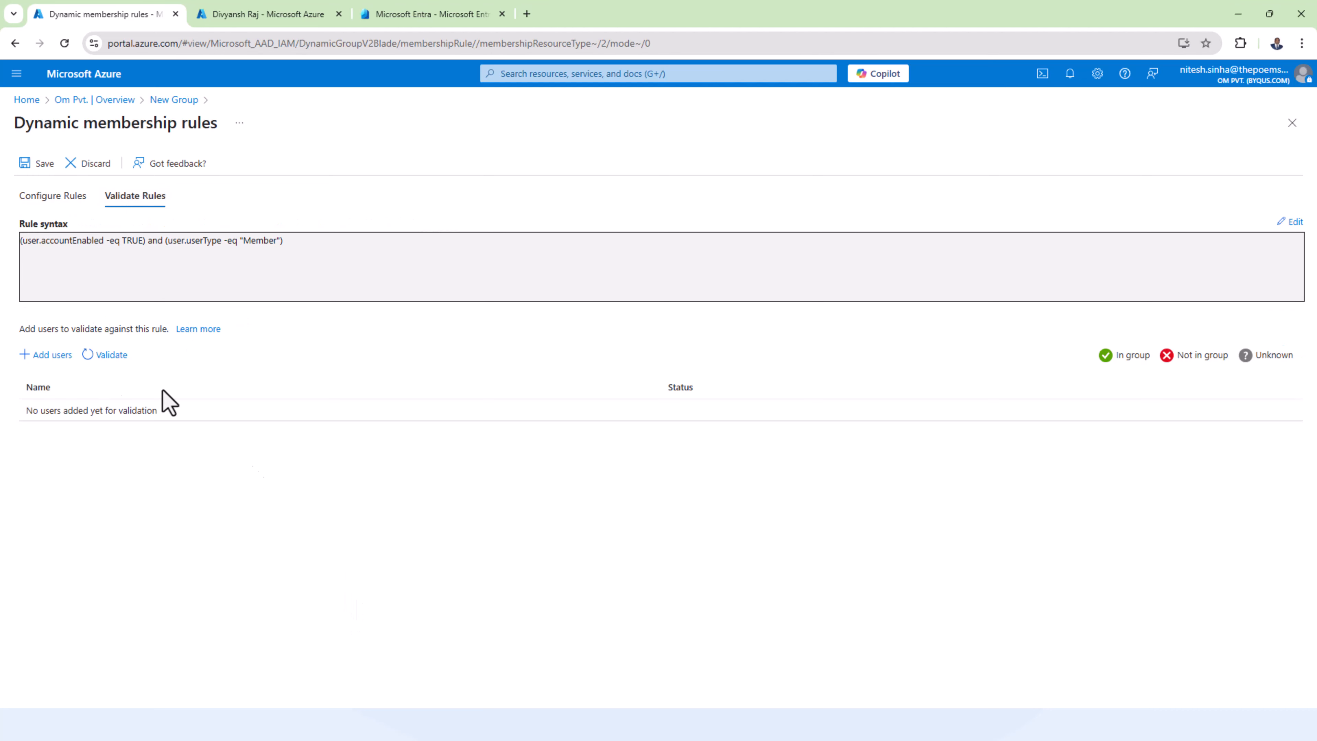
pyautogui.click(47, 357)
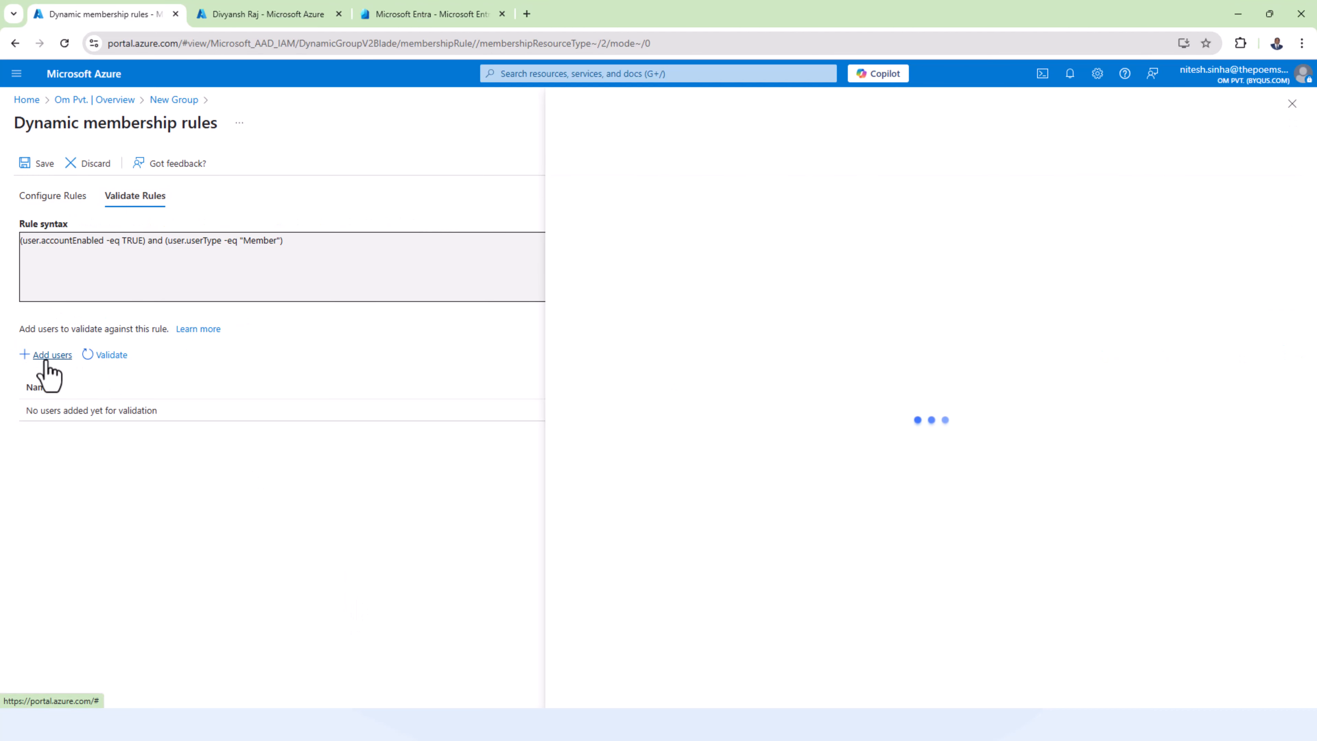
pyautogui.click(267, 21)
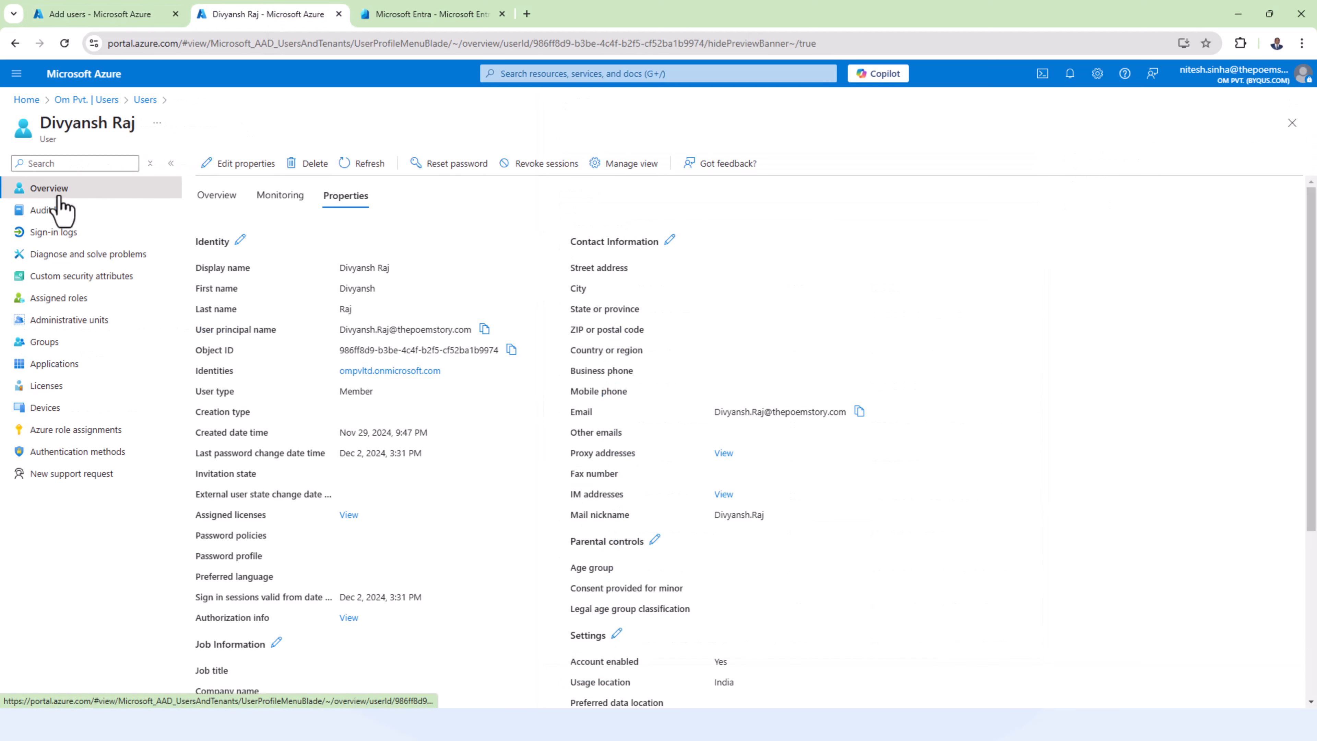
pyautogui.click(145, 99)
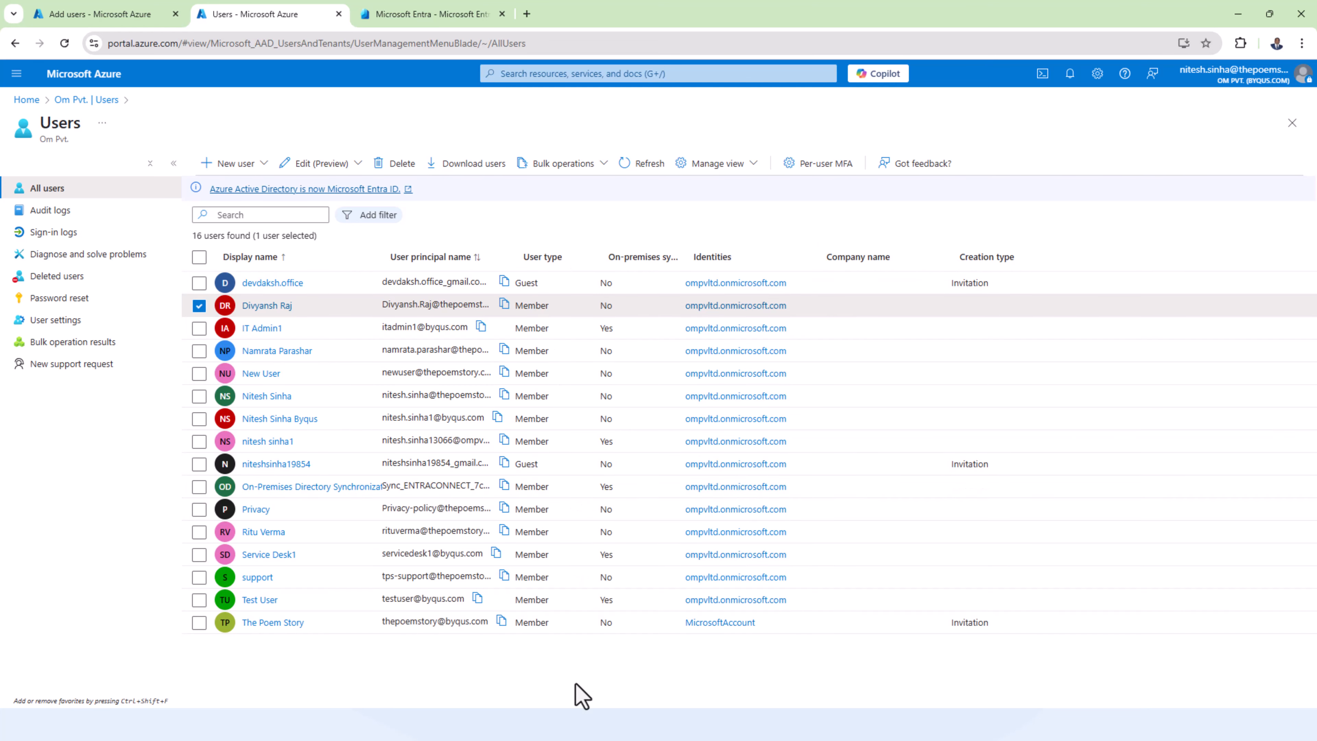
pyautogui.moveTo(353, 282); pyautogui.dragTo(243, 283)
pyautogui.hotkey('ctrl', 'c')
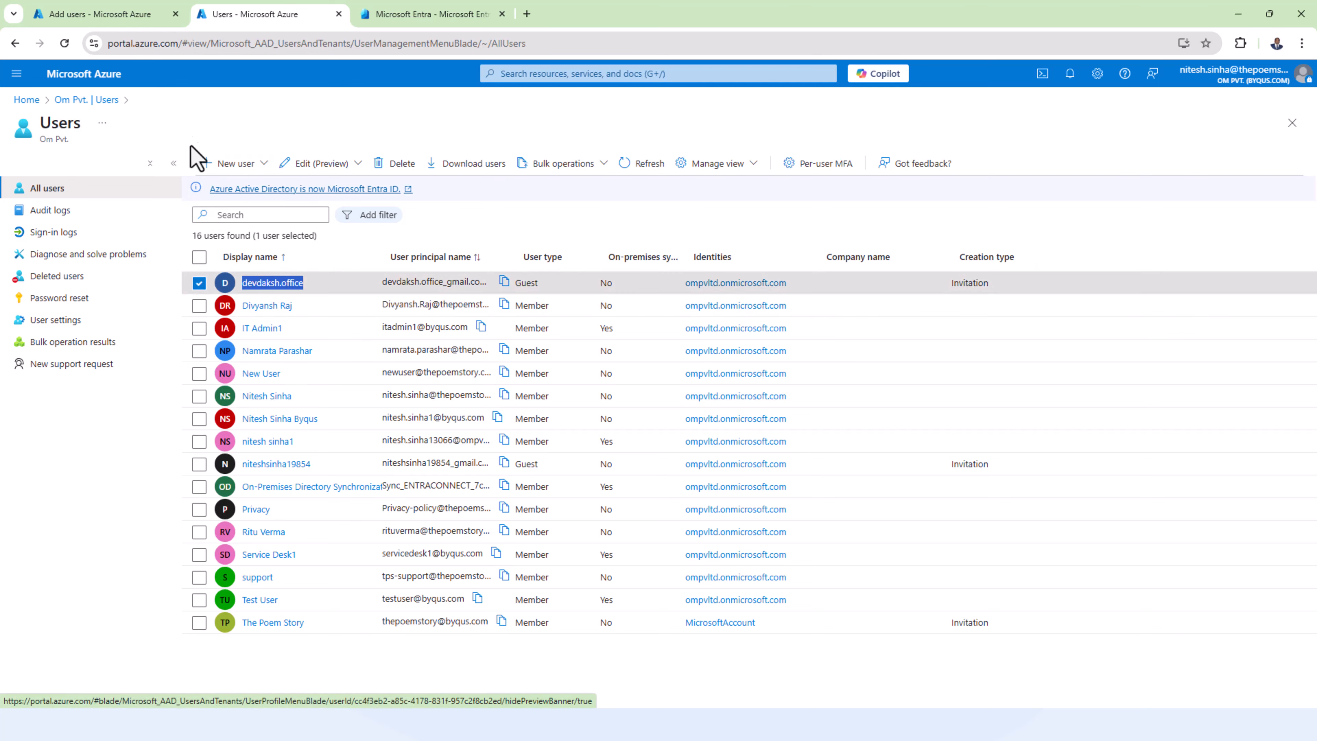
# Step: Search for the copied guest name among the users available for rule validation and select that user
pyautogui.click(124, 15)
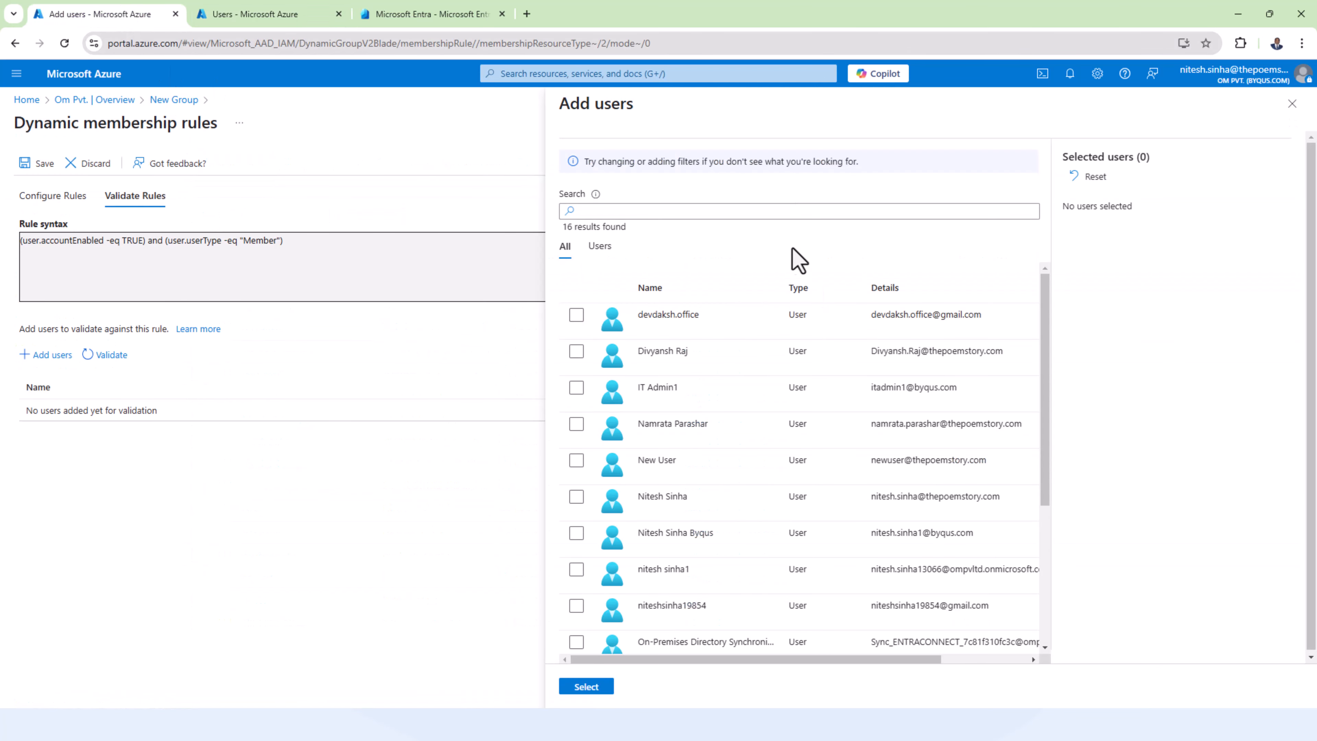
pyautogui.click(777, 210)
pyautogui.hotkey('ctrl', 'v')
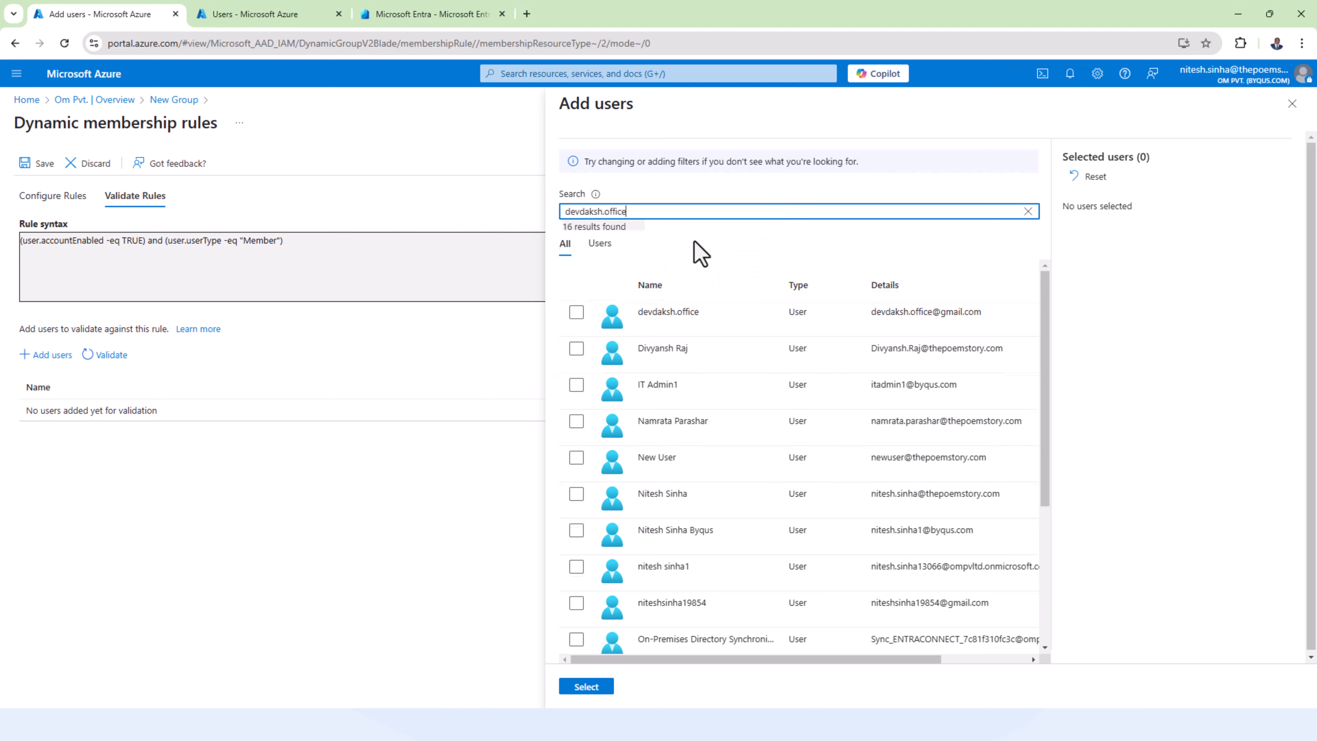
pyautogui.click(576, 317)
# Step: Copy the first Member user's name from the Users list, select that user as well, and add both users for validation
pyautogui.click(227, 19)
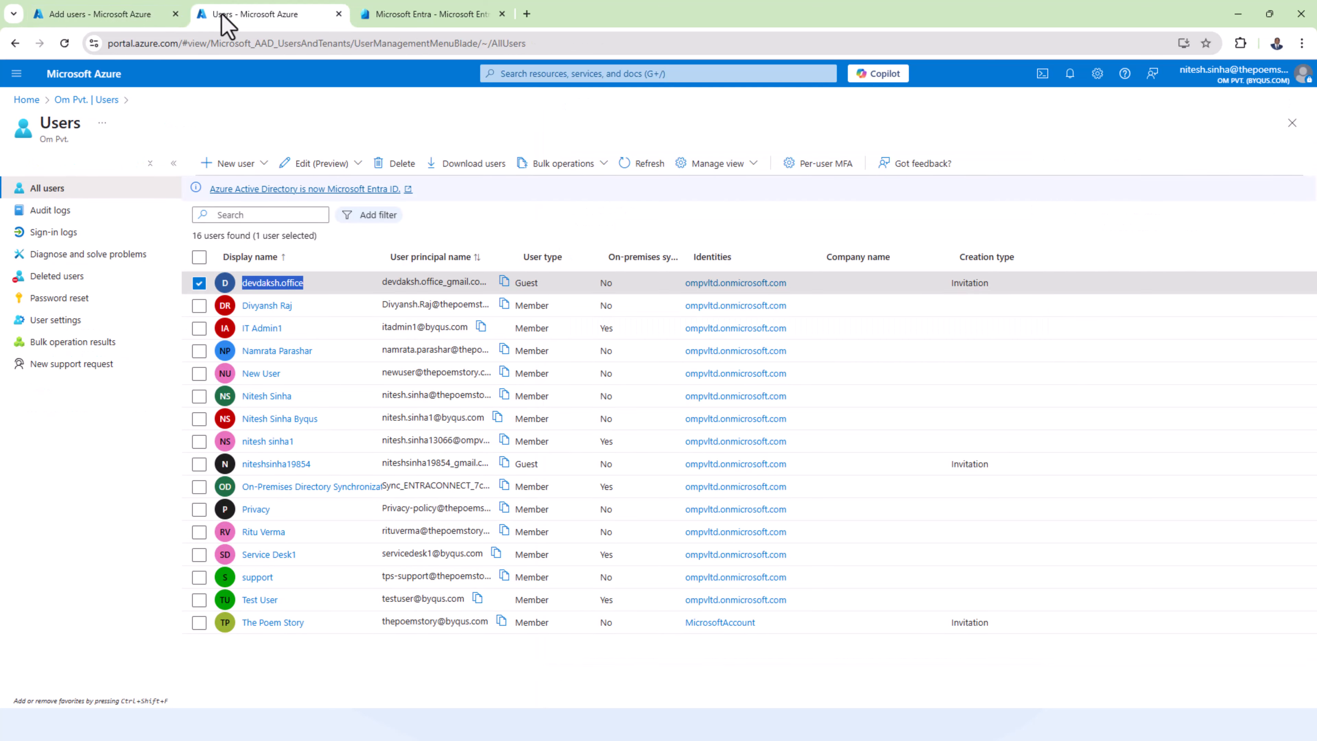
pyautogui.moveTo(321, 301); pyautogui.dragTo(246, 299)
pyautogui.hotkey('ctrl', 'c')
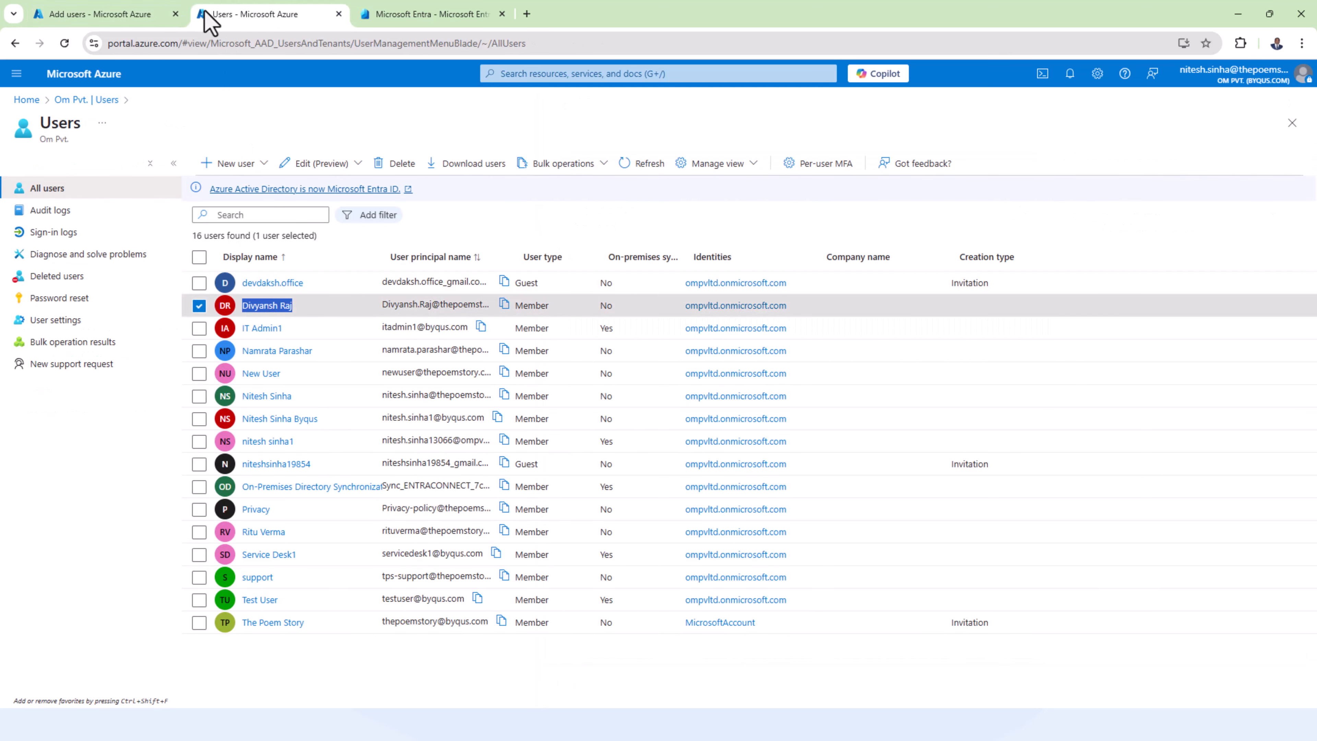
pyautogui.click(133, 14)
pyautogui.click(663, 216)
pyautogui.hotkey('ctrl', 'a')
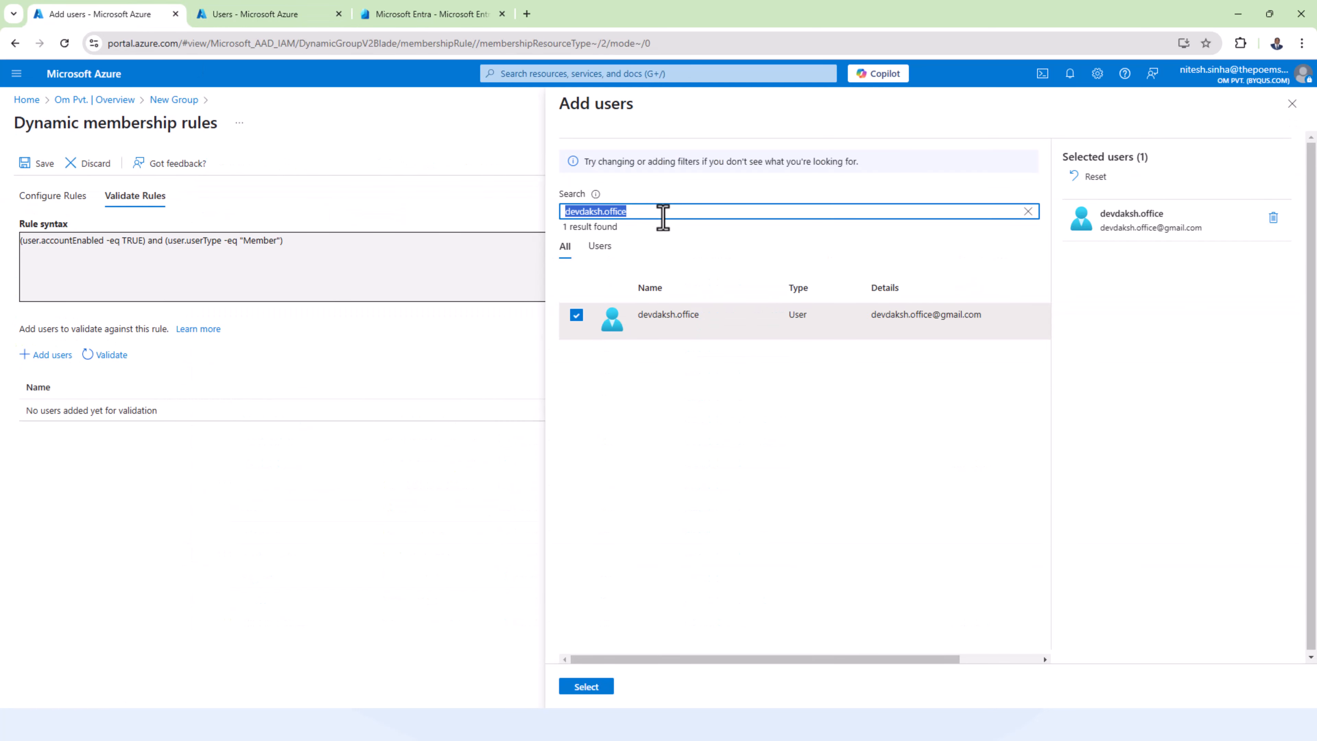
pyautogui.hotkey('ctrl', 'v')
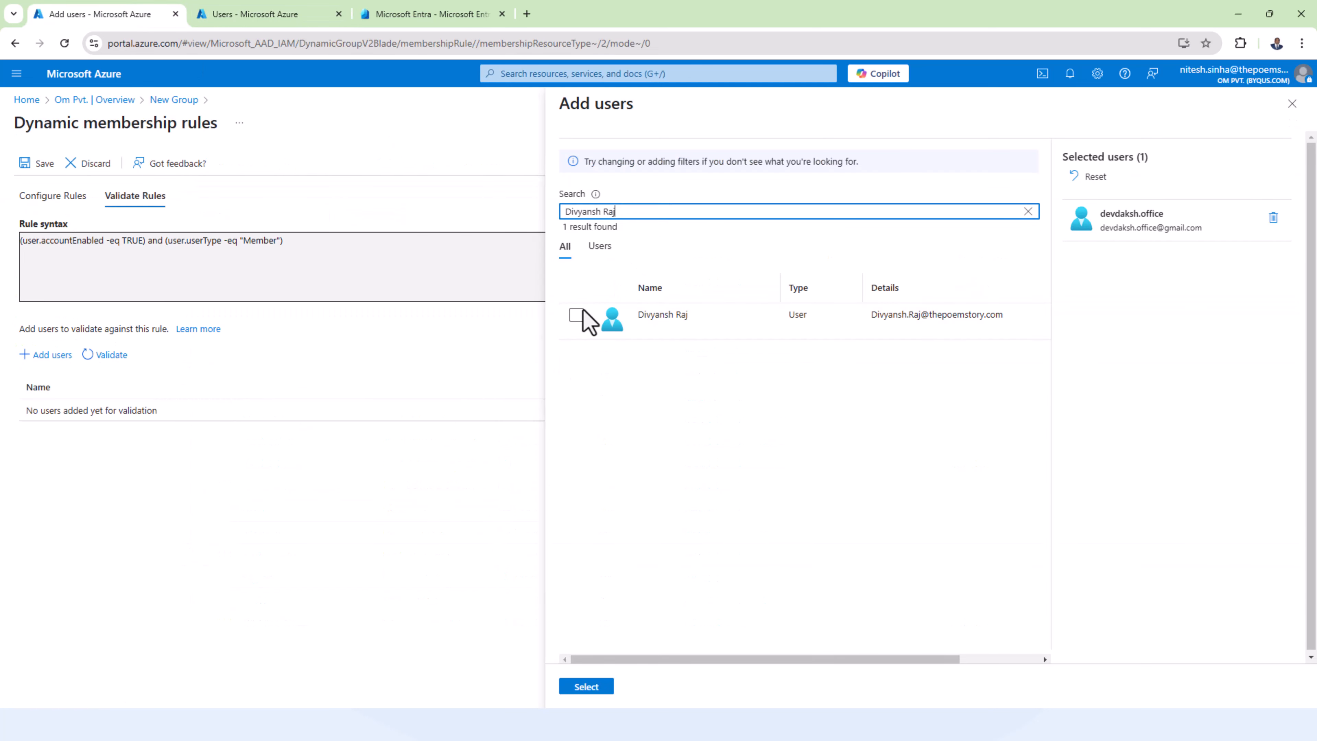
pyautogui.click(576, 315)
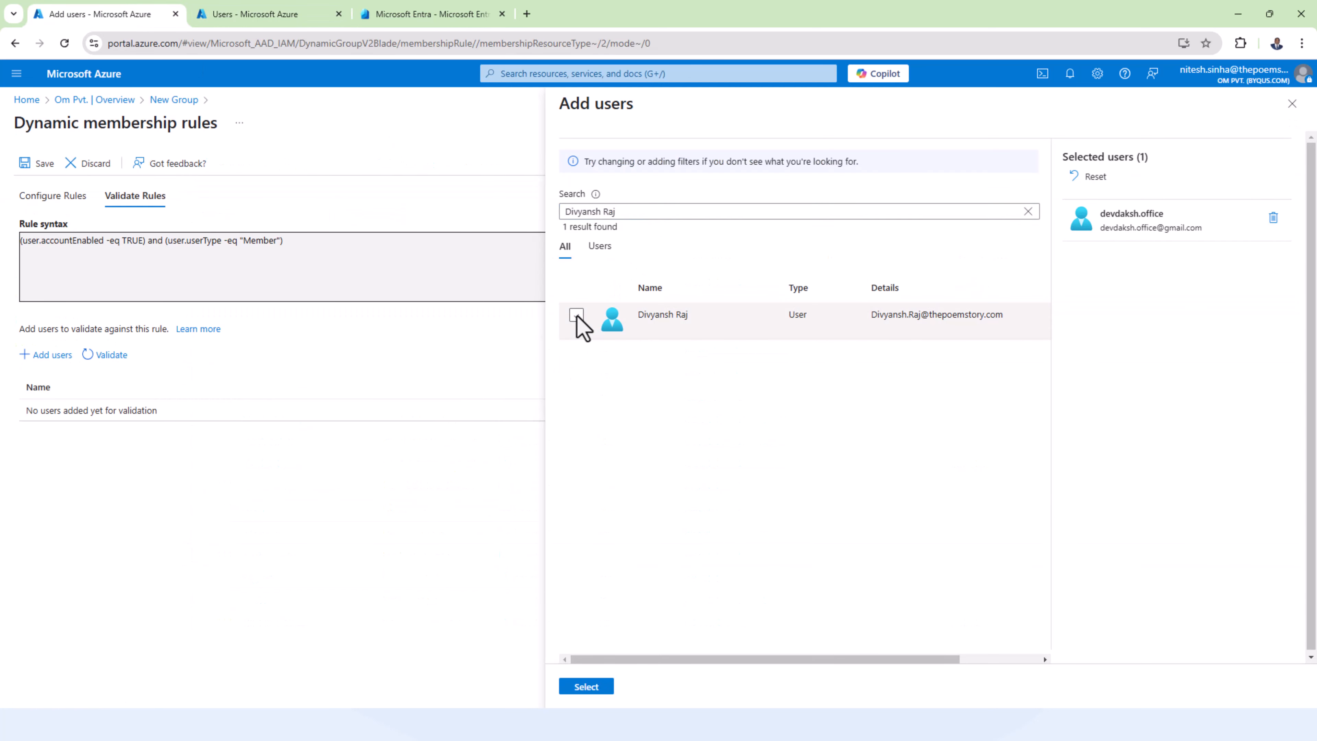
pyautogui.click(576, 683)
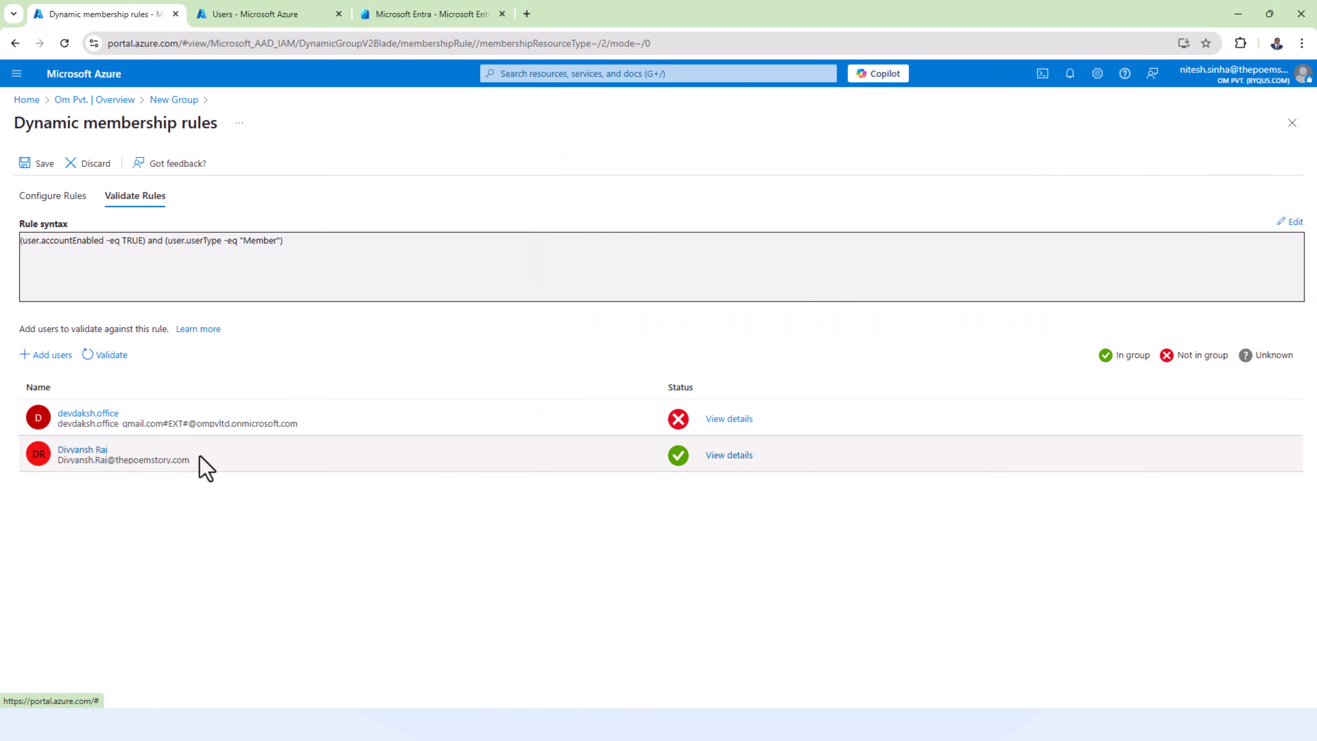
# Step: Compare both users' validation statuses, examine the guest user's verification details against each rule condition, and close the details
pyautogui.moveTo(205, 466); pyautogui.dragTo(40, 447)
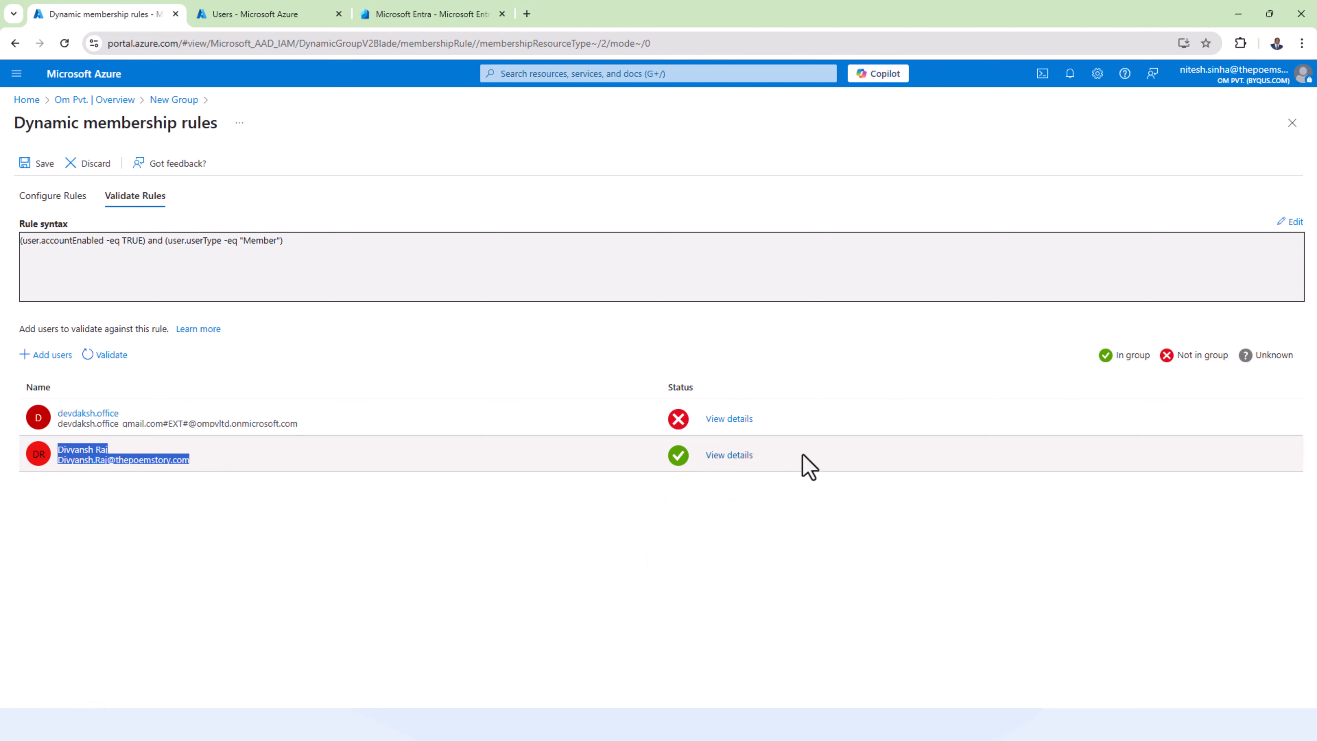
pyautogui.moveTo(802, 456); pyautogui.dragTo(687, 469)
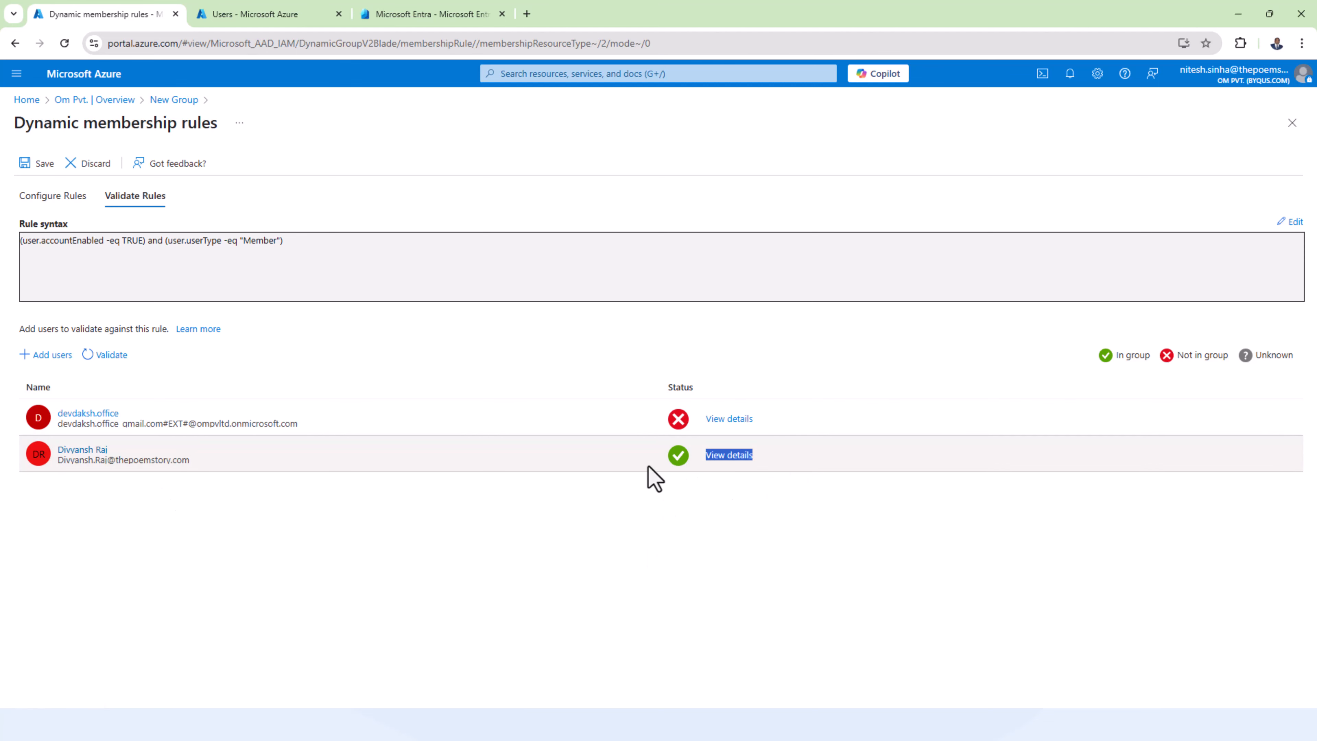
pyautogui.moveTo(902, 412); pyautogui.dragTo(334, 406)
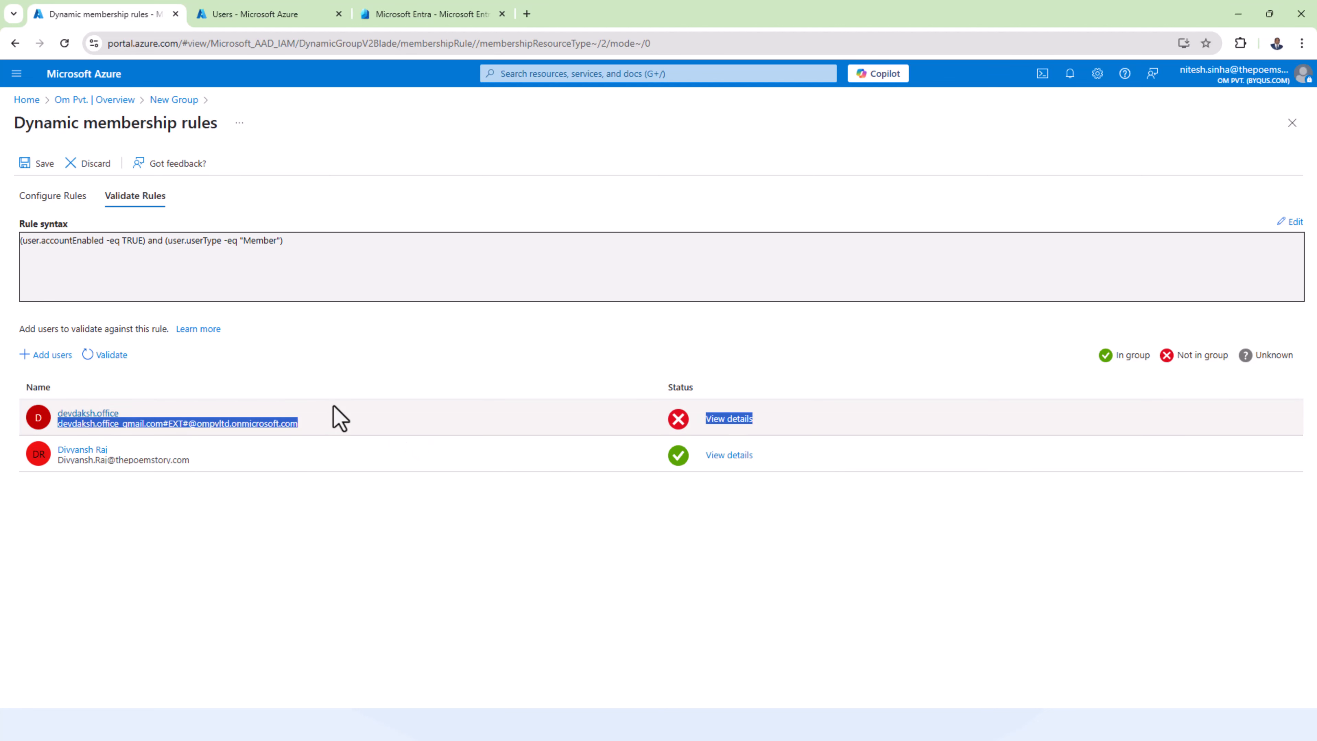
pyautogui.click(734, 421)
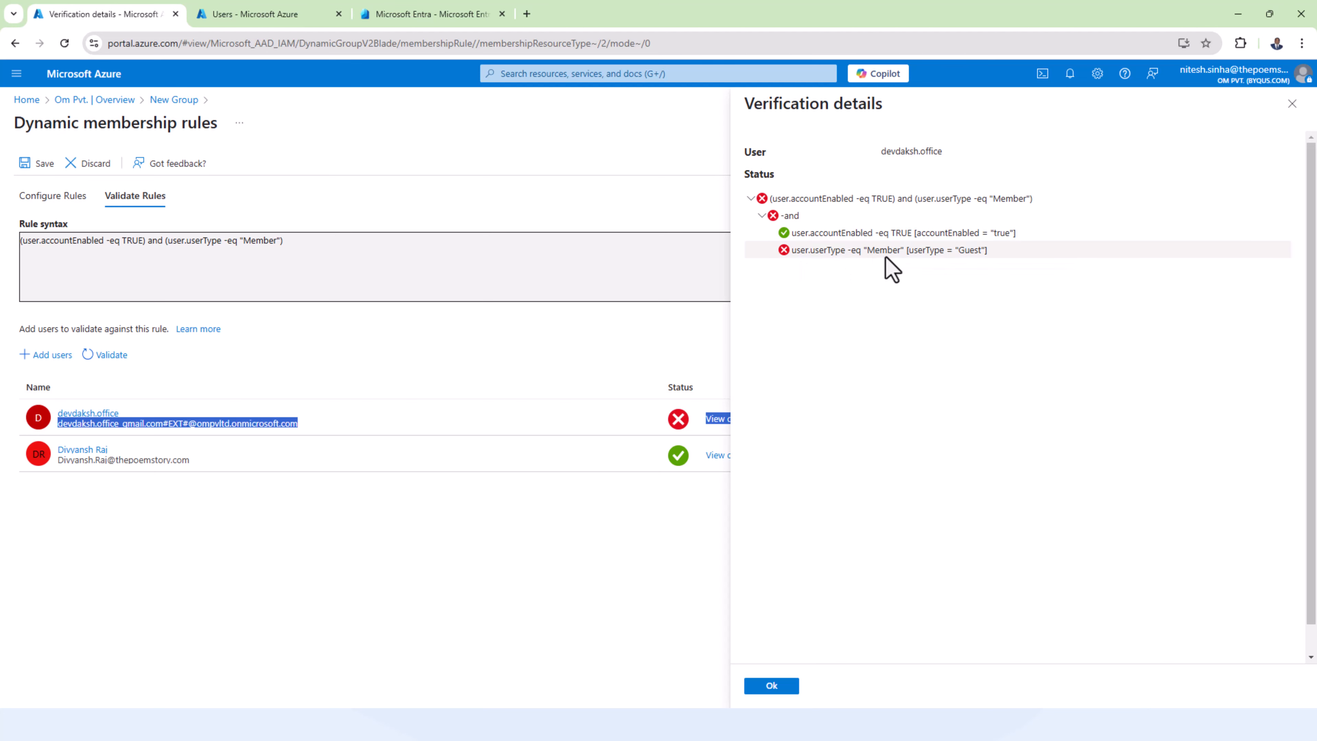
pyautogui.click(787, 685)
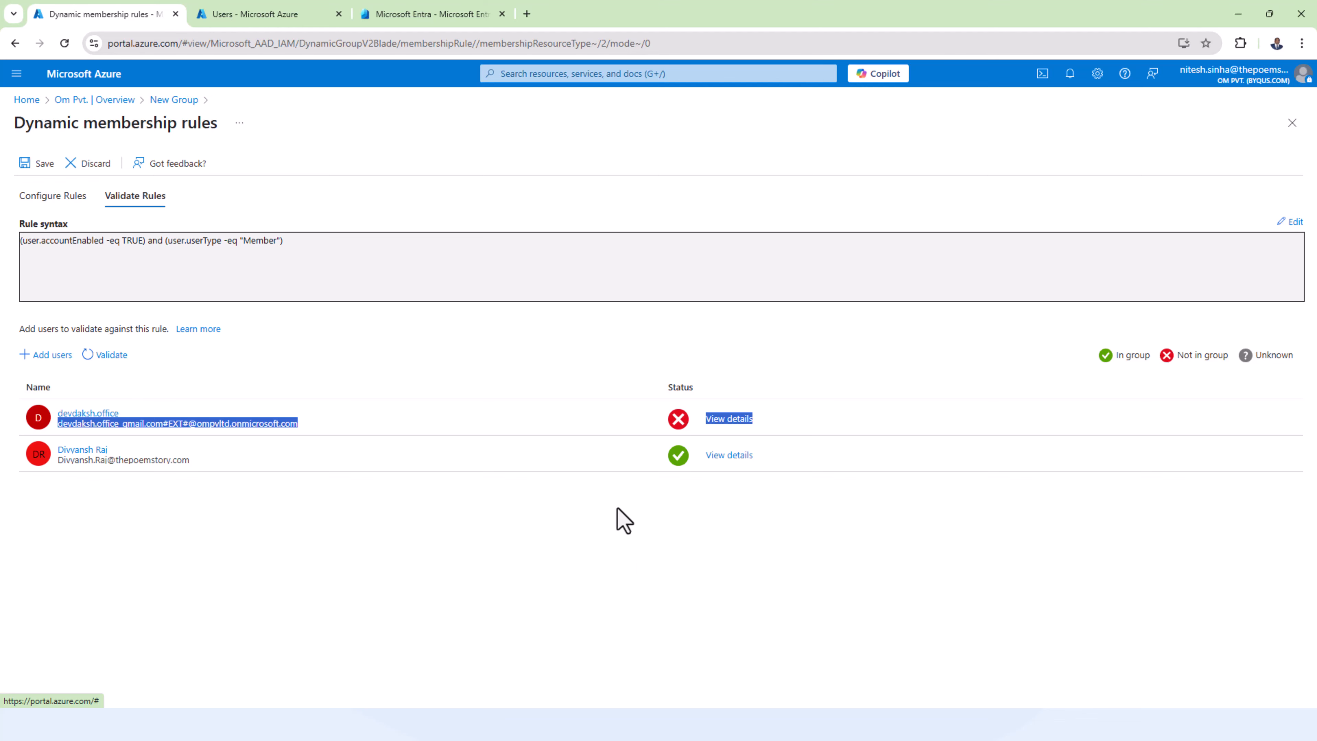
# Step: After checking the member user's verification details against the rule, save the dynamic membership rule and create the SEC-DYN-ALL-MEMBERS group
pyautogui.click(728, 455)
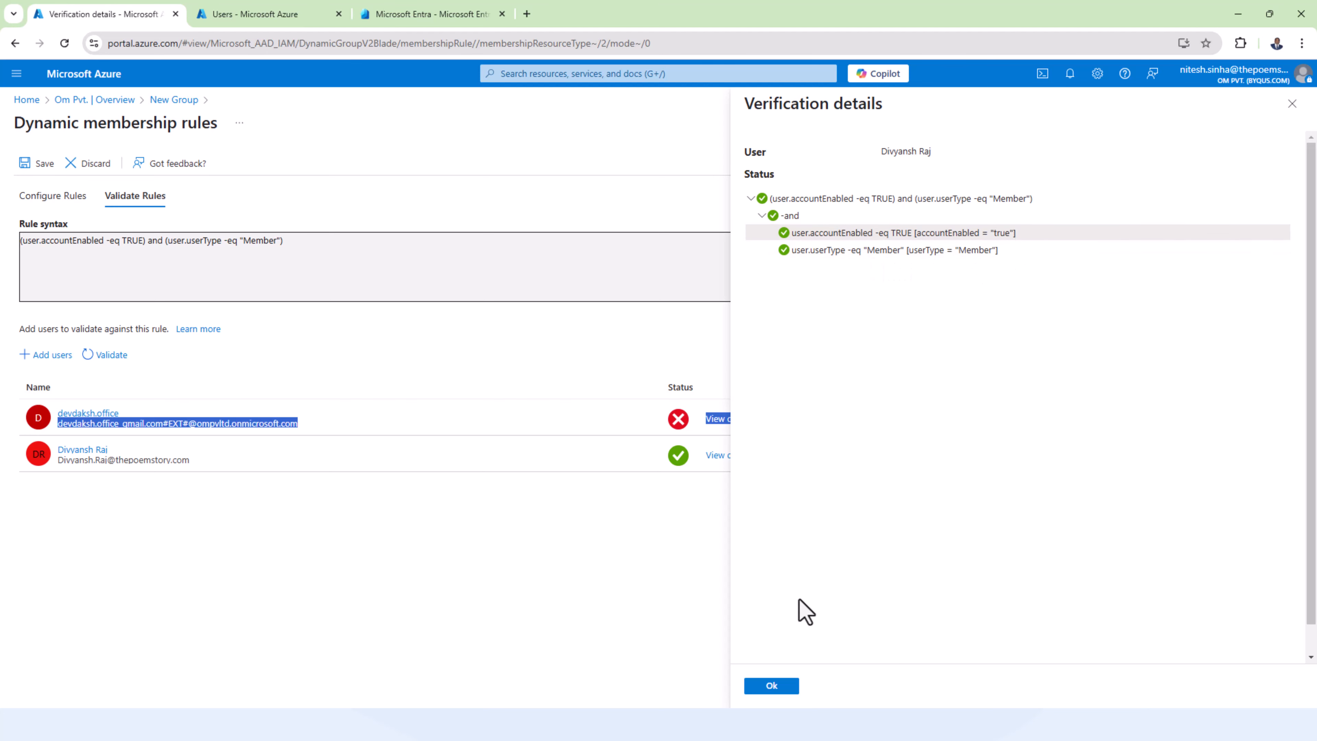
pyautogui.click(771, 687)
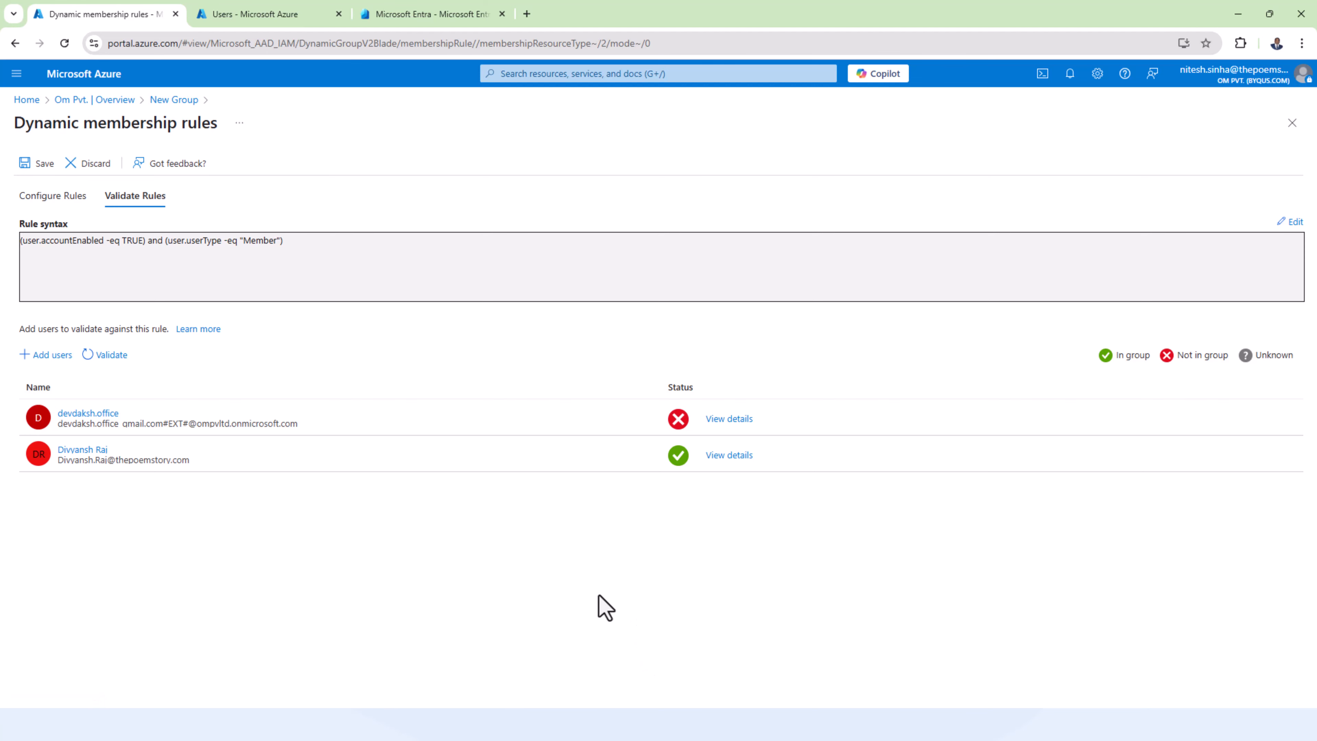
pyautogui.click(40, 165)
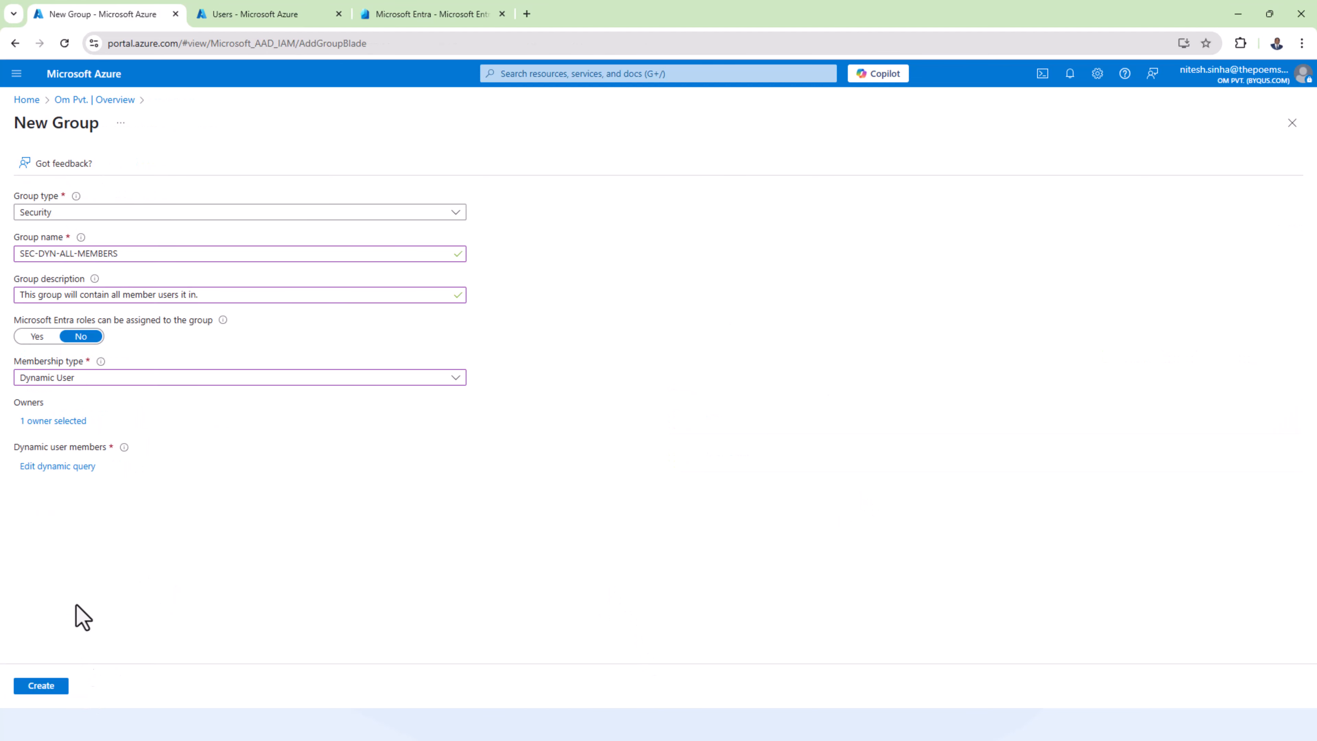
pyautogui.click(46, 689)
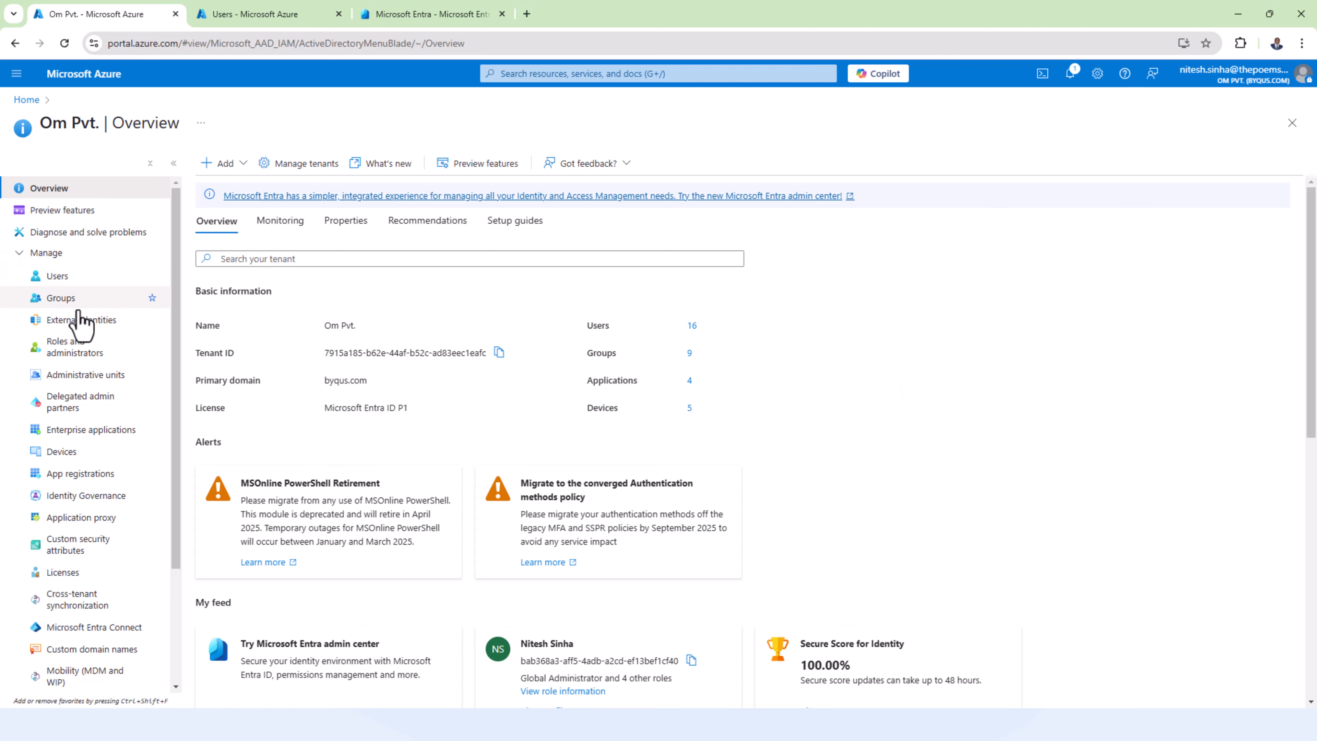
# Step: Go to the tenant's Groups overview, list only the dynamic groups, and open SEC-DYN-ALL-MEMBERS
pyautogui.click(72, 307)
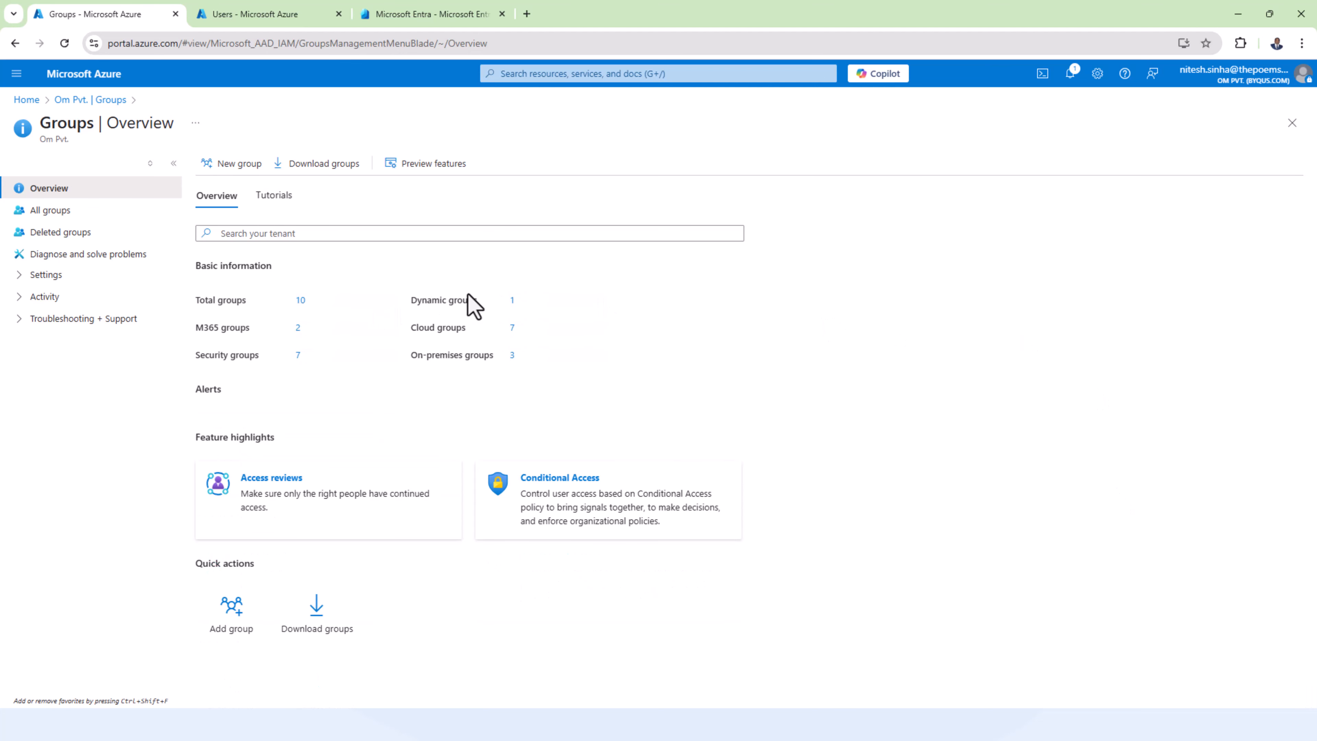
pyautogui.moveTo(404, 308); pyautogui.dragTo(511, 303)
pyautogui.click(622, 318)
pyautogui.click(512, 300)
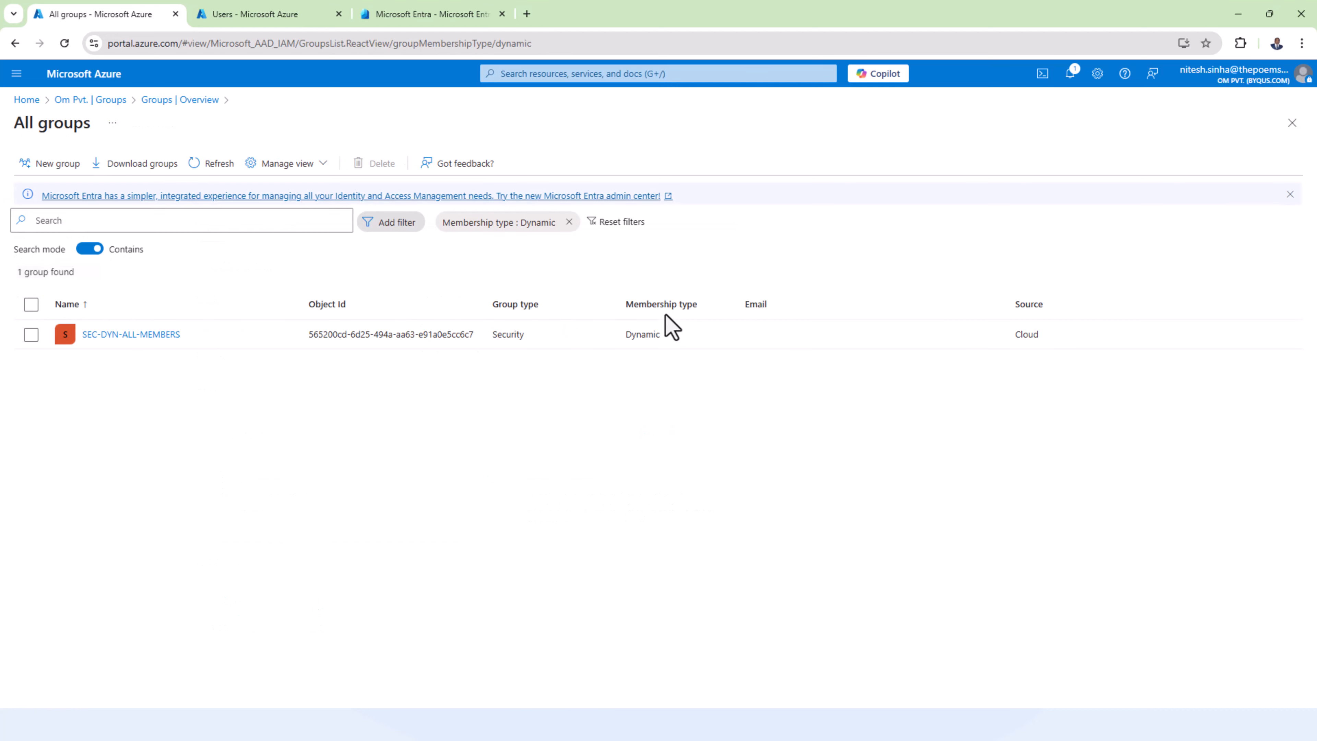
pyautogui.click(130, 336)
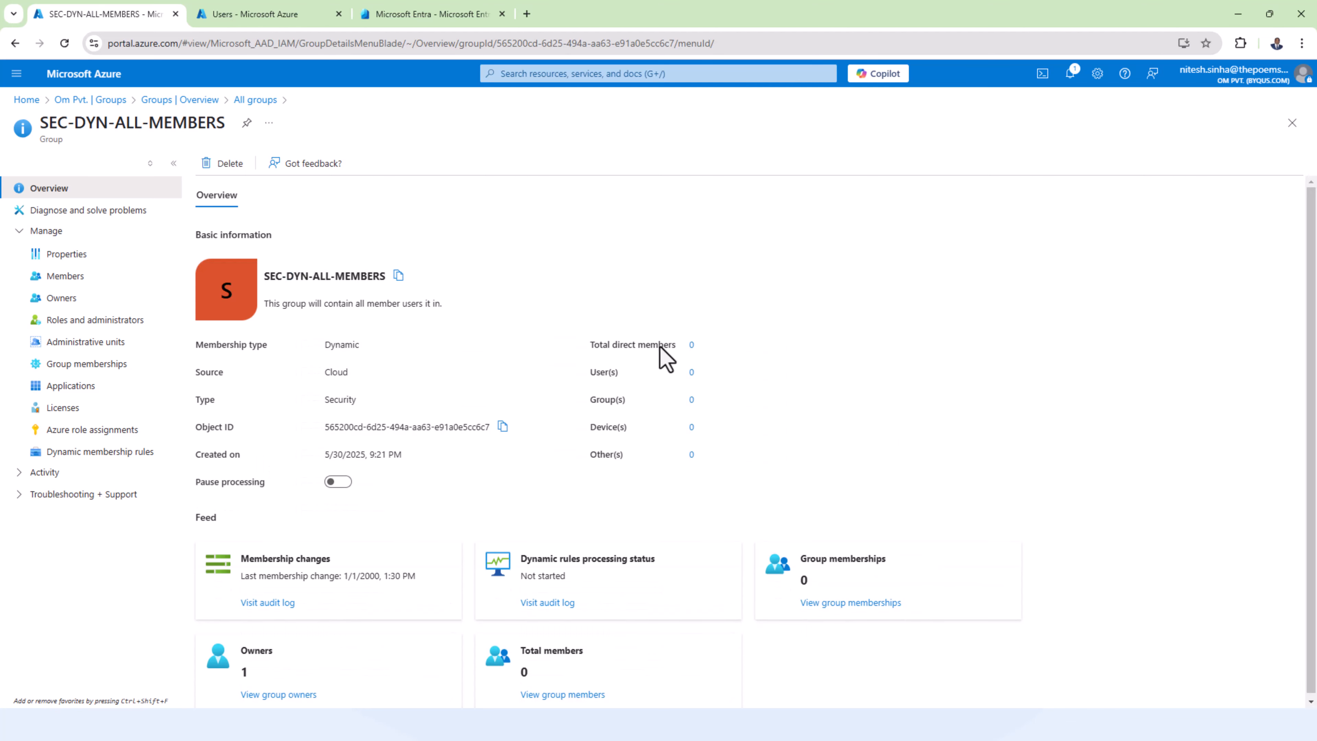
# Step: Check the group's total direct members, reload the page, and check the figure again
pyautogui.moveTo(726, 356); pyautogui.dragTo(580, 354)
pyautogui.click(798, 345)
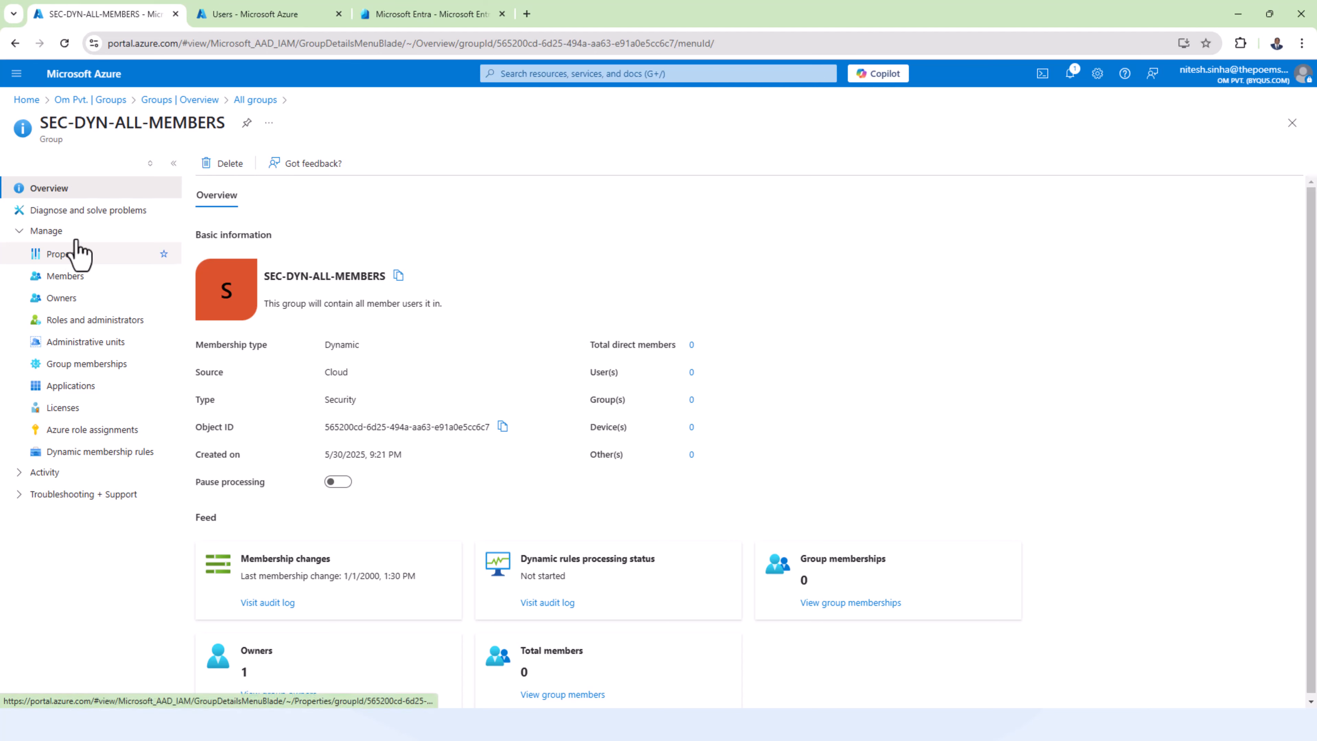
pyautogui.click(64, 43)
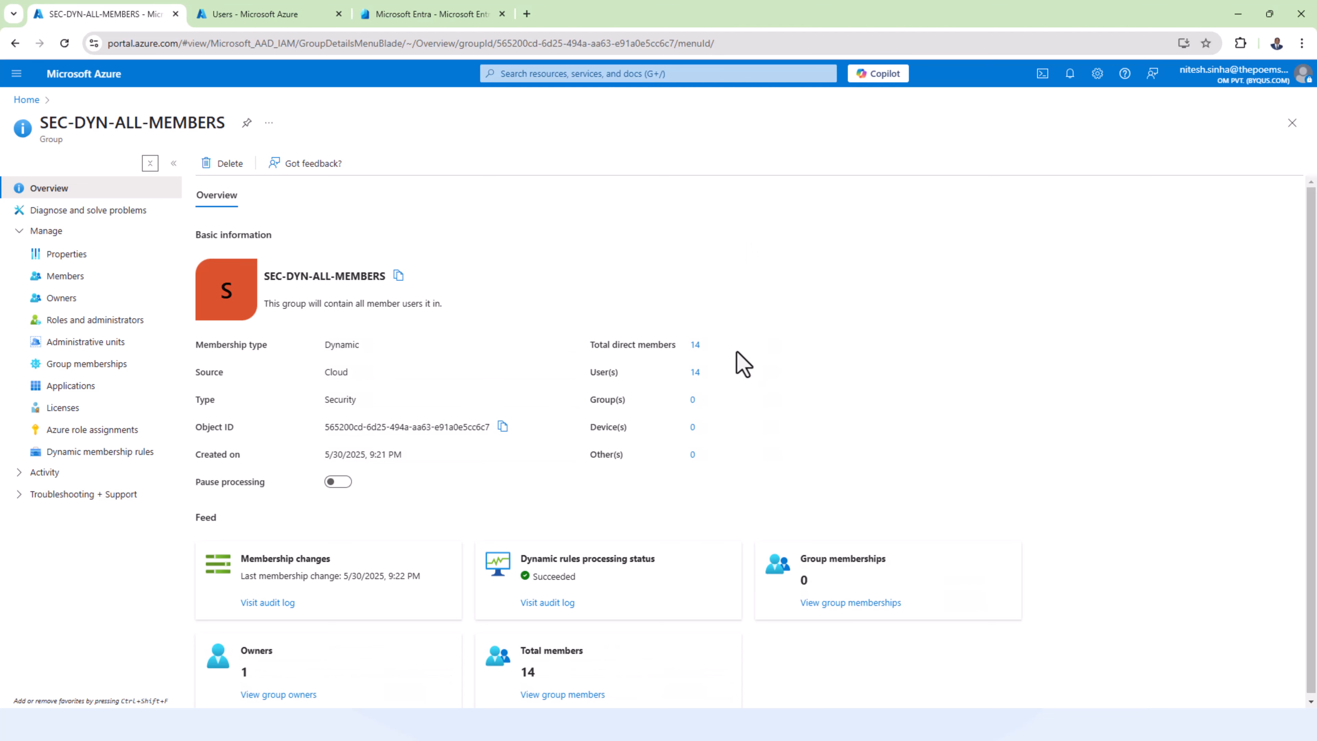
pyautogui.moveTo(736, 352); pyautogui.dragTo(591, 351)
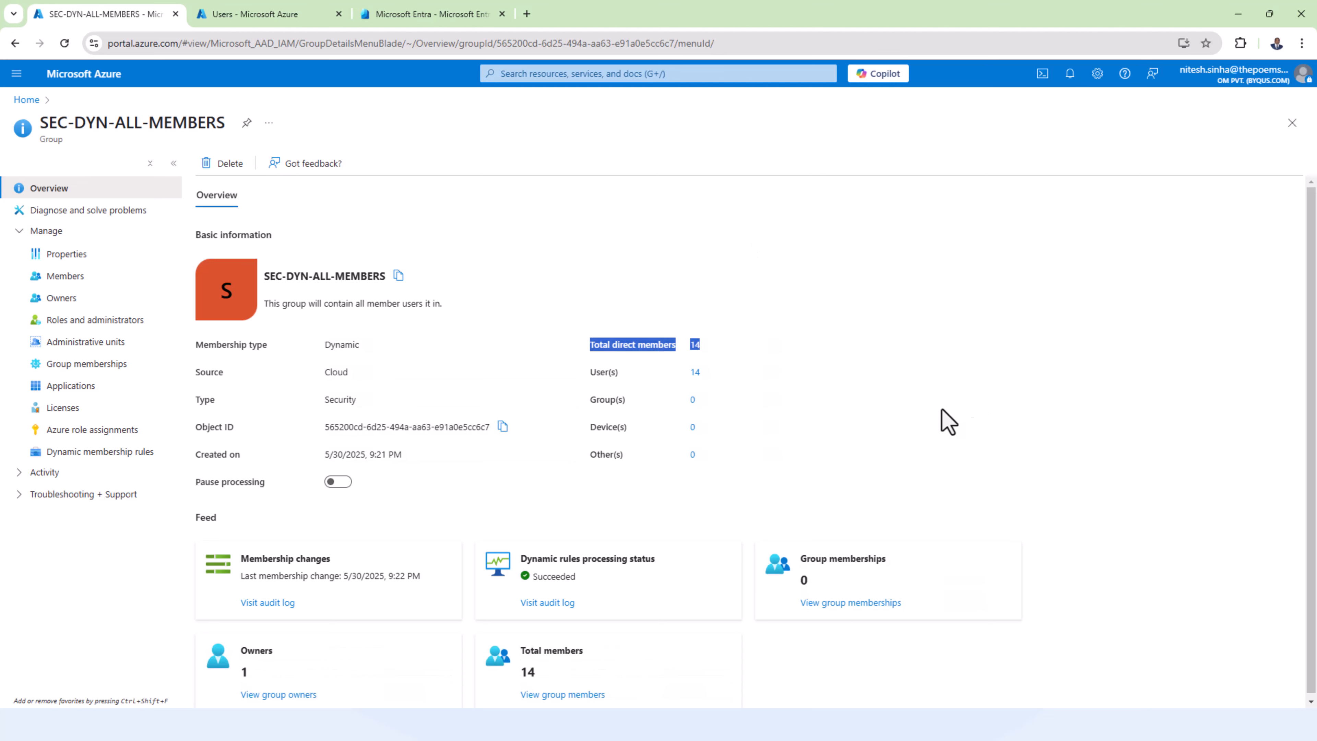
pyautogui.click(976, 387)
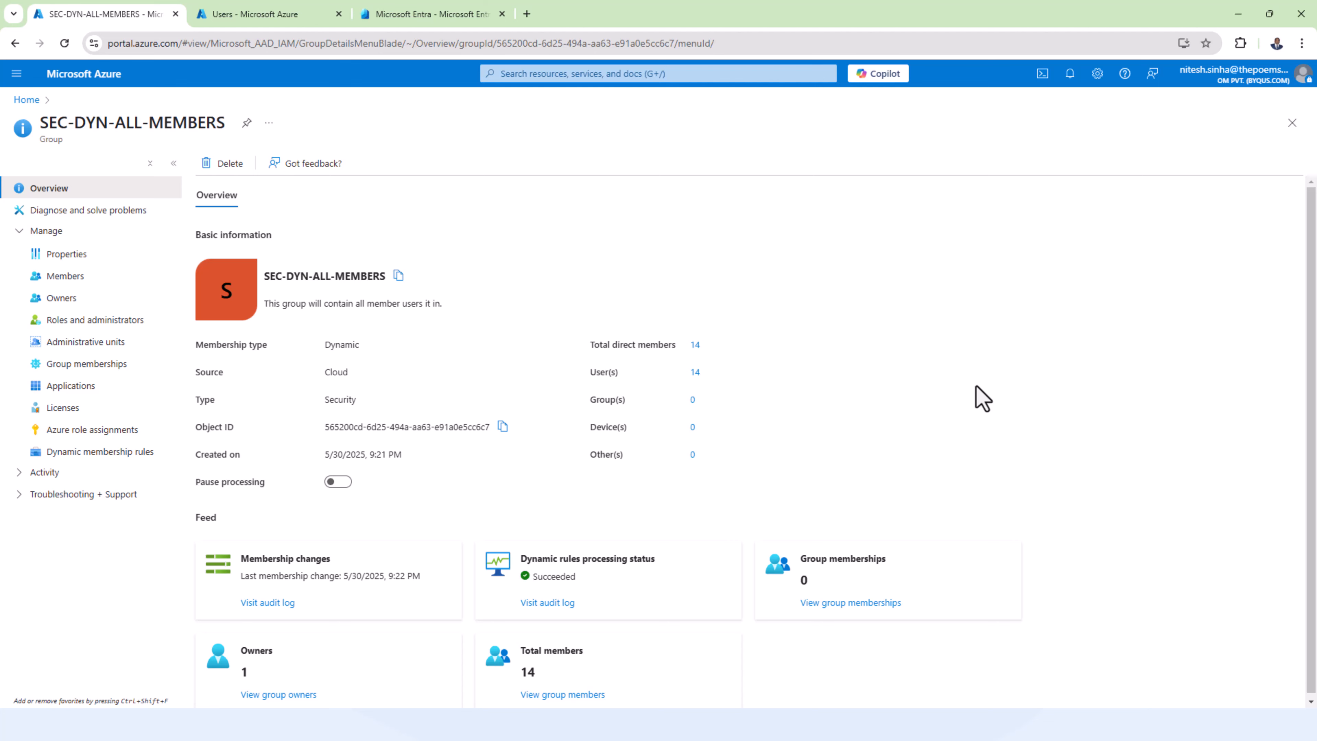
# Step: Open the group's direct members list and review the user type of every listed account
pyautogui.click(695, 346)
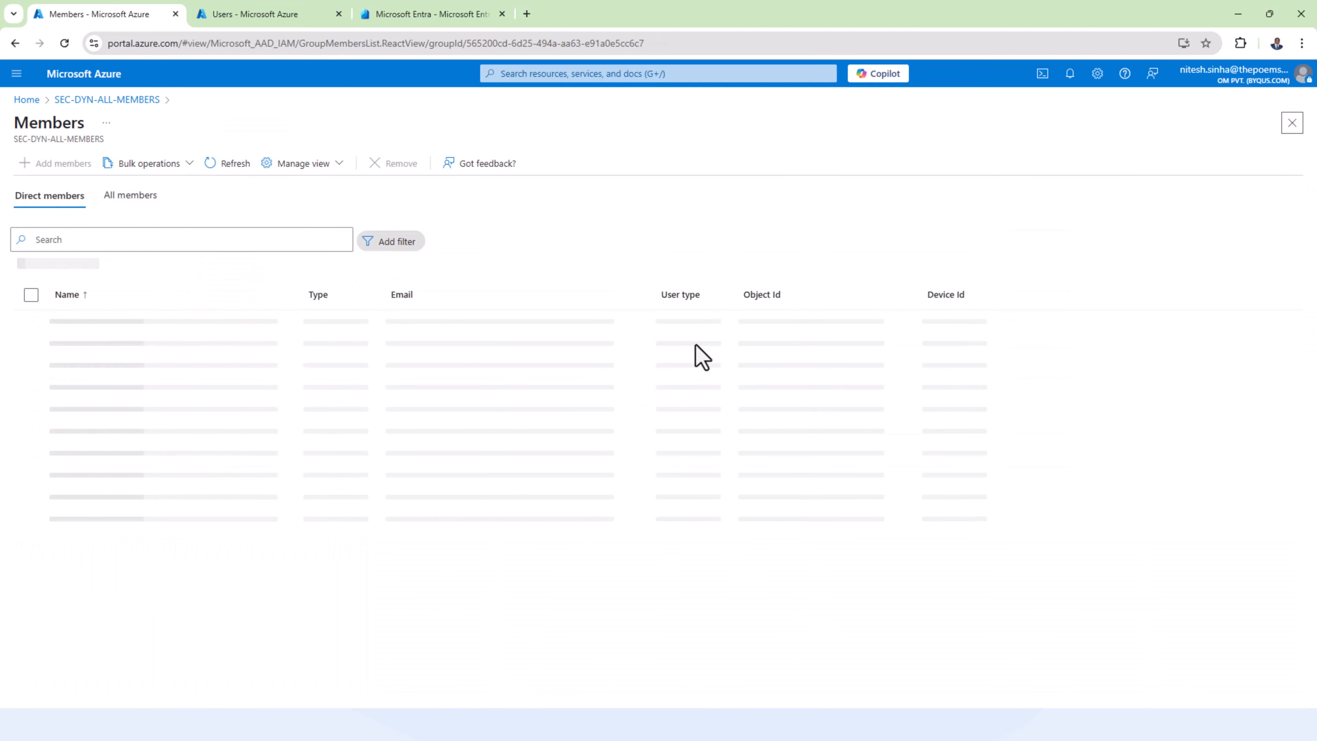
pyautogui.scroll(-1, 697, 332)
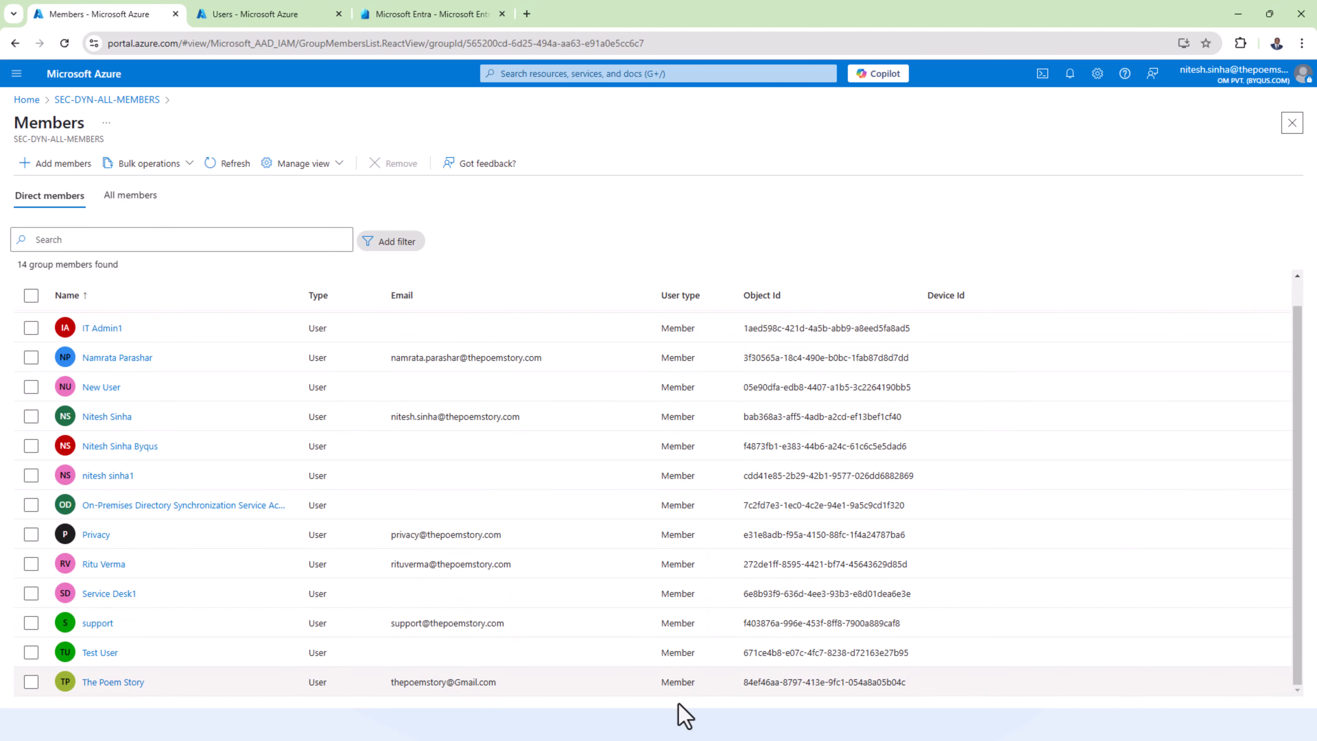
pyautogui.scroll(1, 685, 674)
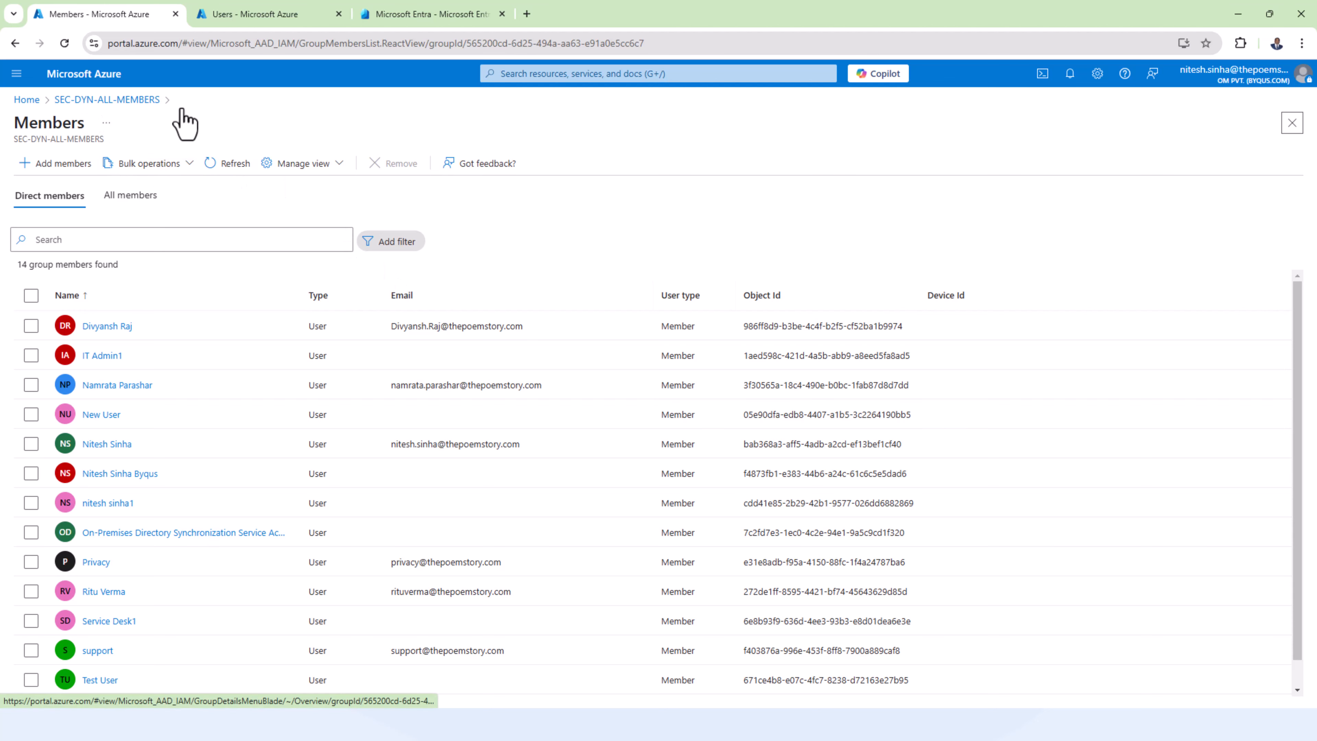
# Step: Open IT Admin1 from the Users list in the other browser tab, disable the account, and save the change
pyautogui.click(270, 24)
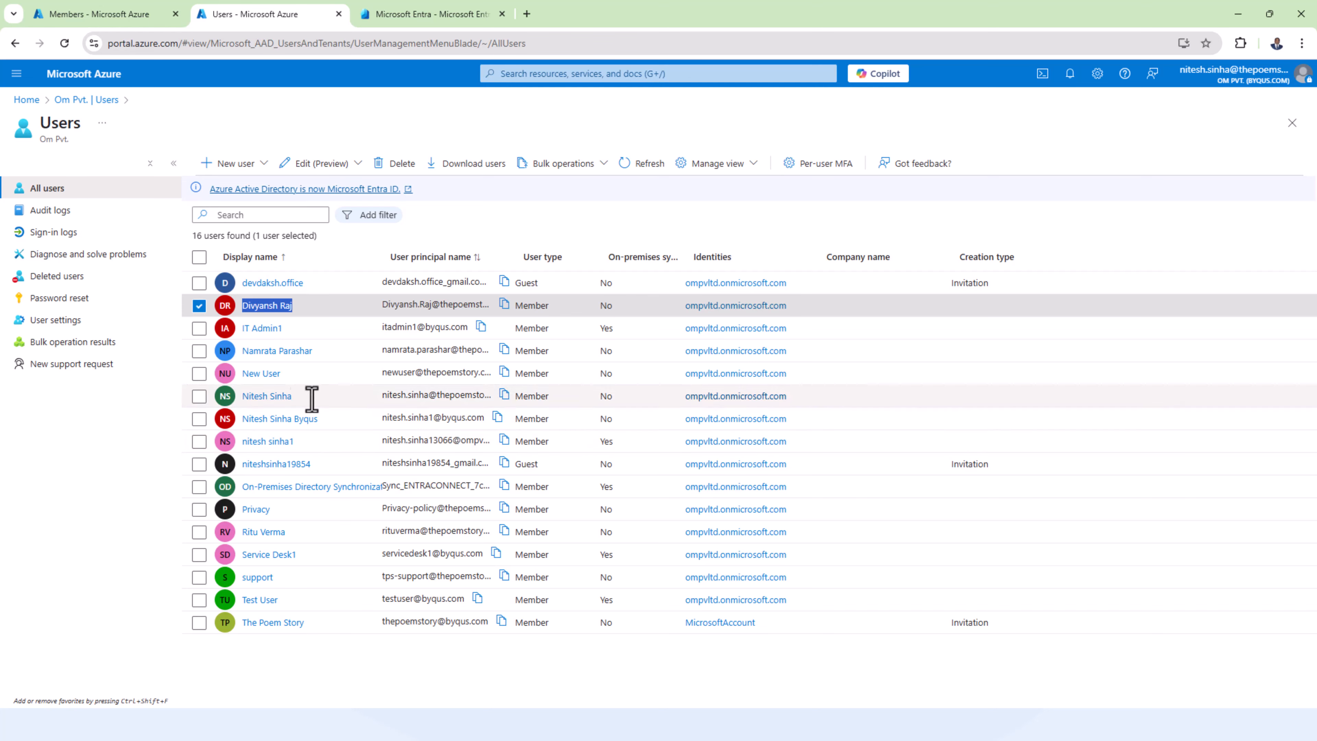
pyautogui.click(256, 330)
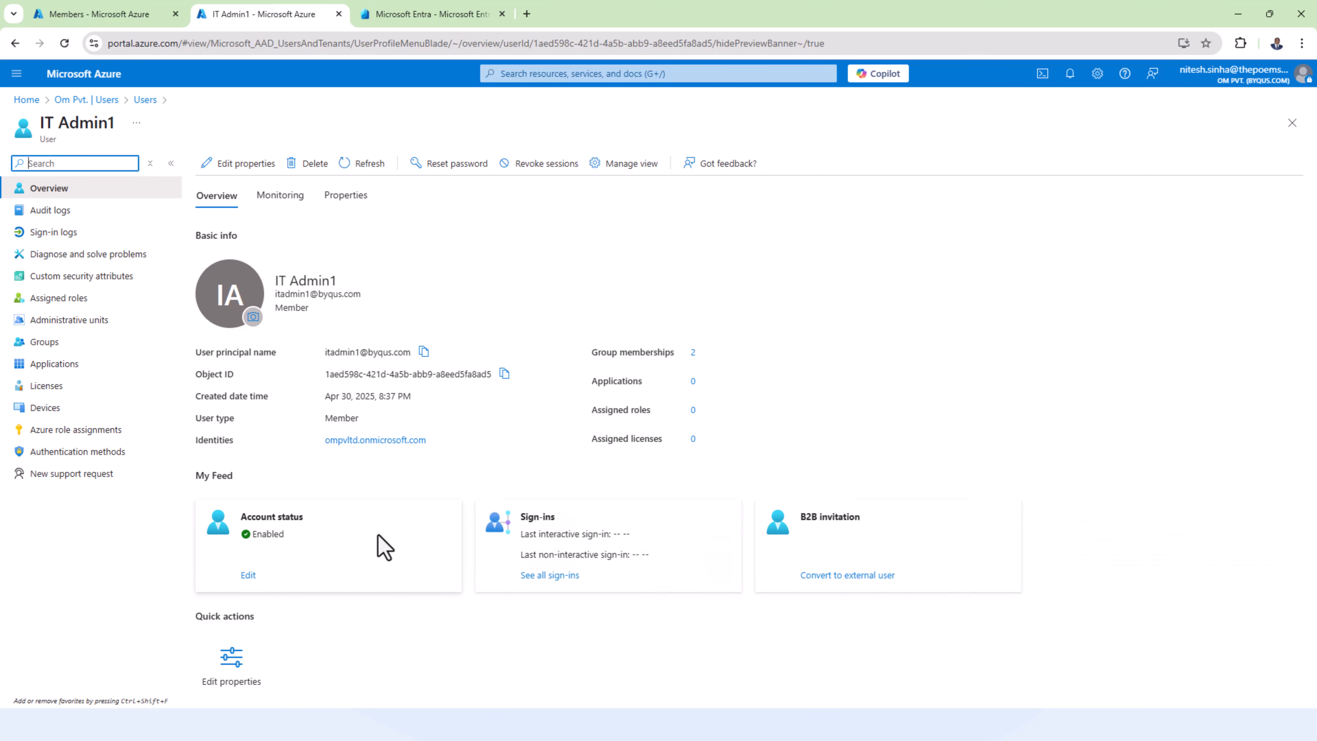
pyautogui.click(247, 575)
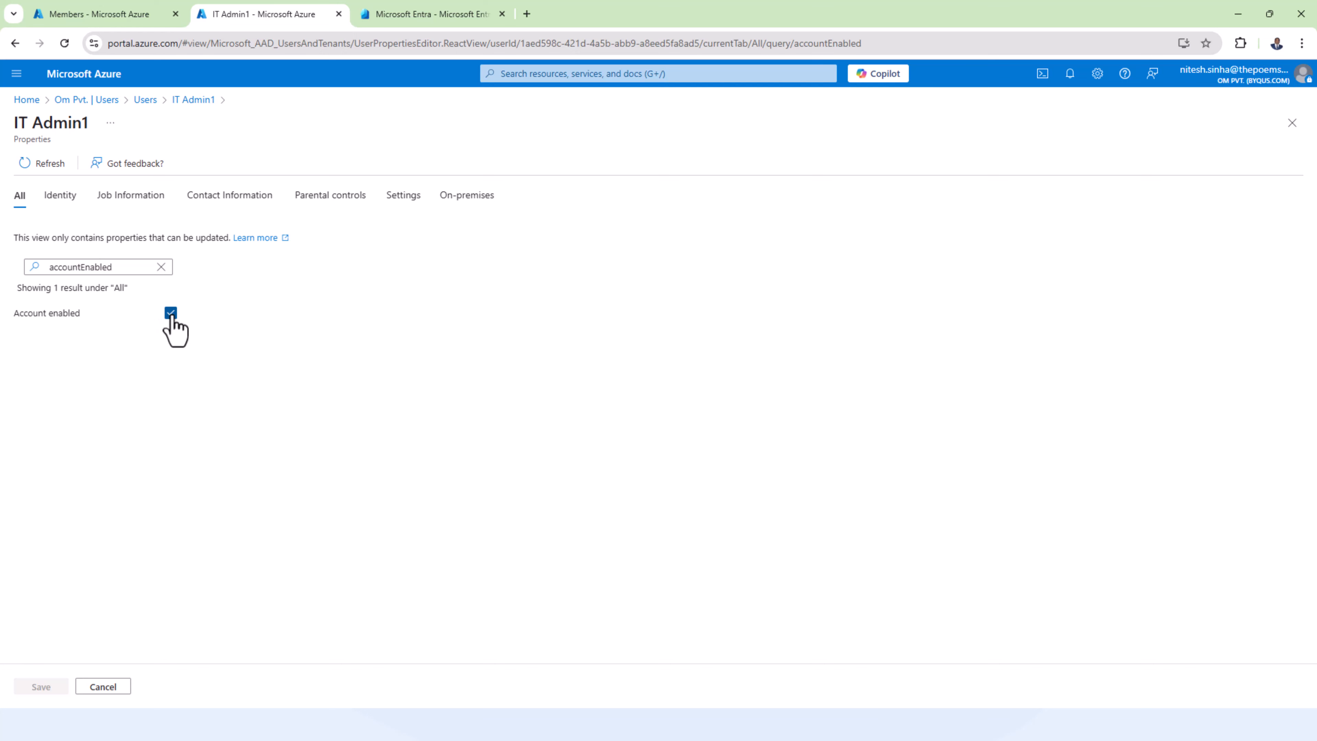
pyautogui.click(171, 314)
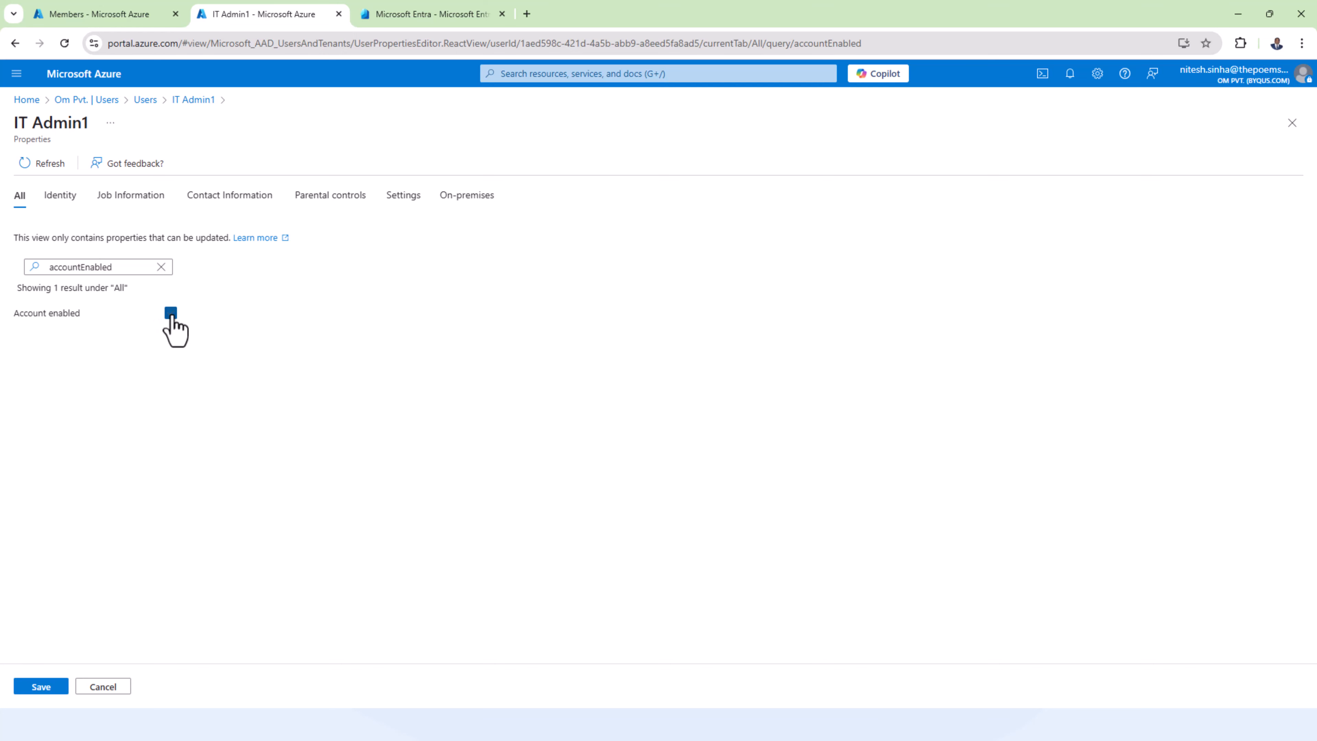
pyautogui.click(43, 687)
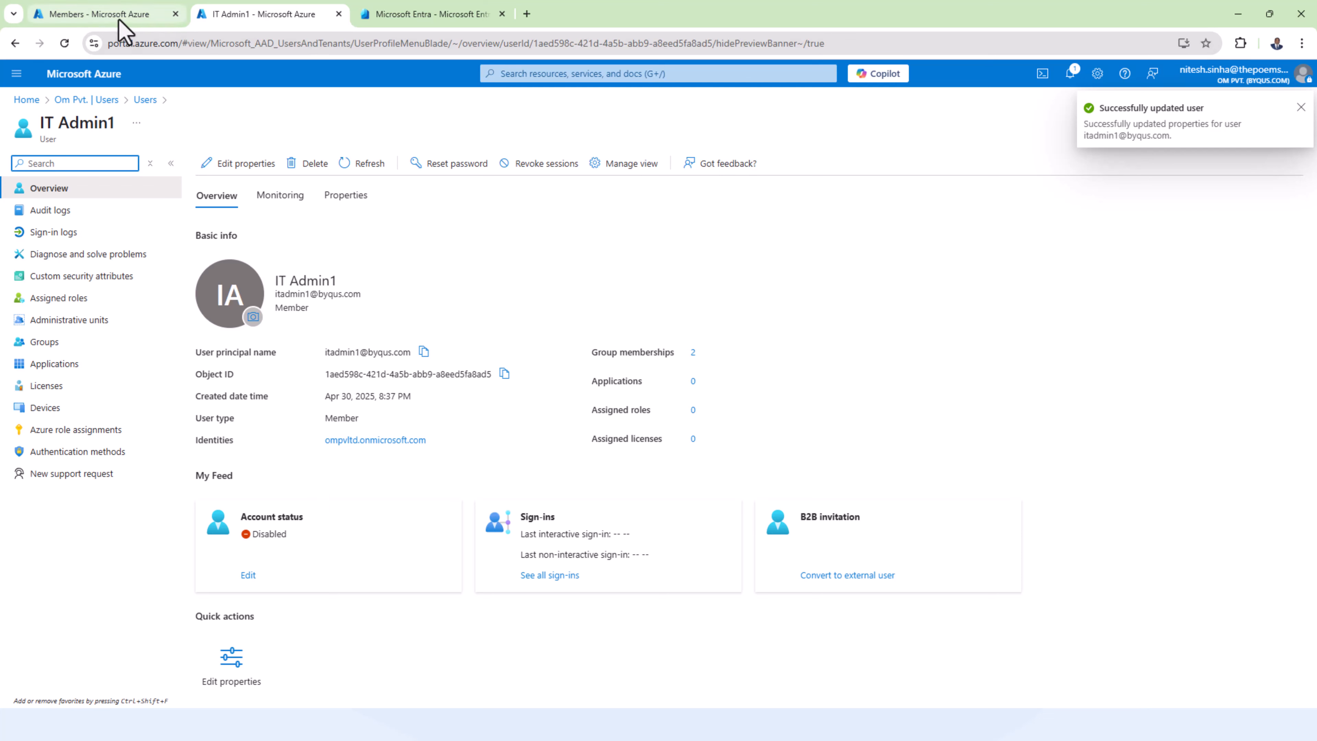
# Step: Refresh IT Admin1's profile, open the user's group memberships, and refresh that list to check for SEC-DYN-ALL-MEMBERS
pyautogui.click(356, 164)
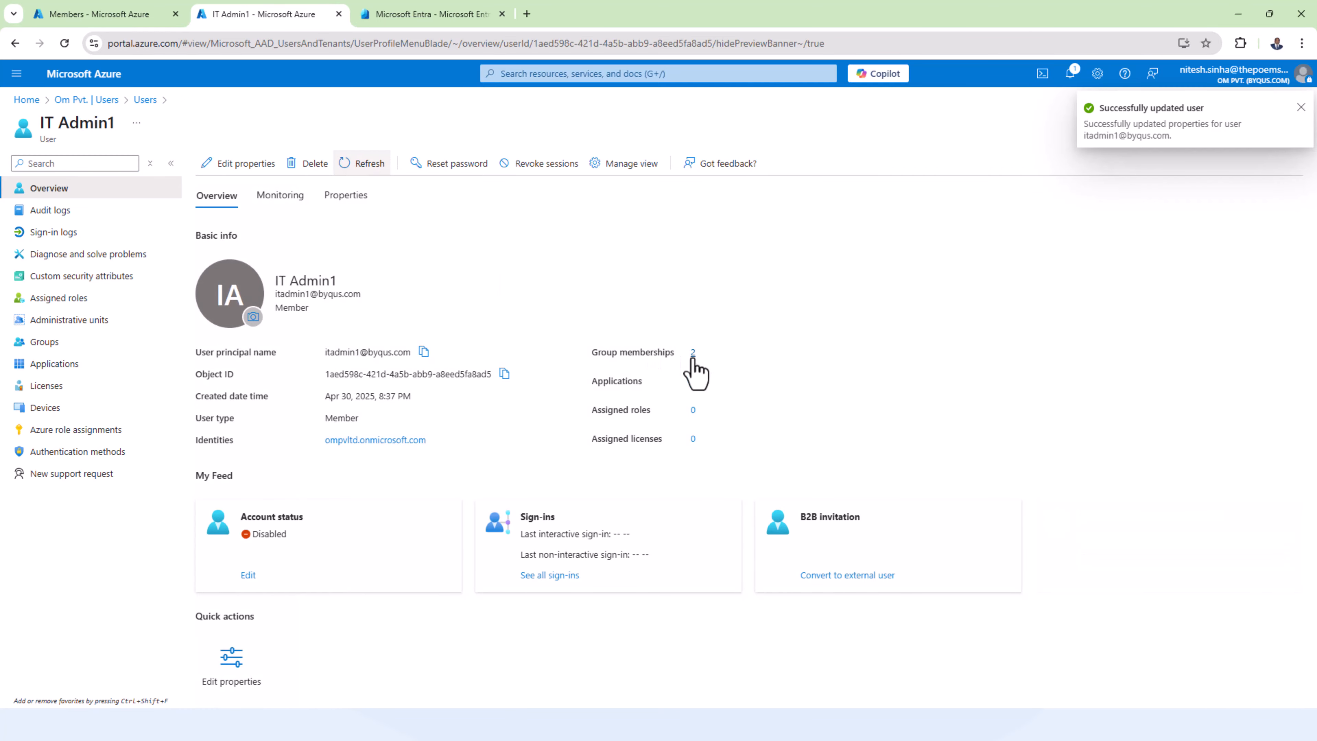
pyautogui.click(693, 352)
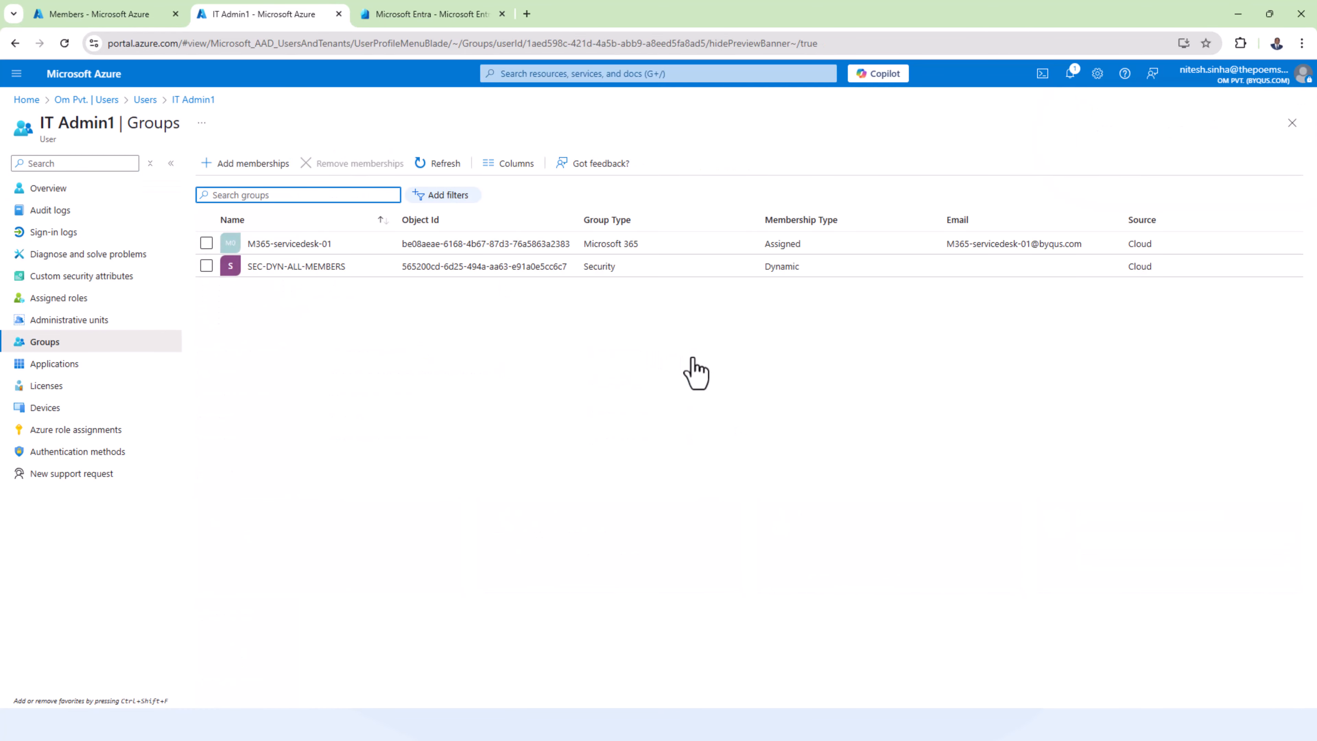
pyautogui.click(434, 171)
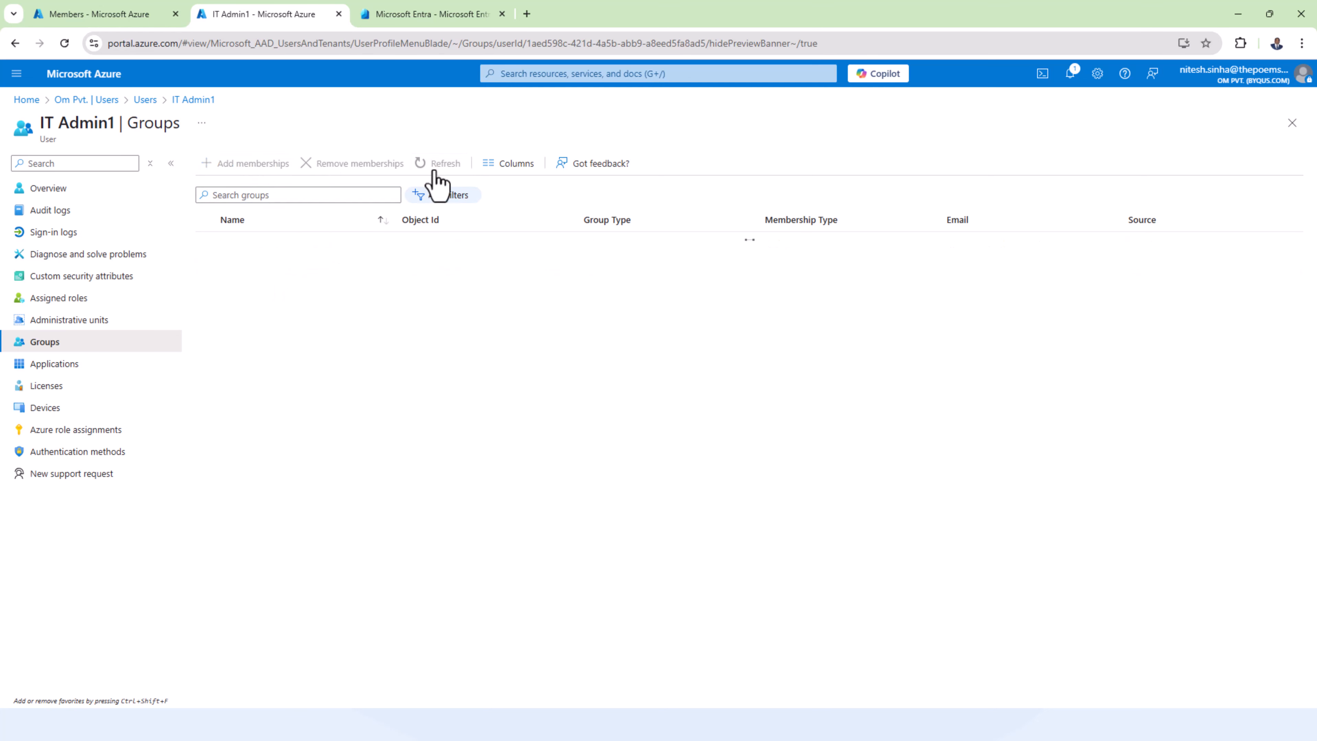
pyautogui.click(433, 171)
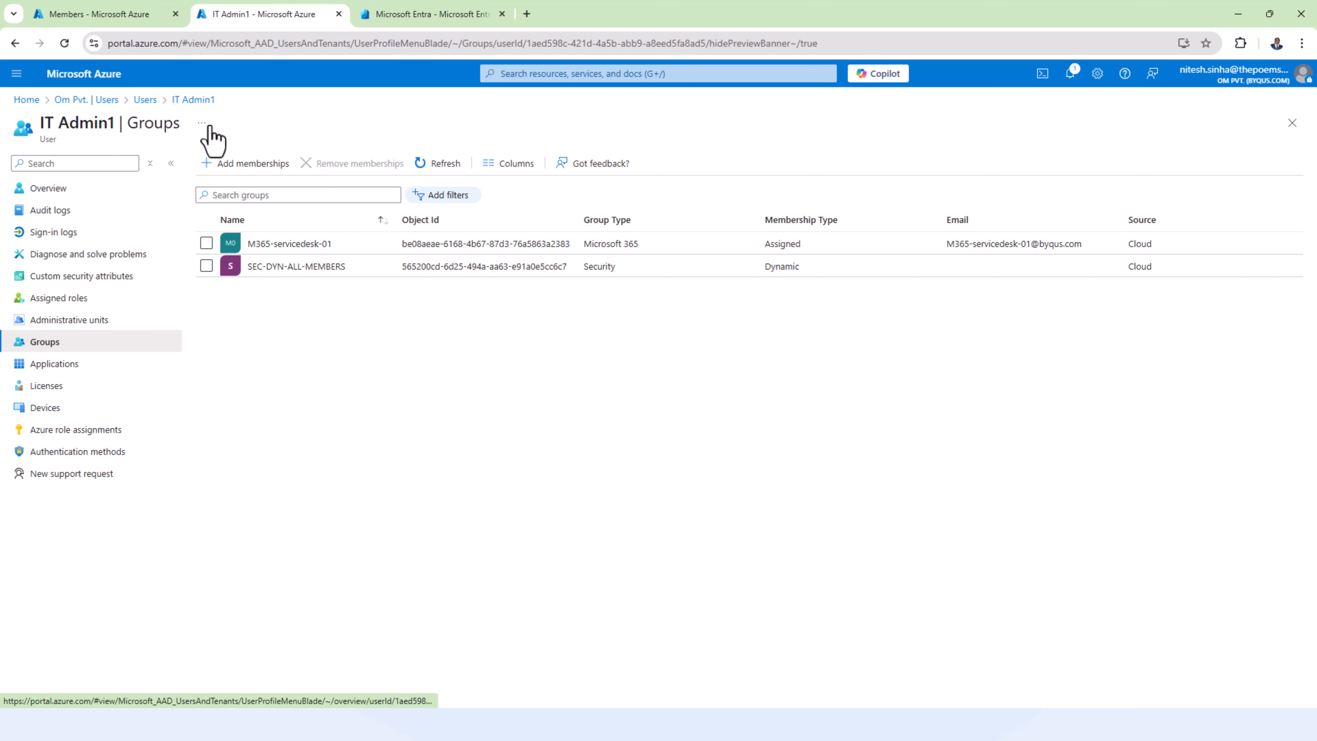
# Step: Reopen IT Admin1's profile from the Users list, and return to the SEC-DYN-ALL-MEMBERS overview in the other browser tab
pyautogui.click(143, 102)
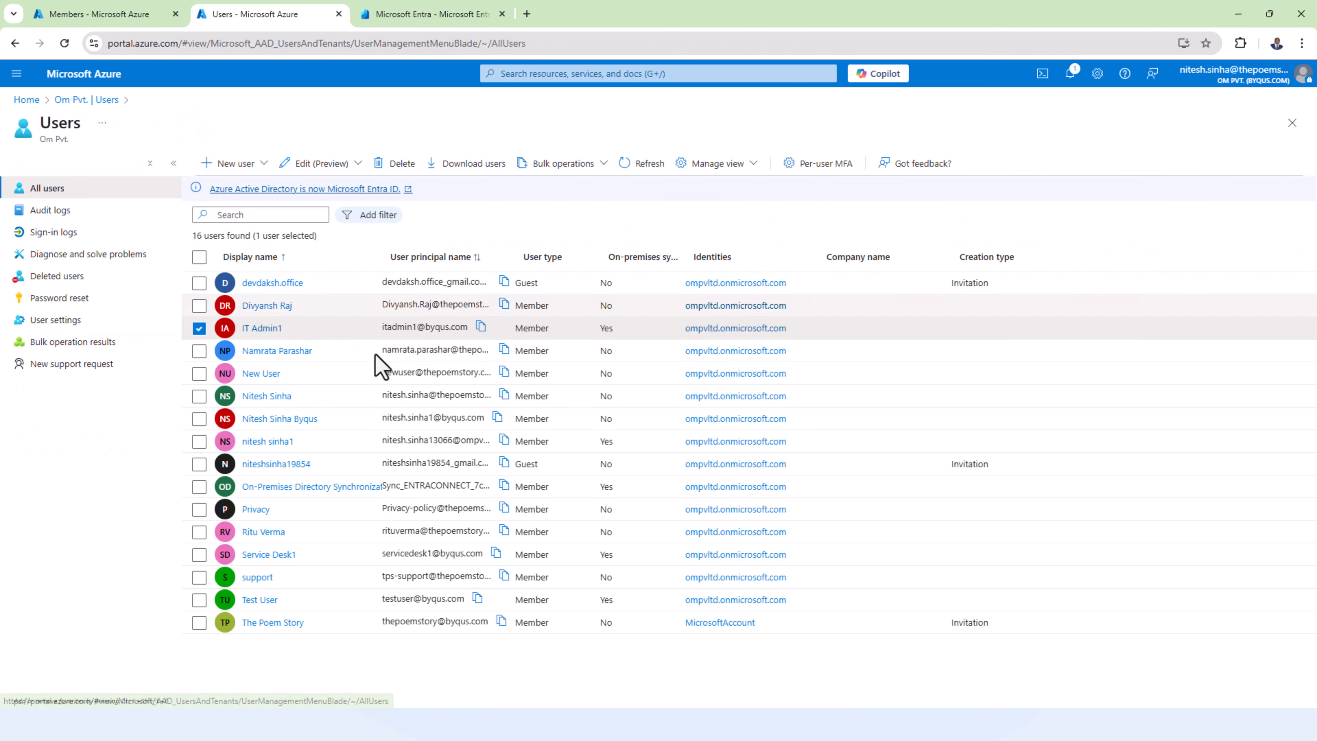
pyautogui.click(257, 333)
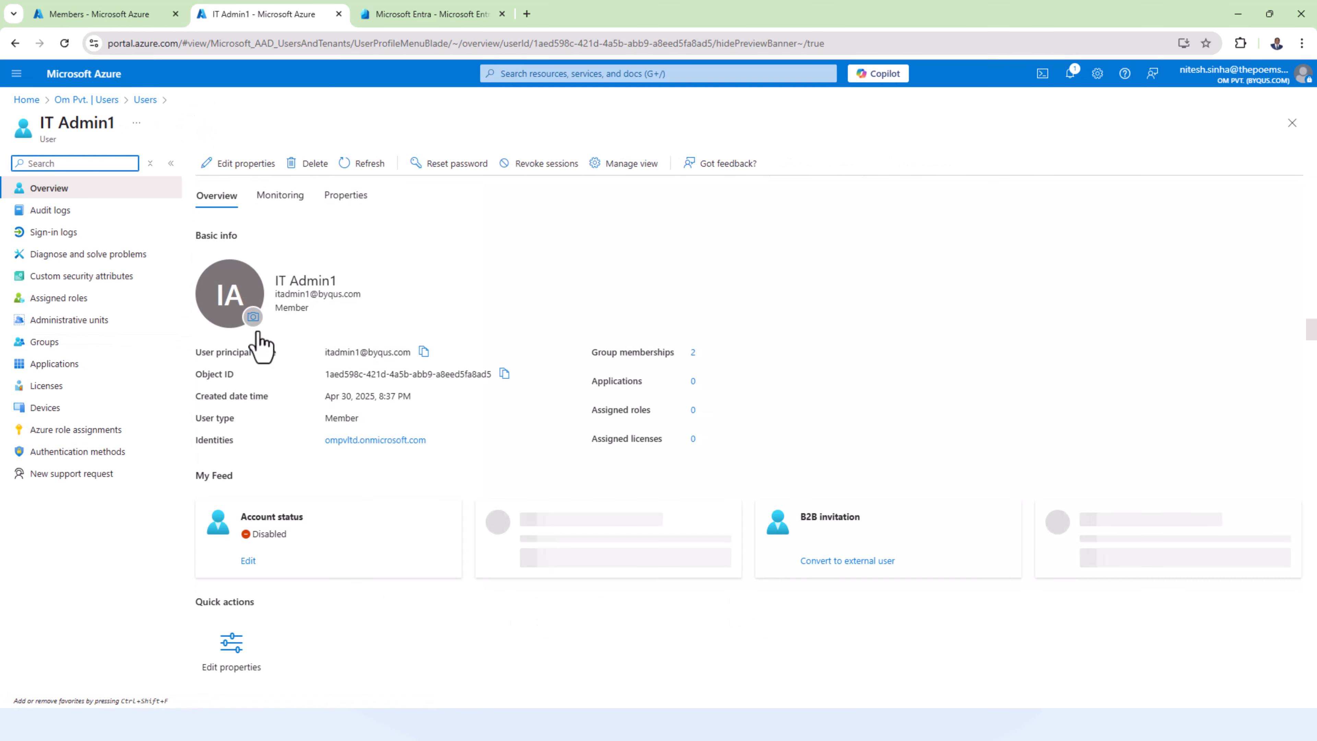
pyautogui.click(98, 21)
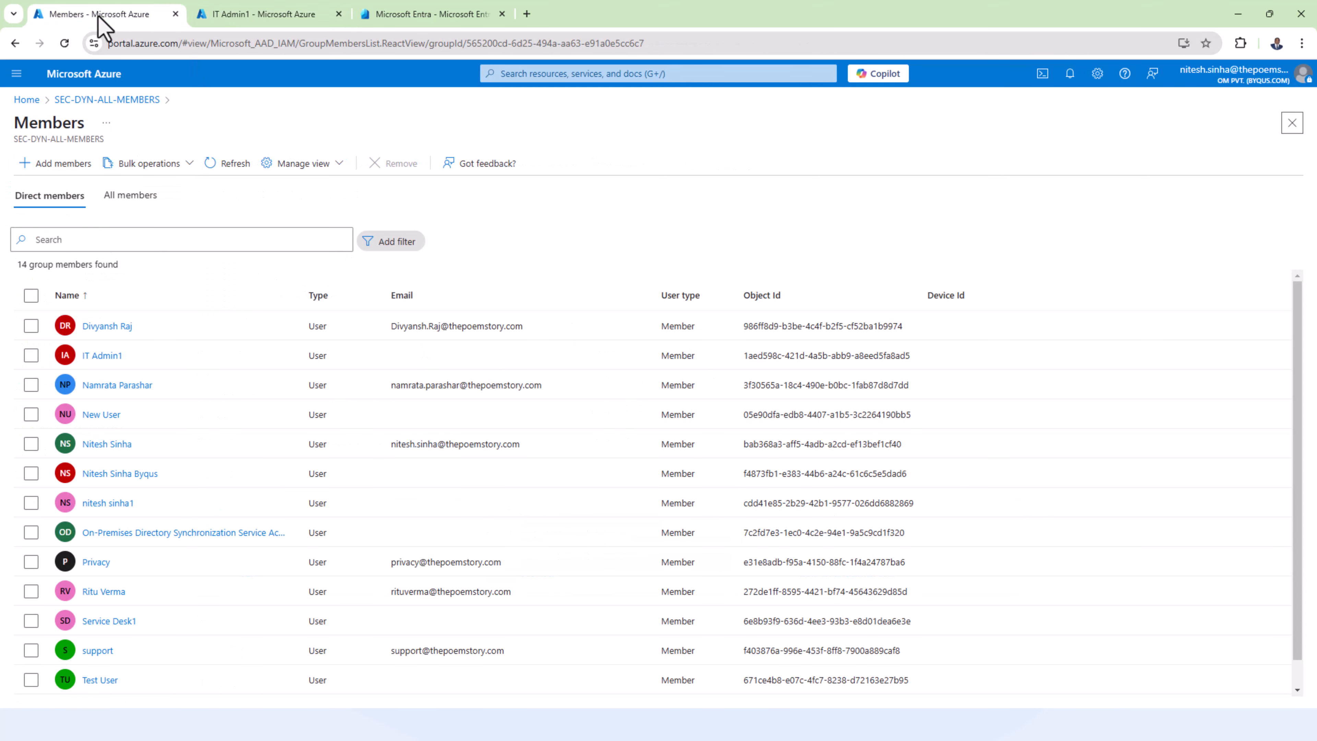
pyautogui.click(83, 100)
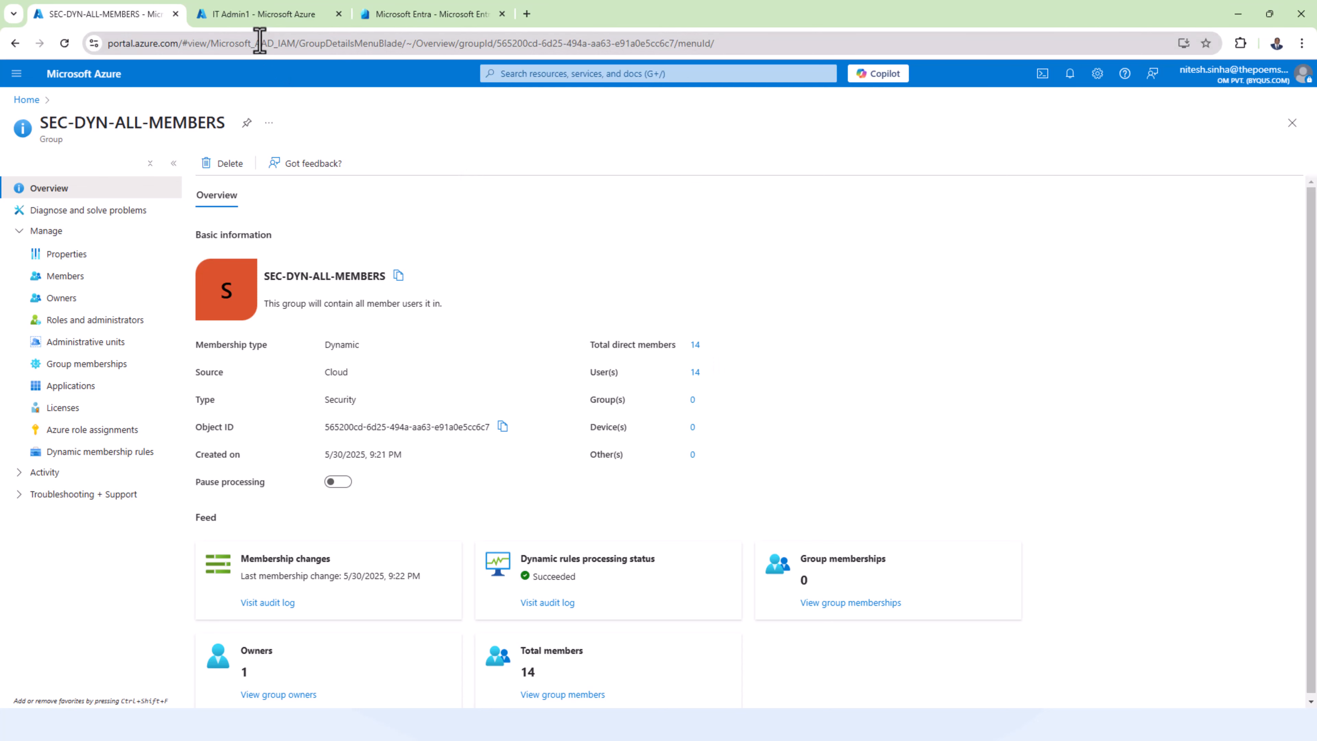
# Step: Switch back to IT Admin1's profile and refresh it repeatedly to check the number of group memberships
pyautogui.click(257, 15)
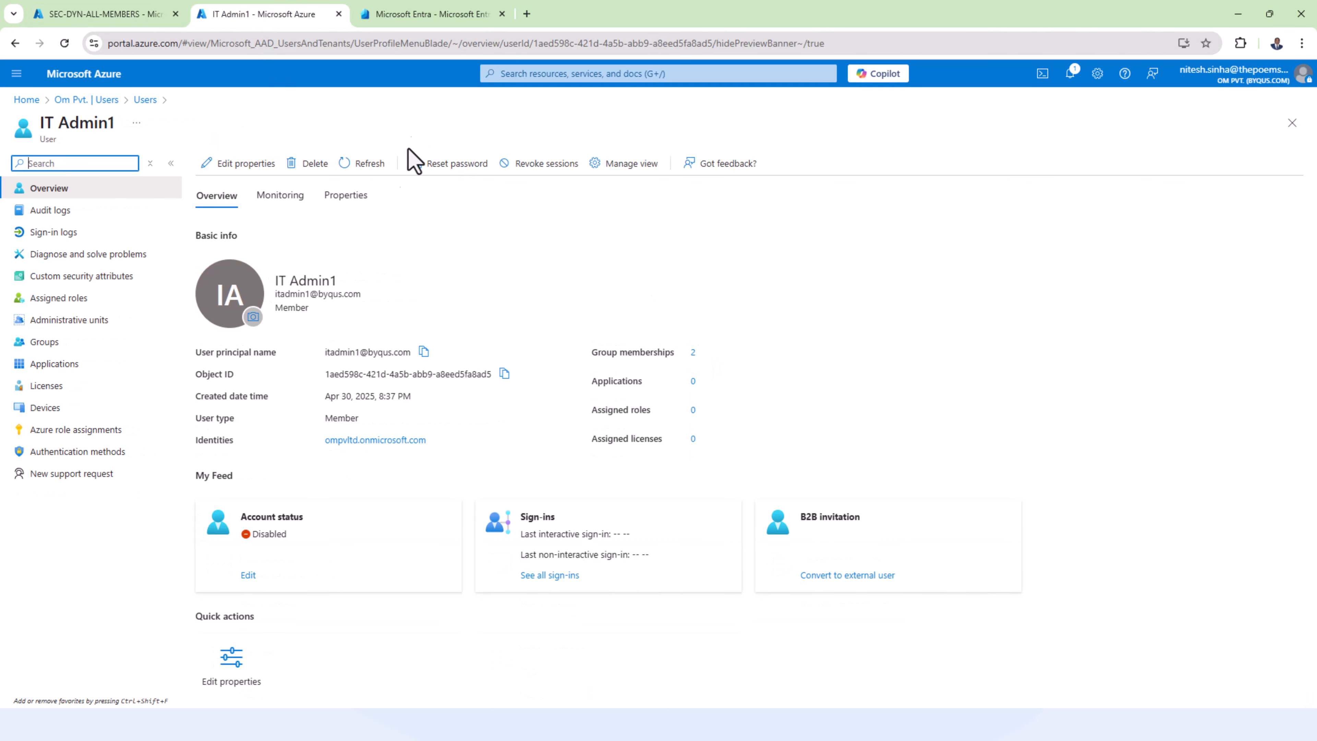
pyautogui.click(366, 163)
pyautogui.click(367, 164)
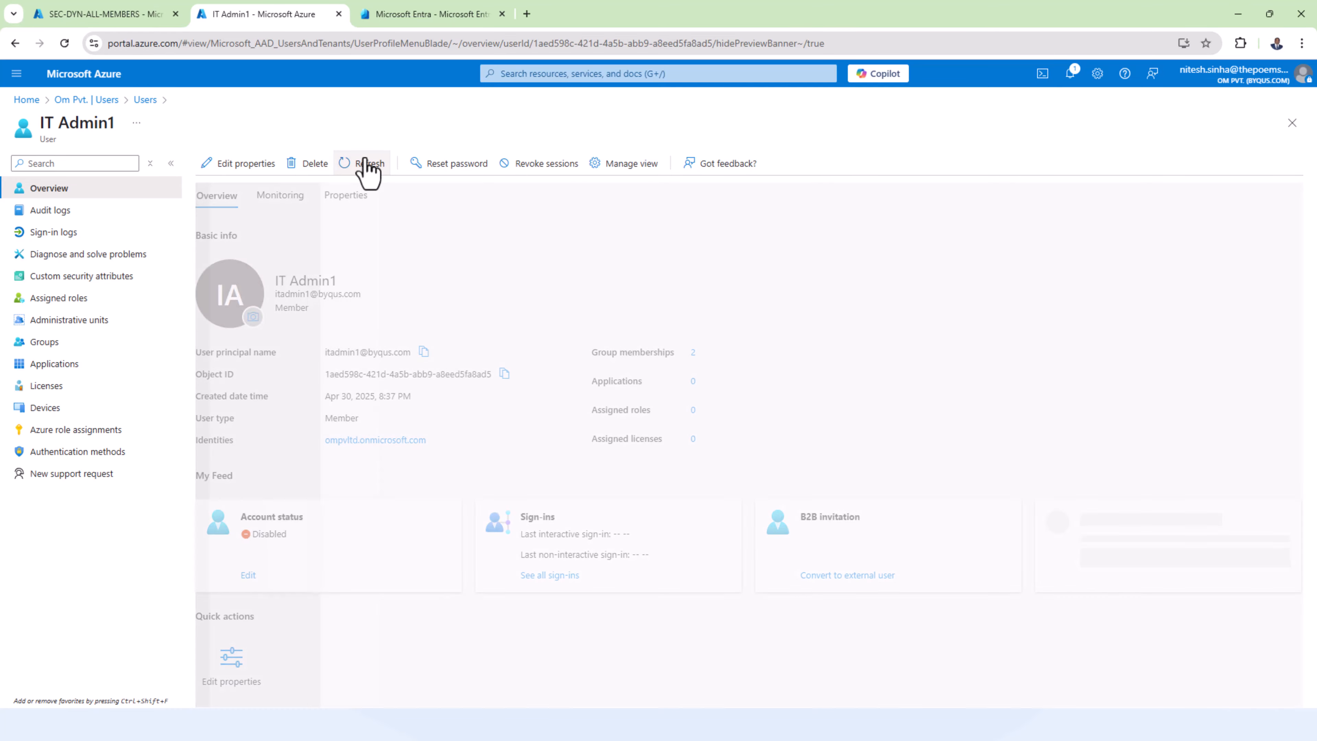
pyautogui.click(367, 164)
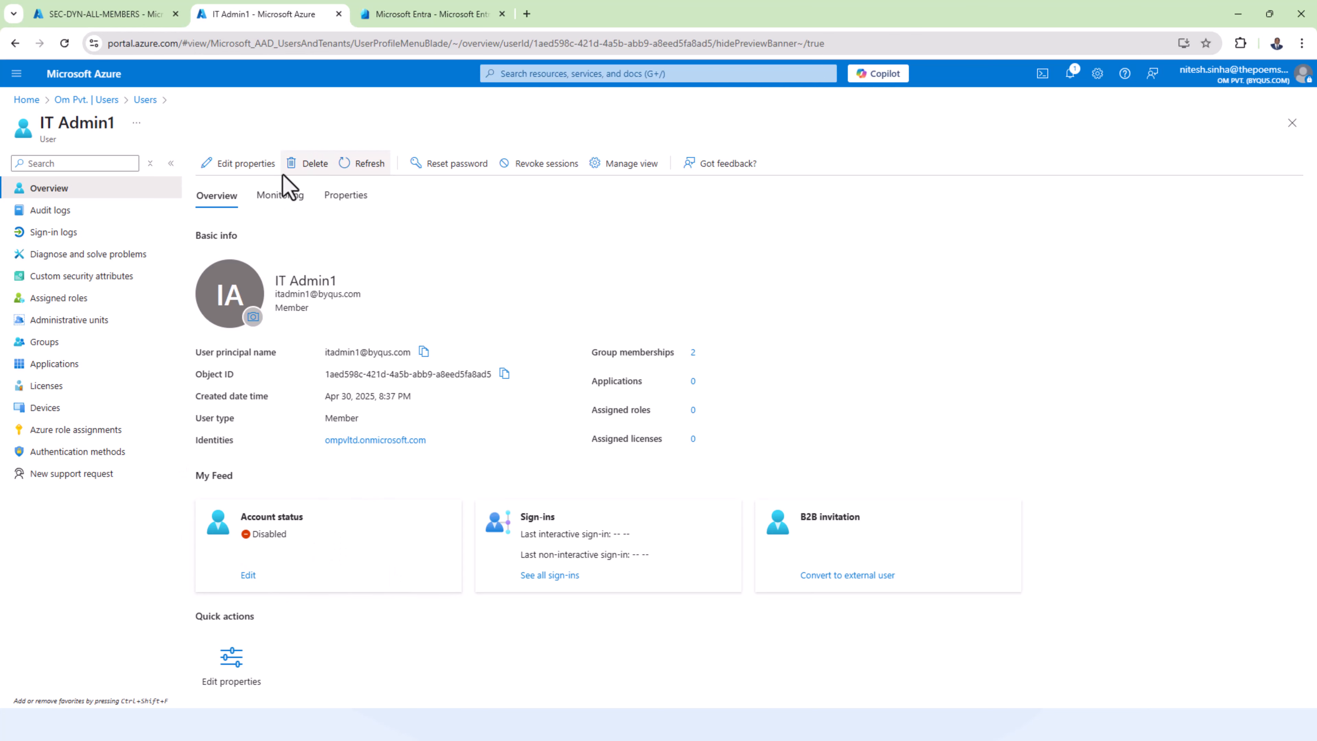
pyautogui.click(344, 172)
pyautogui.click(345, 171)
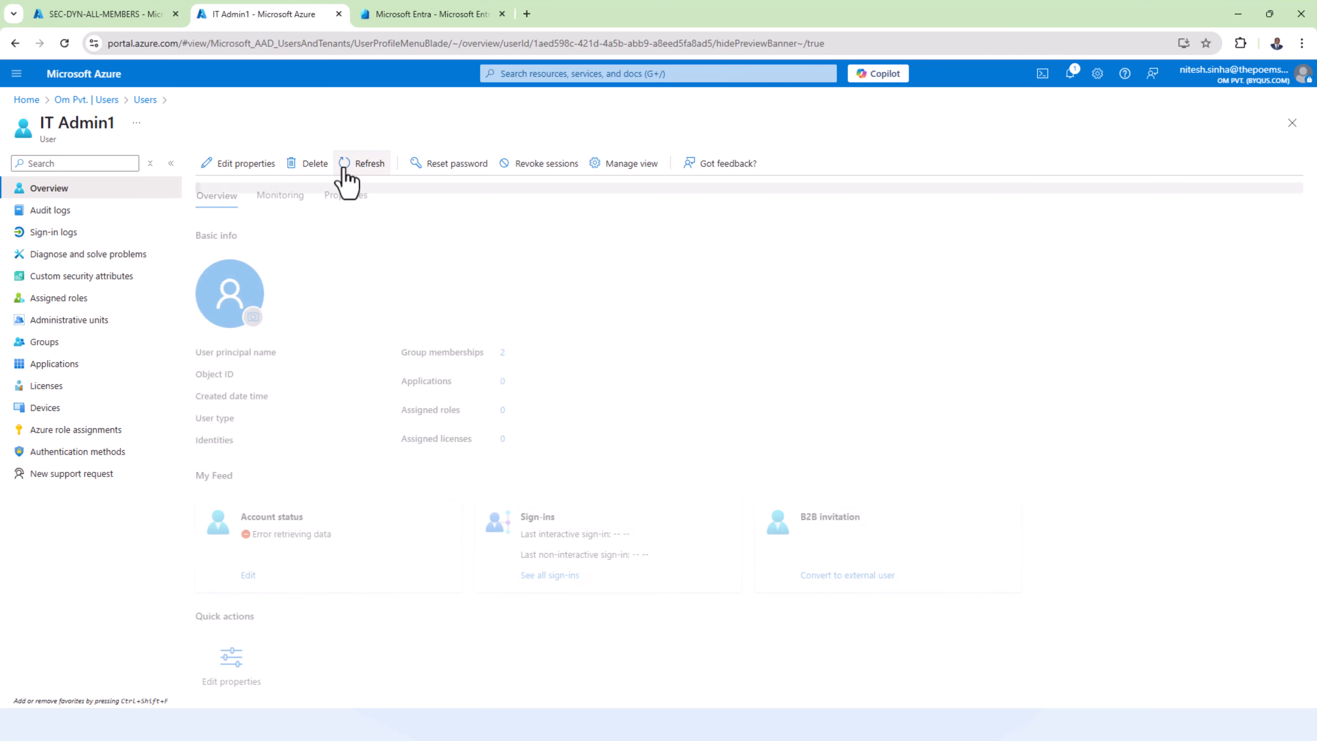
pyautogui.click(344, 171)
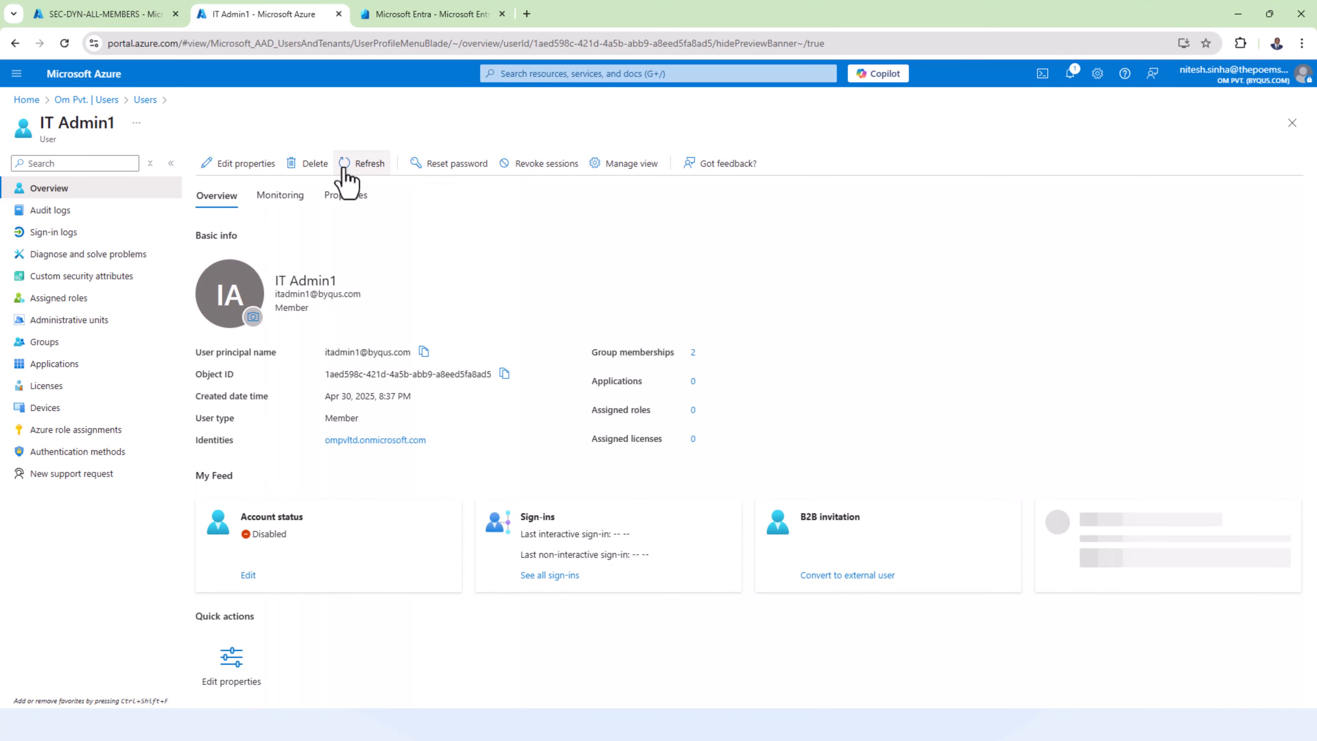
pyautogui.click(343, 170)
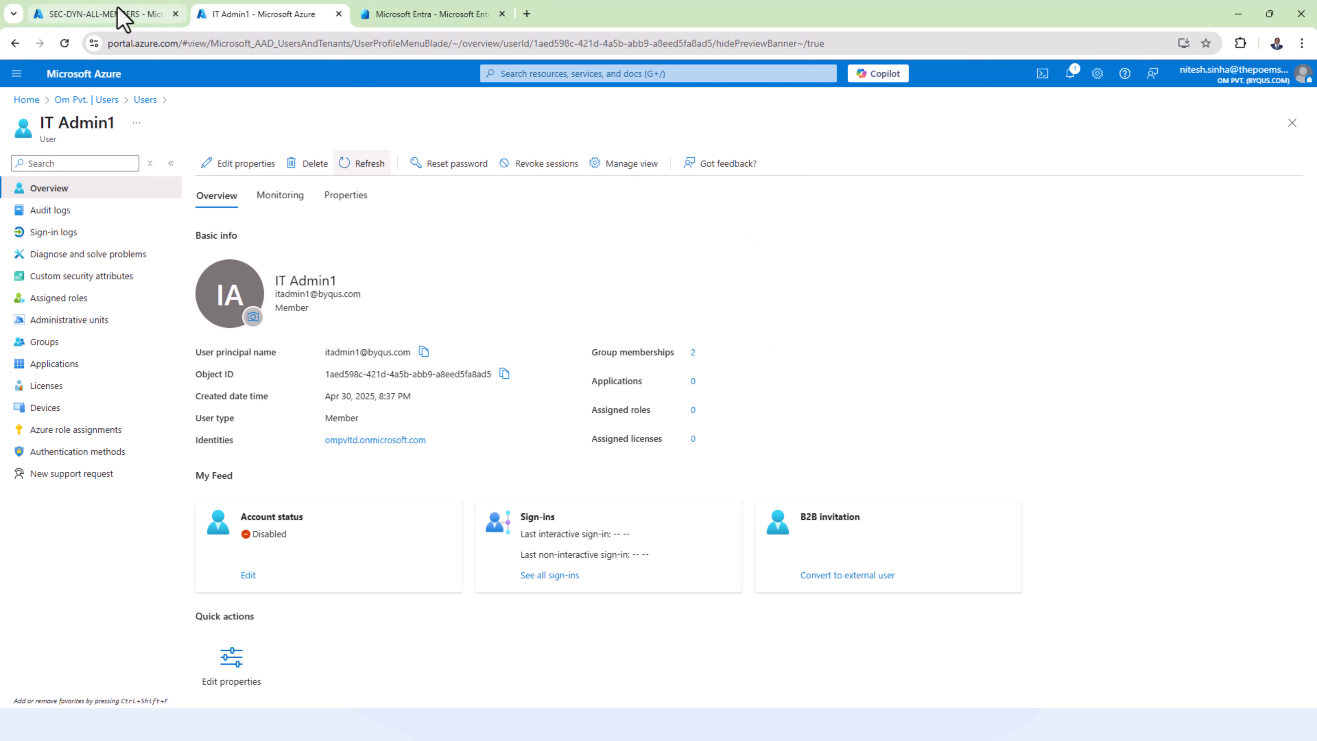
# Step: Reload the whole browser page for IT Admin1 and check the user's group memberships figure again
pyautogui.click(65, 43)
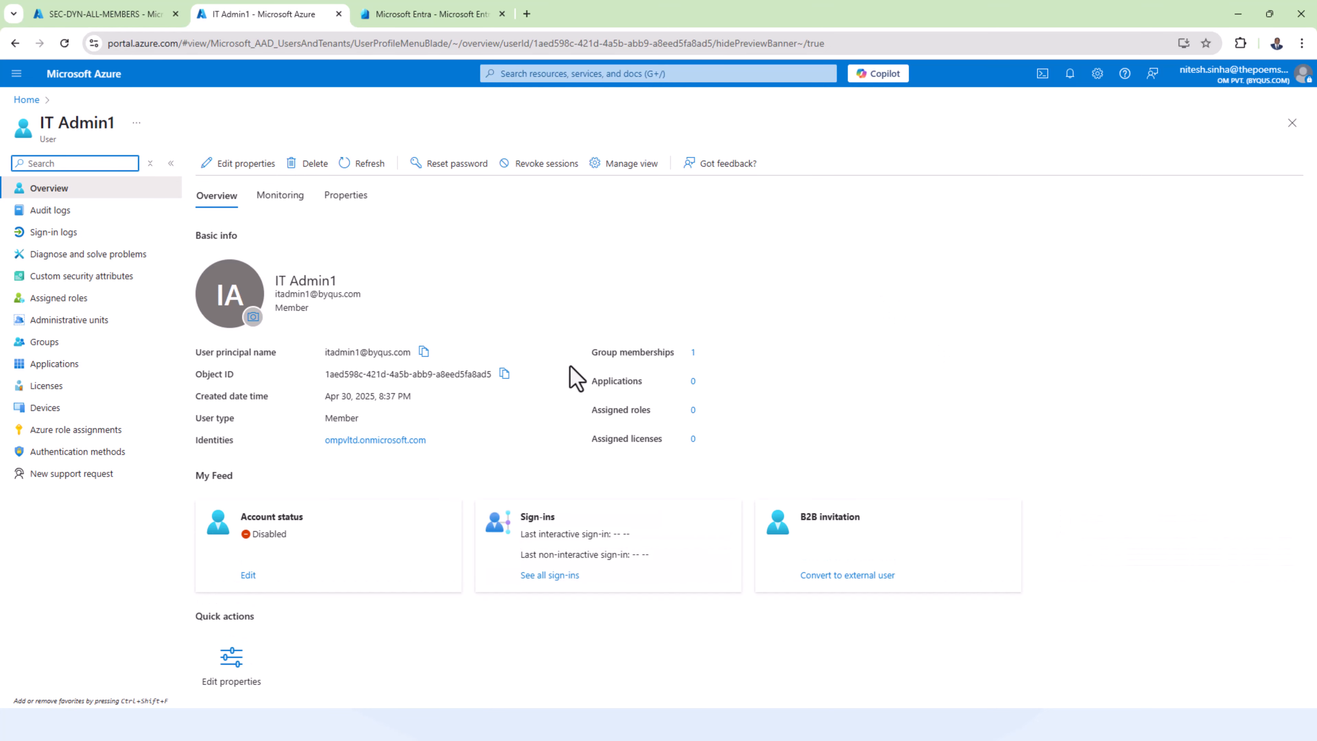
pyautogui.click(594, 355)
pyautogui.moveTo(594, 355); pyautogui.dragTo(729, 359)
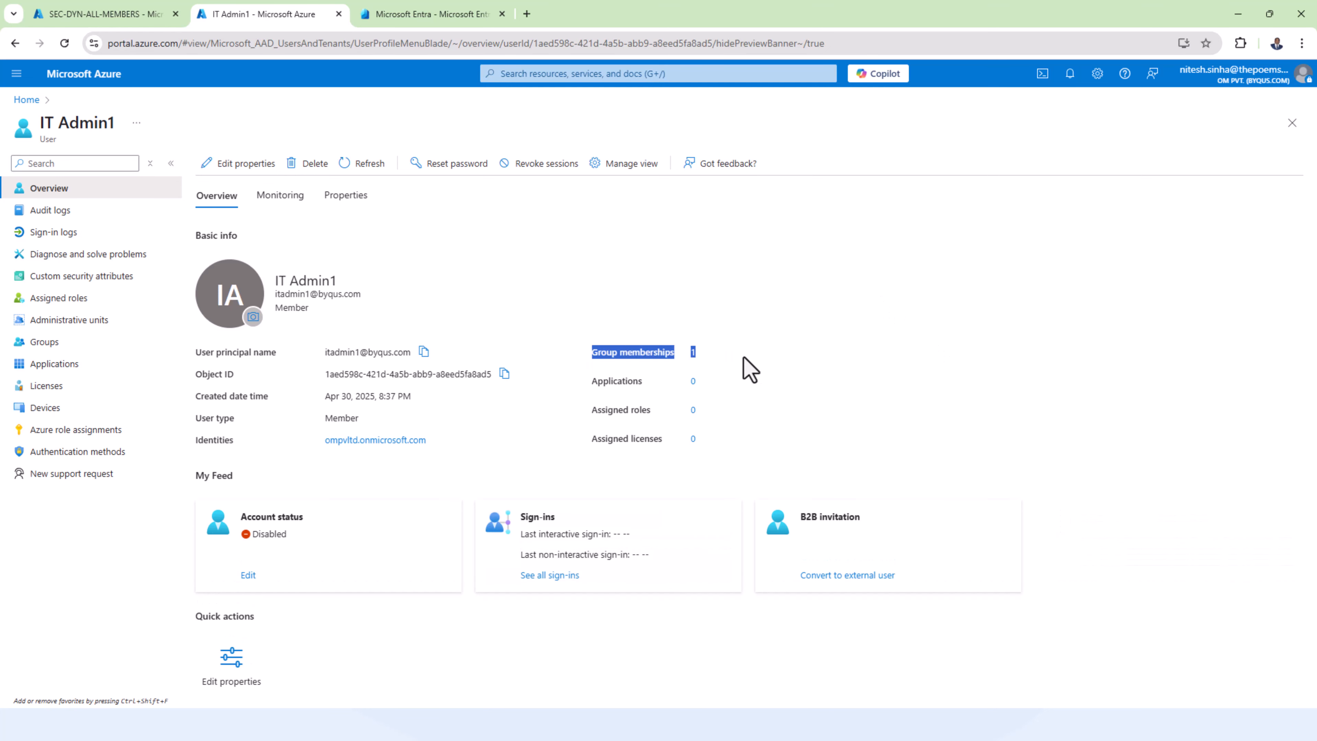
pyautogui.click(733, 357)
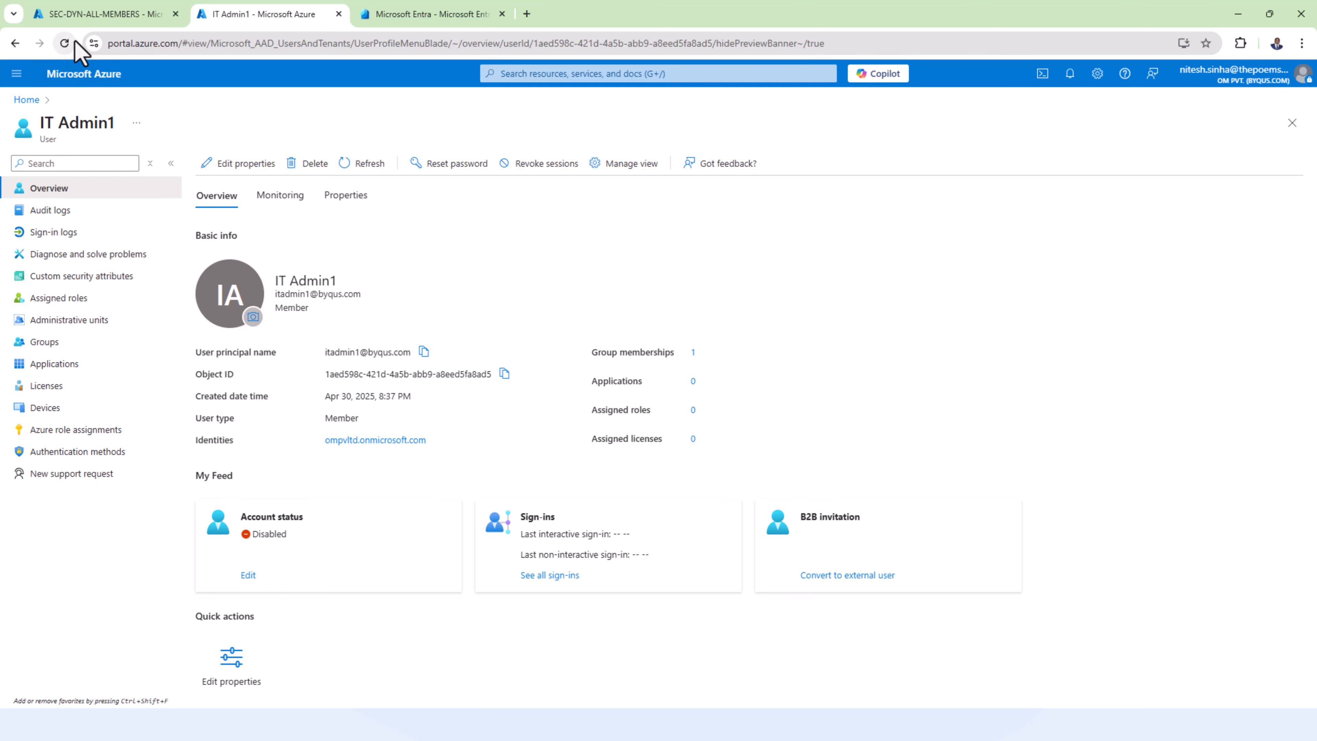
# Step: Return to the SEC-DYN-ALL-MEMBERS tab, reload the group overview, and check its total direct members
pyautogui.click(105, 15)
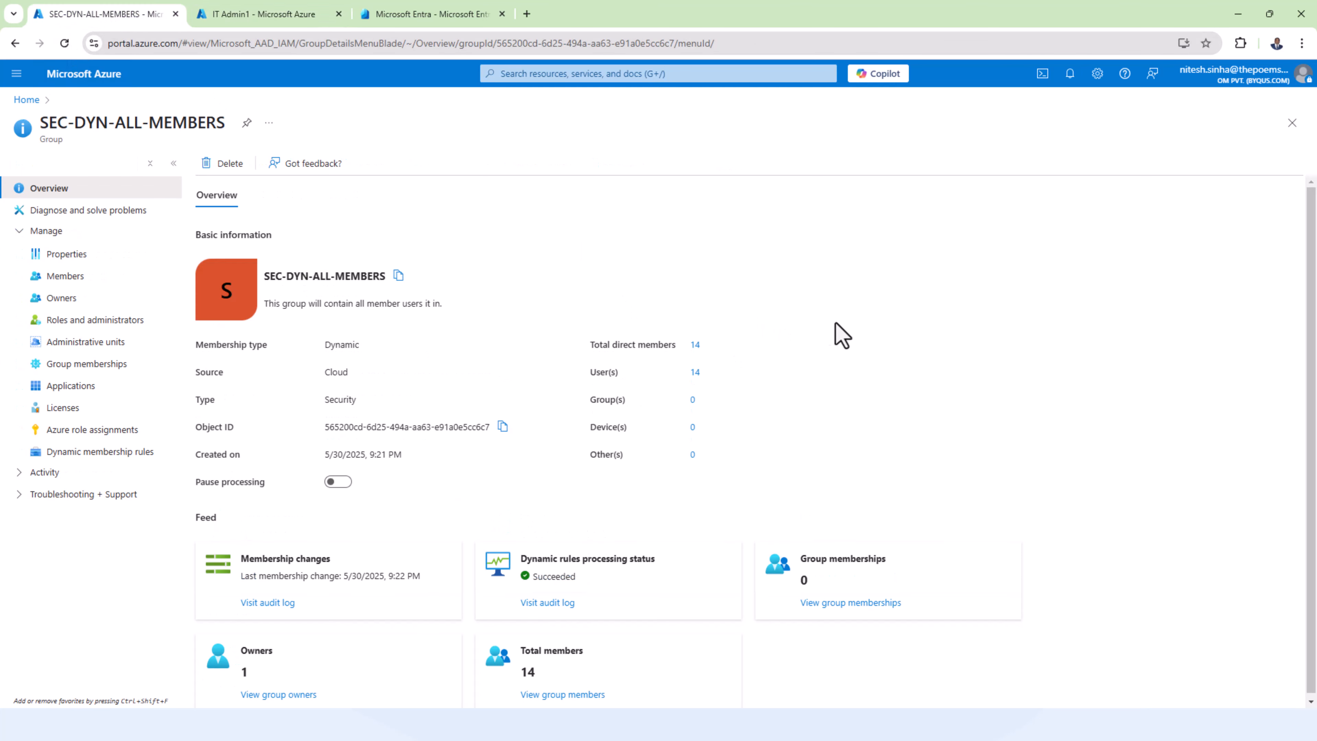
pyautogui.moveTo(728, 349); pyautogui.dragTo(595, 360)
pyautogui.click(64, 43)
pyautogui.moveTo(669, 343); pyautogui.dragTo(582, 347)
pyautogui.click(906, 346)
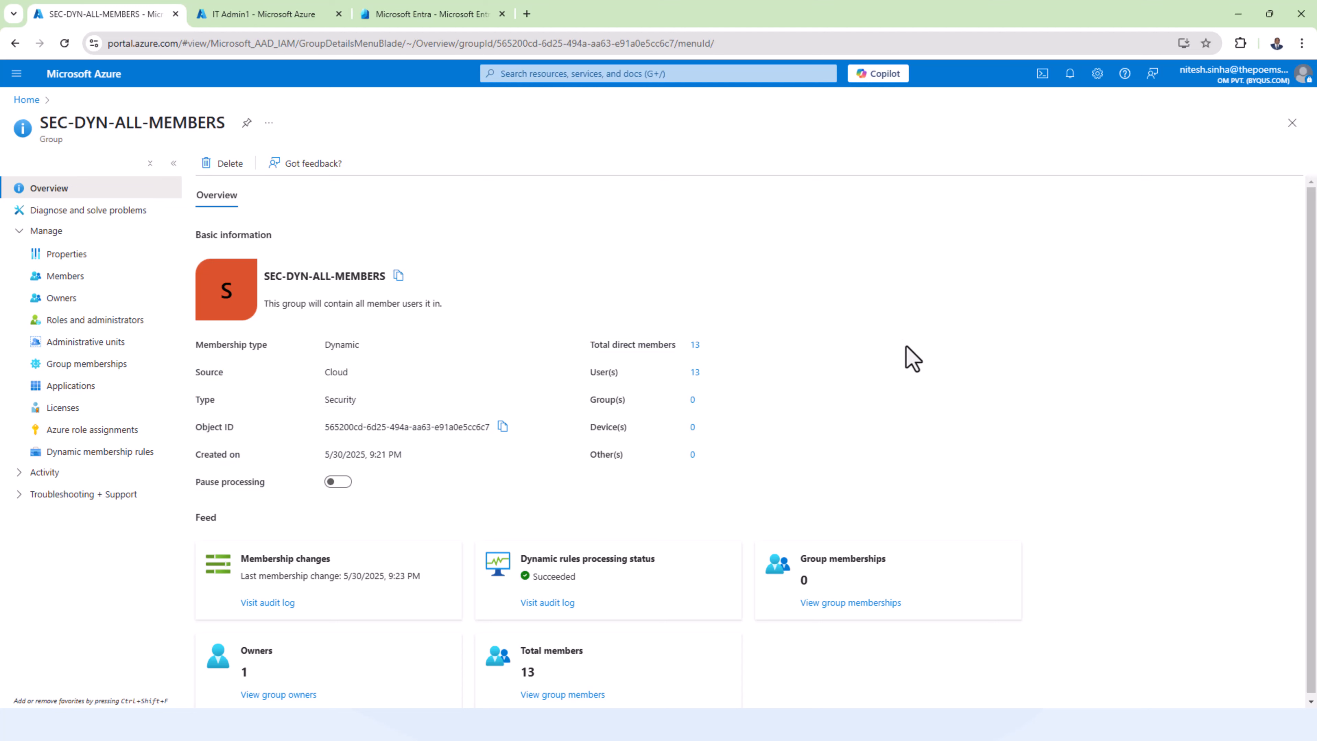